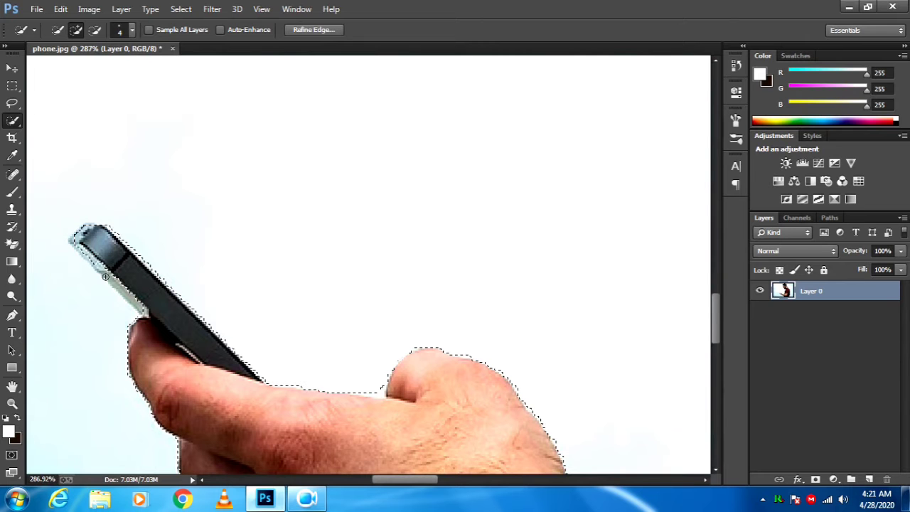
- Add the light strip along the phone's lower edge to the selection of the man
drag(118, 290, 128, 299)
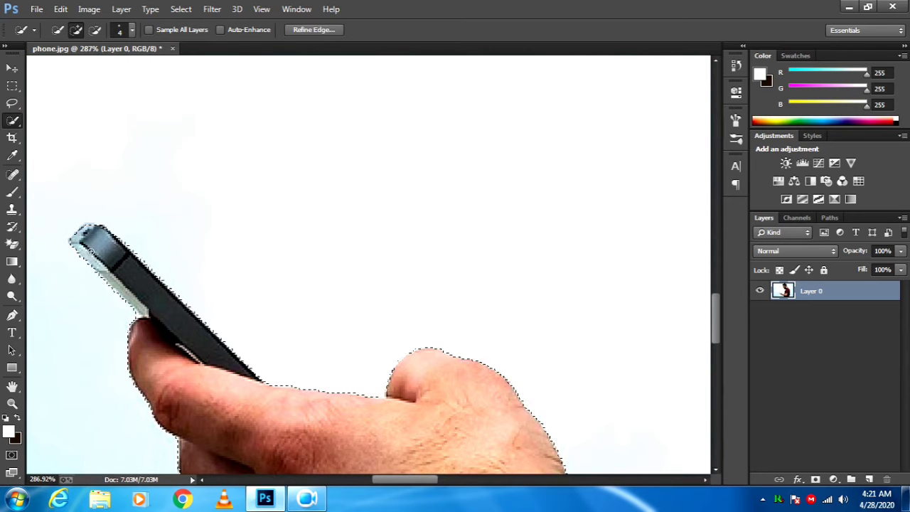
scroll(91, 297, down, 8)
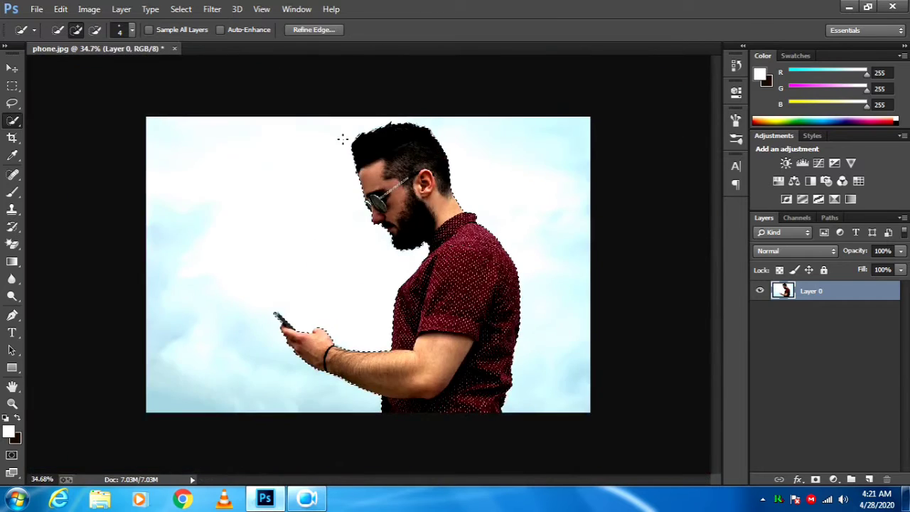
- Refine the selection edge along the beard and the top of the hair with the size 35 Refine Radius brush, keeping the output as a selection
scroll(384, 167, up, 5)
scroll(364, 169, up, 2)
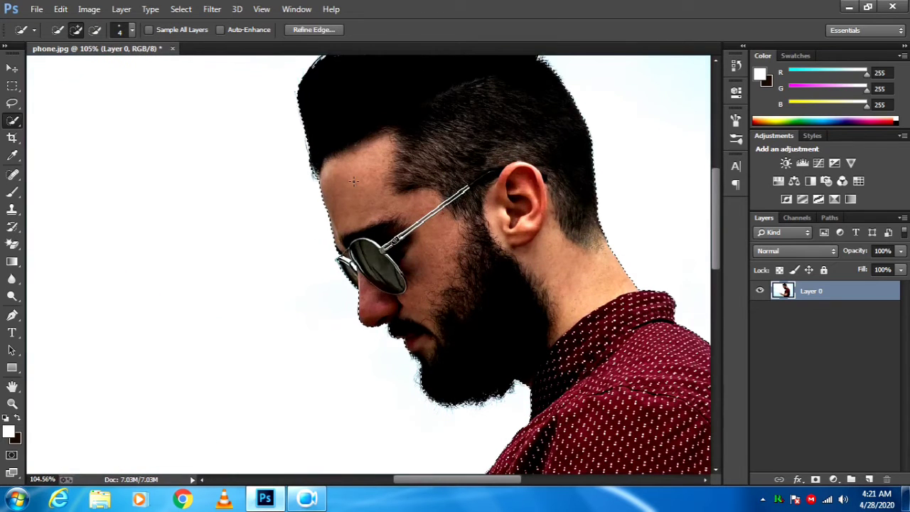
scroll(353, 182, down, 2)
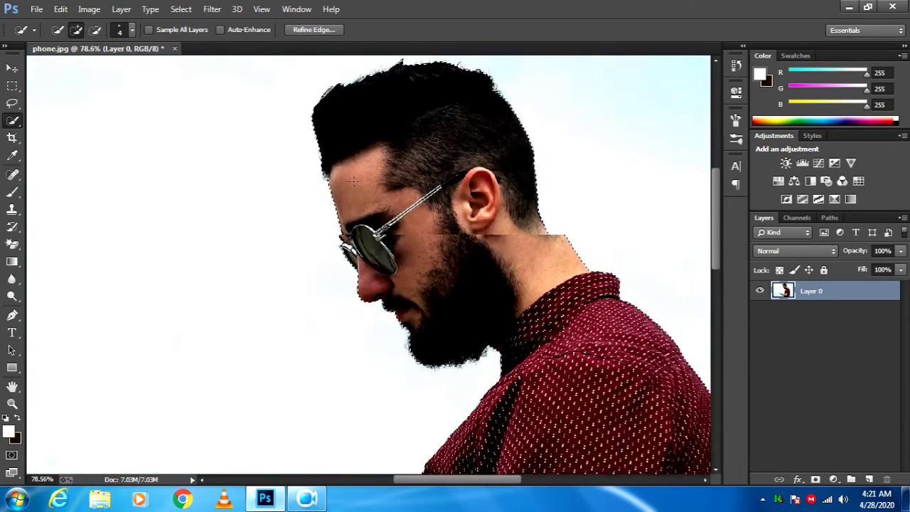
click(291, 31)
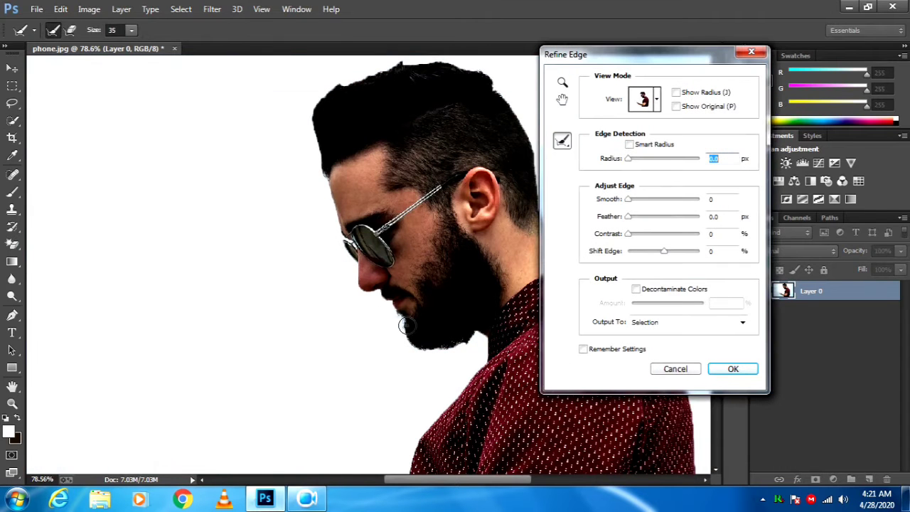
mouse_move(451, 349)
mouse_down()
mouse_move(473, 337)
mouse_move(438, 347)
mouse_move(415, 322)
mouse_up()
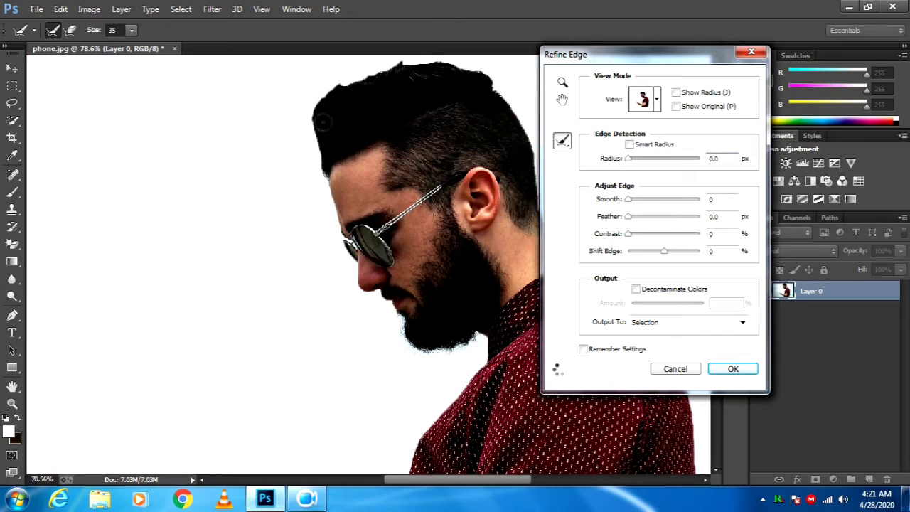
mouse_move(314, 157)
mouse_down()
mouse_move(312, 119)
mouse_move(332, 86)
mouse_move(410, 66)
mouse_move(480, 74)
mouse_up()
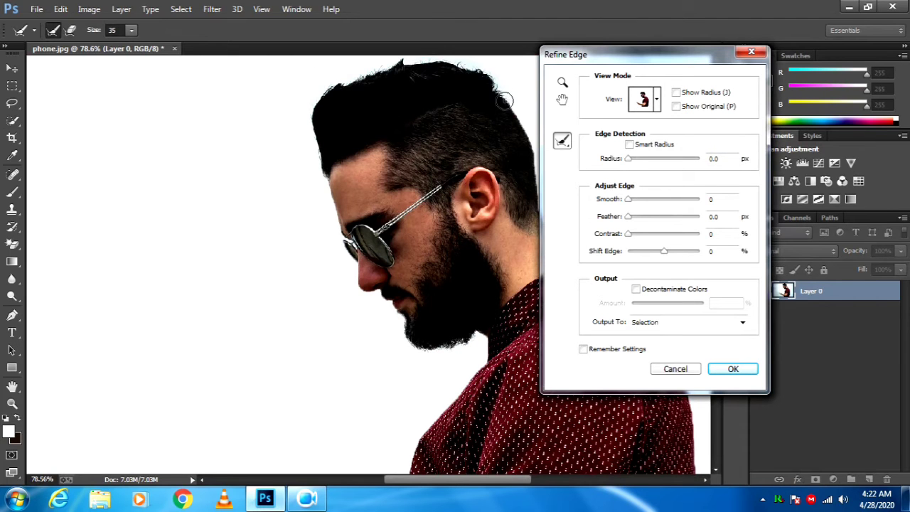
drag(574, 60, 181, 109)
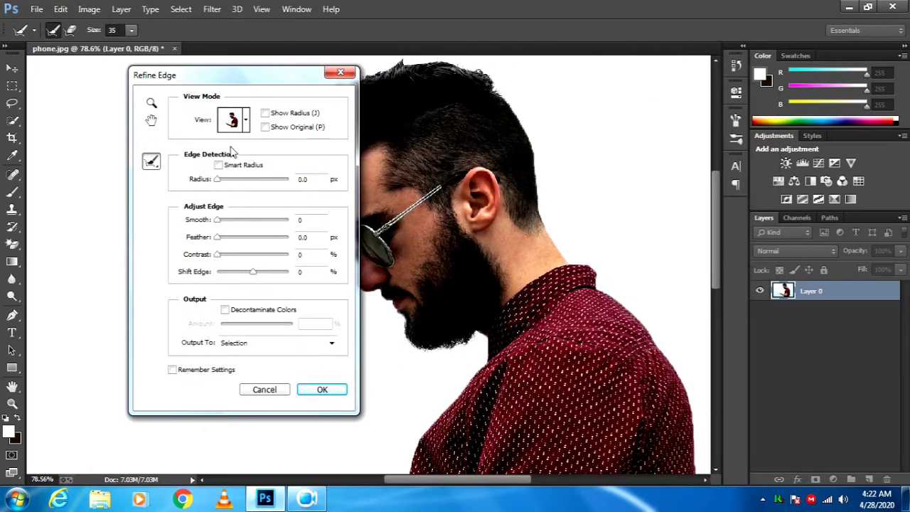
click(311, 393)
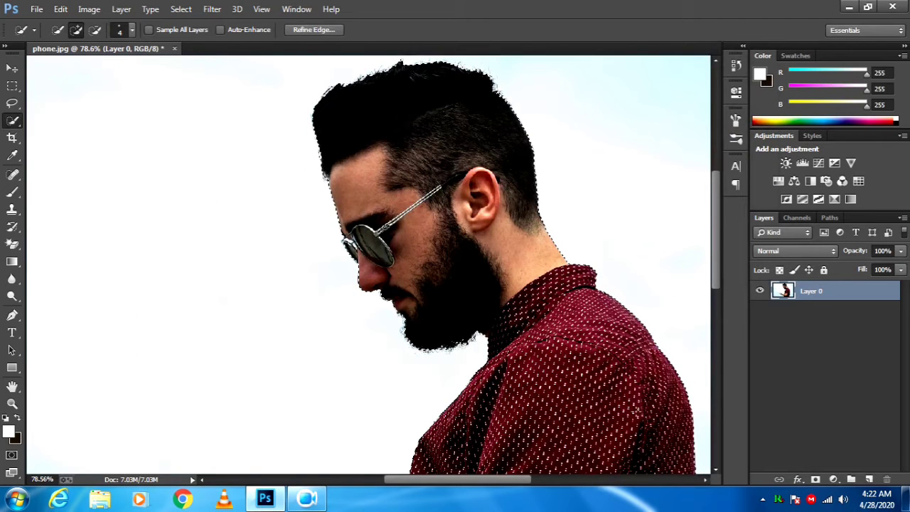
- Add a layer mask to Layer 0 from the selection to hide the sky background
key(ctrl+minus)
key(ctrl+minus)
key(ctrl+minus)
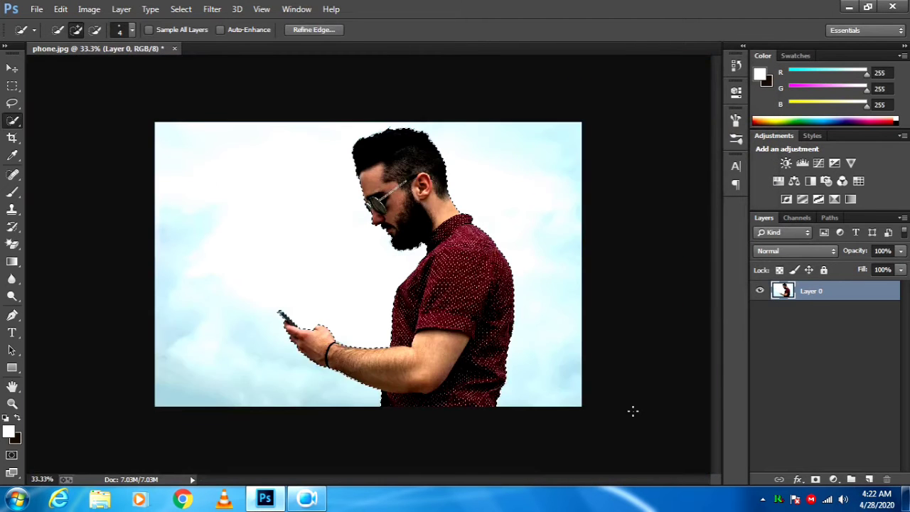
click(815, 480)
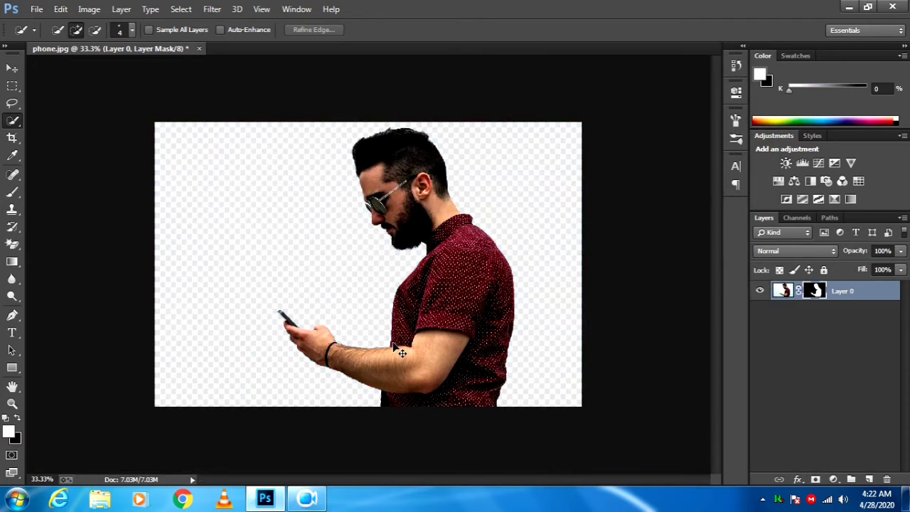
- Add a gradient fill layer using the black-to-white gradient preset
scroll(393, 341, up, 1)
scroll(392, 342, down, 1)
click(833, 479)
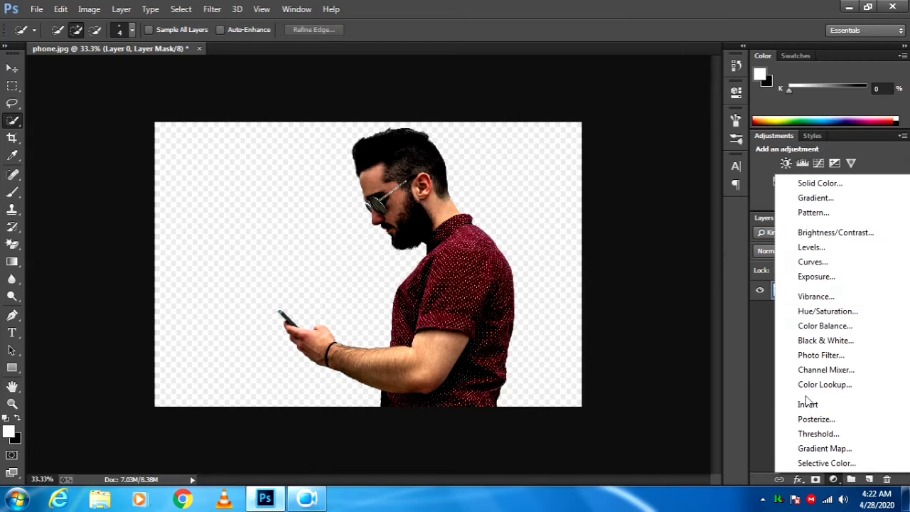
click(827, 198)
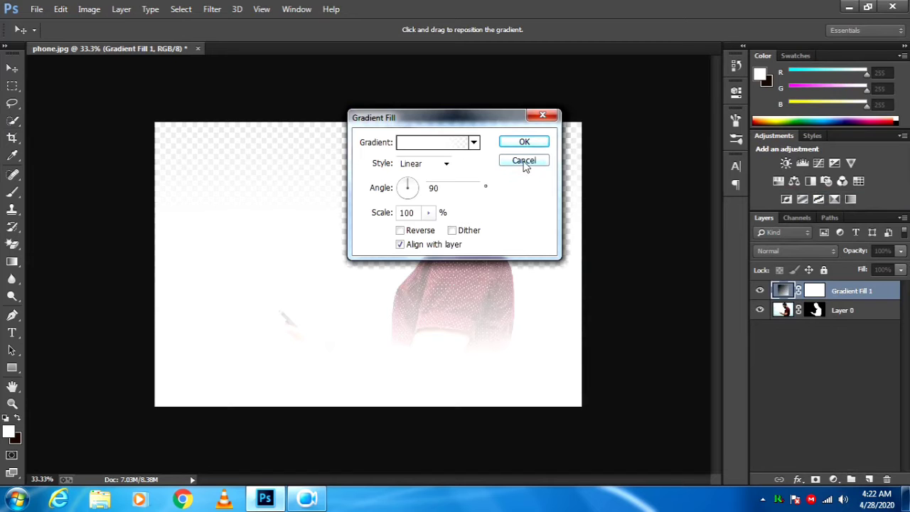
click(474, 142)
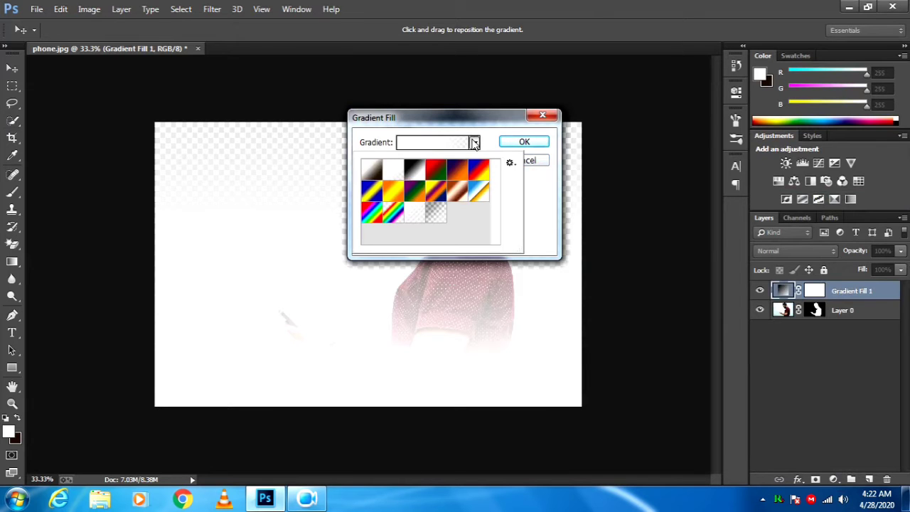
click(414, 171)
click(371, 171)
click(414, 171)
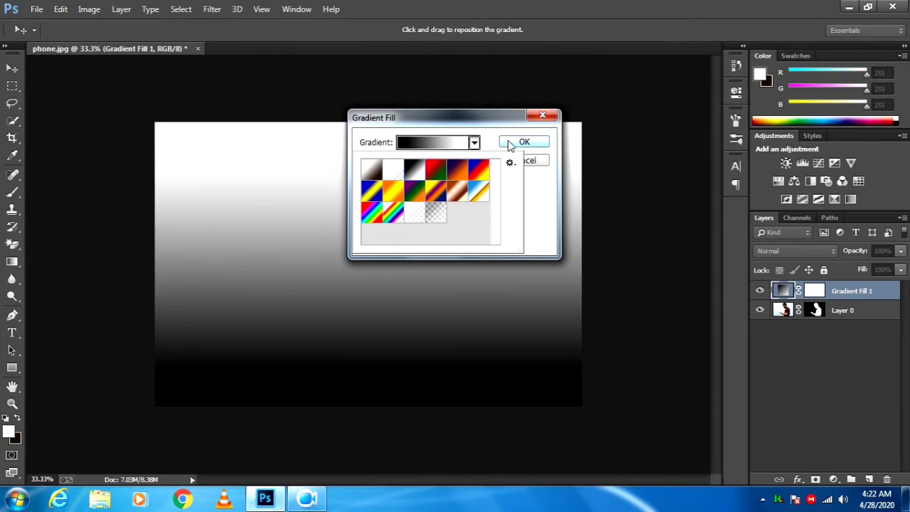
click(435, 212)
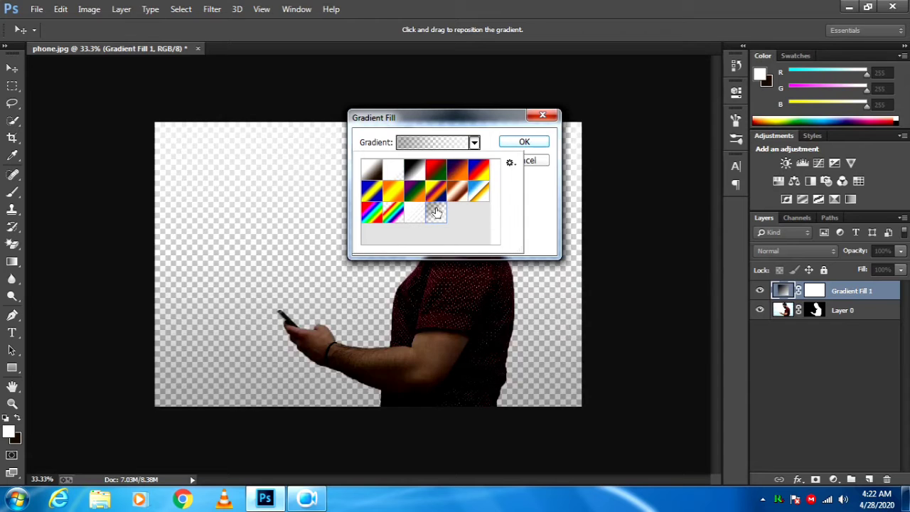
click(414, 171)
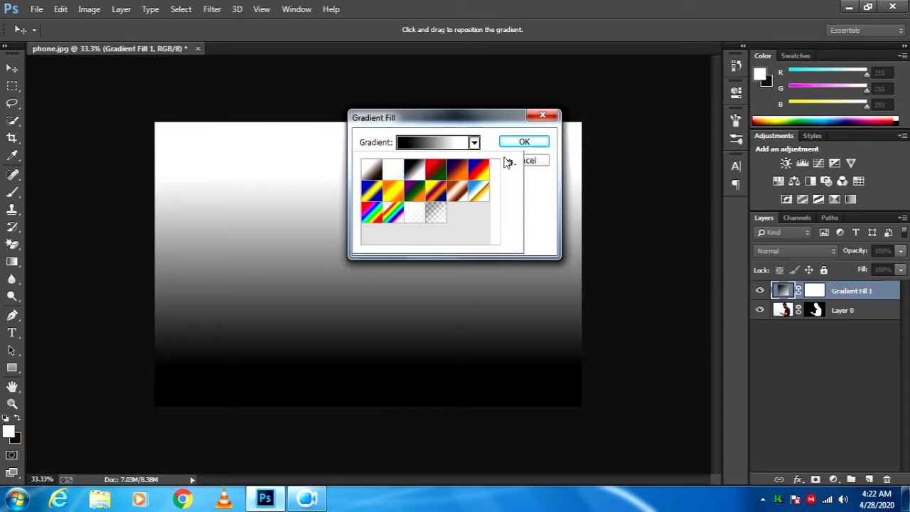
click(524, 144)
- Move the gradient fill layer below Layer 0 so it forms the background behind the man
drag(836, 293, 837, 318)
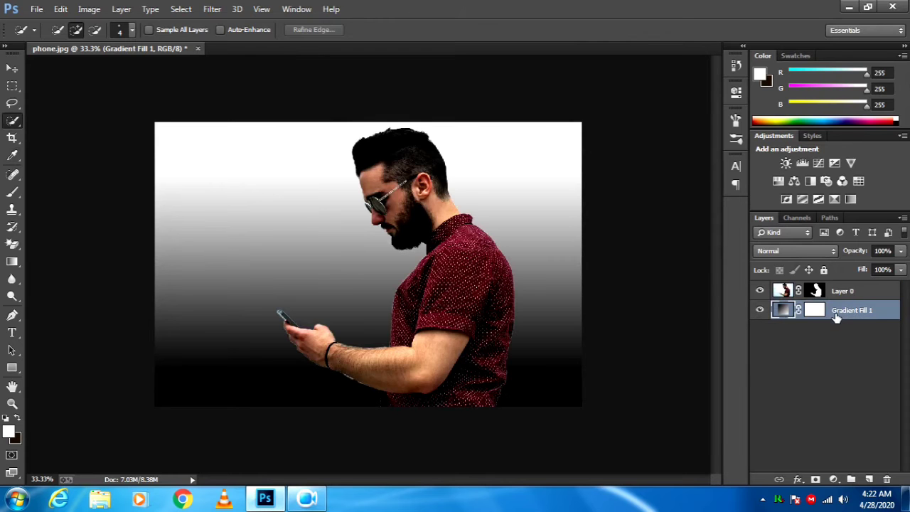
scroll(477, 259, up, 3)
scroll(477, 259, down, 3)
click(776, 292)
key(ctrl+t)
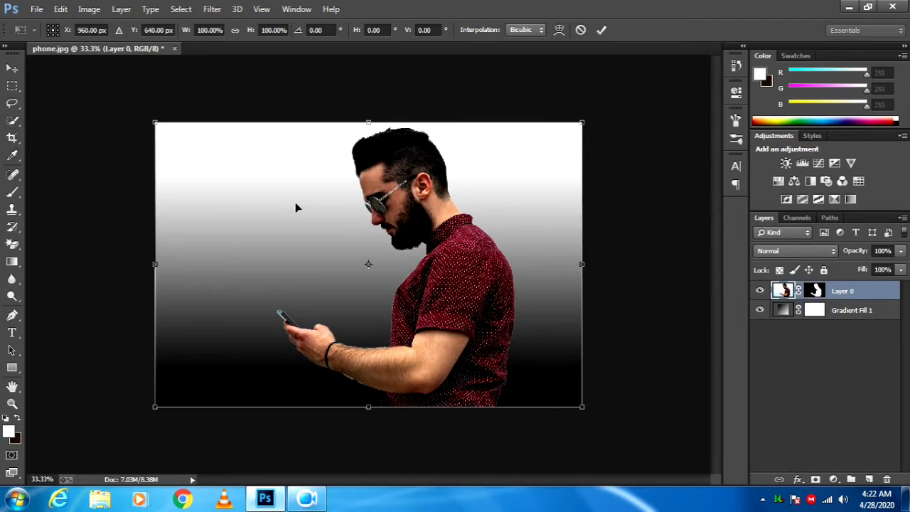
click(601, 30)
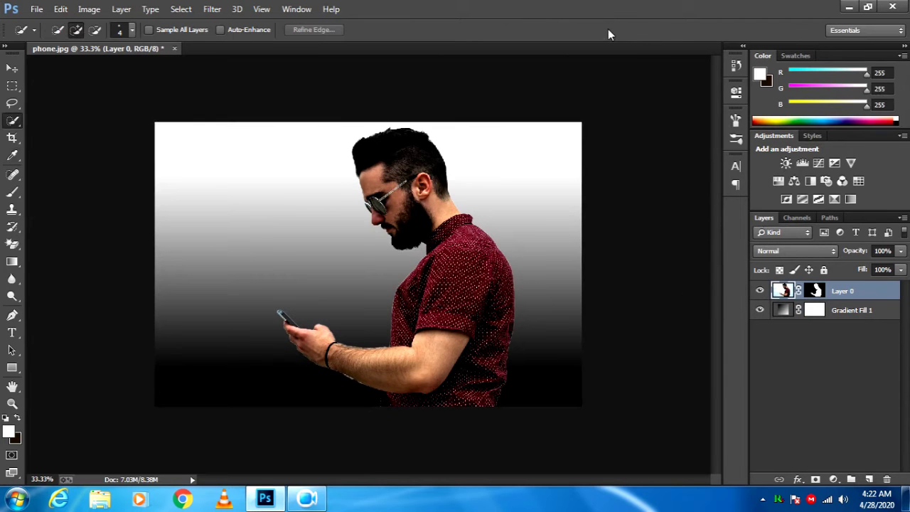
key(ctrl+t)
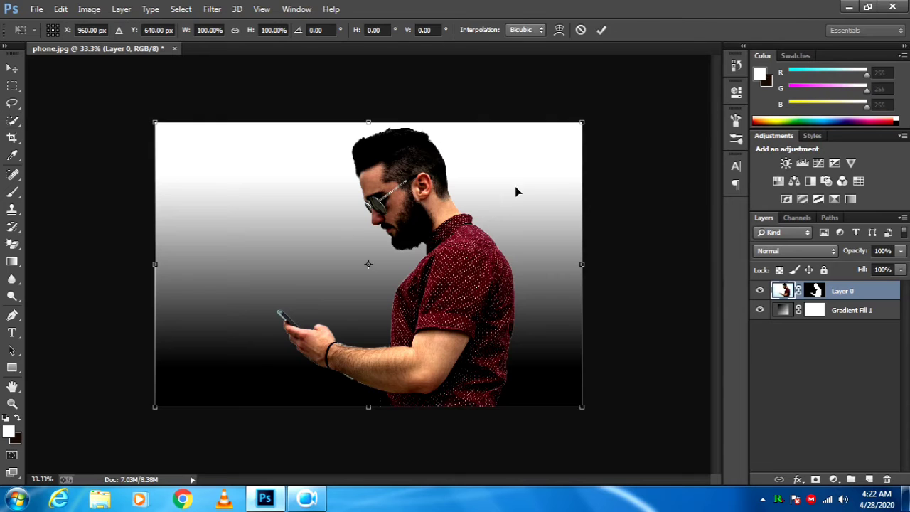
click(601, 30)
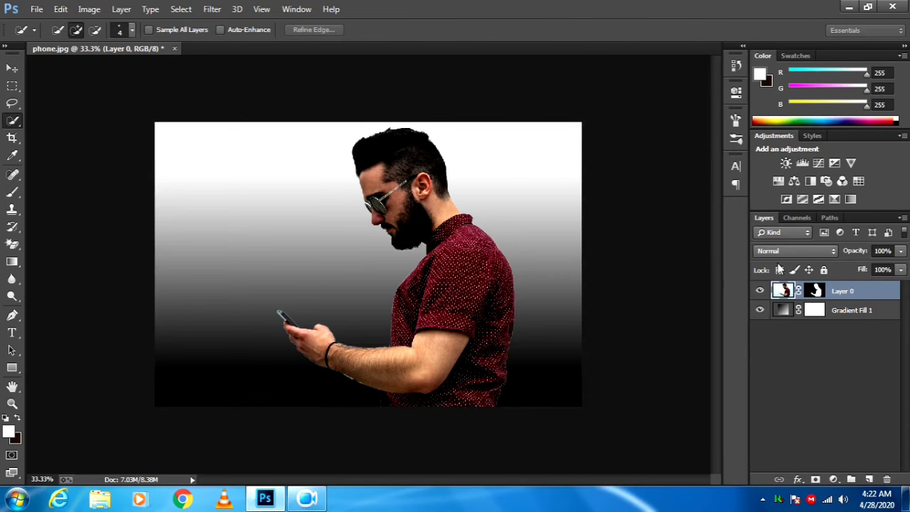
click(759, 310)
click(760, 310)
click(813, 291)
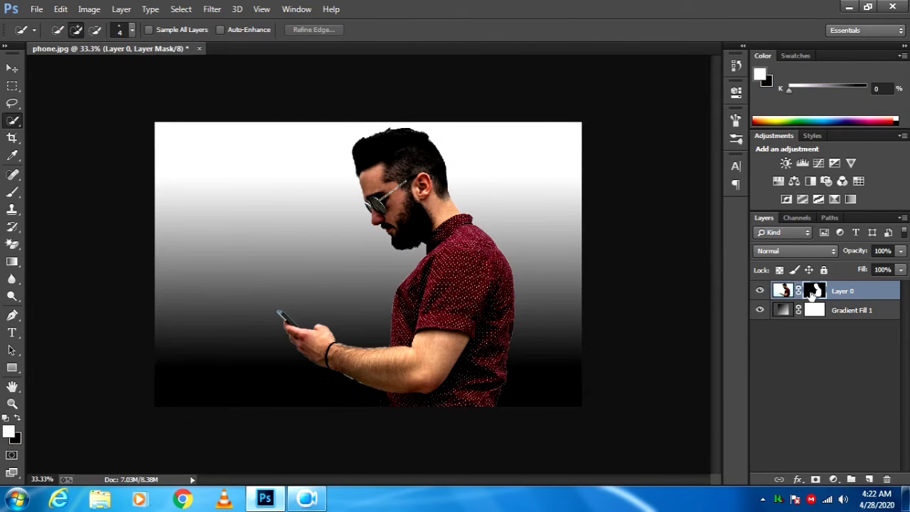
key(ctrl+t)
click(602, 30)
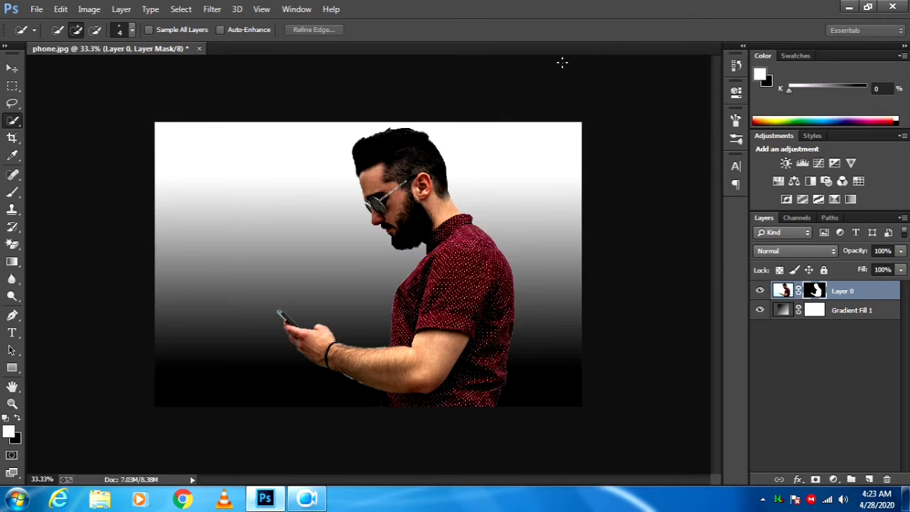
click(60, 8)
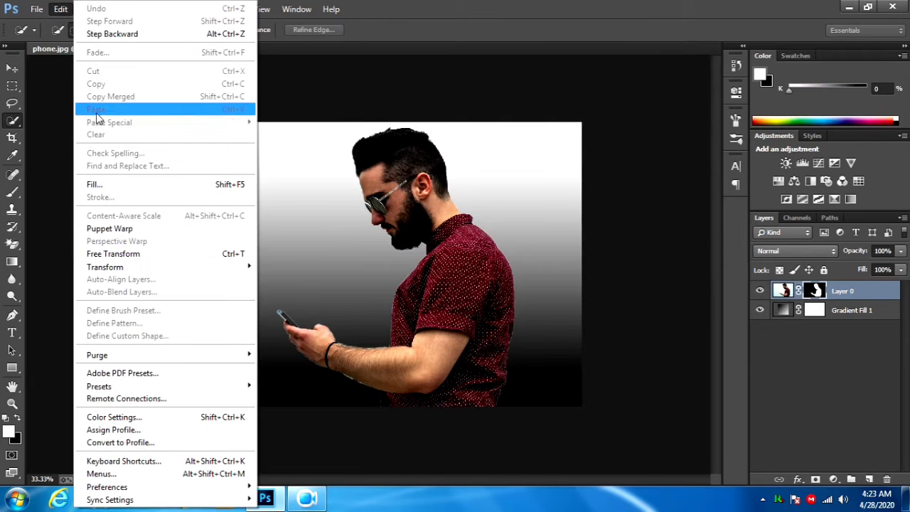
click(284, 69)
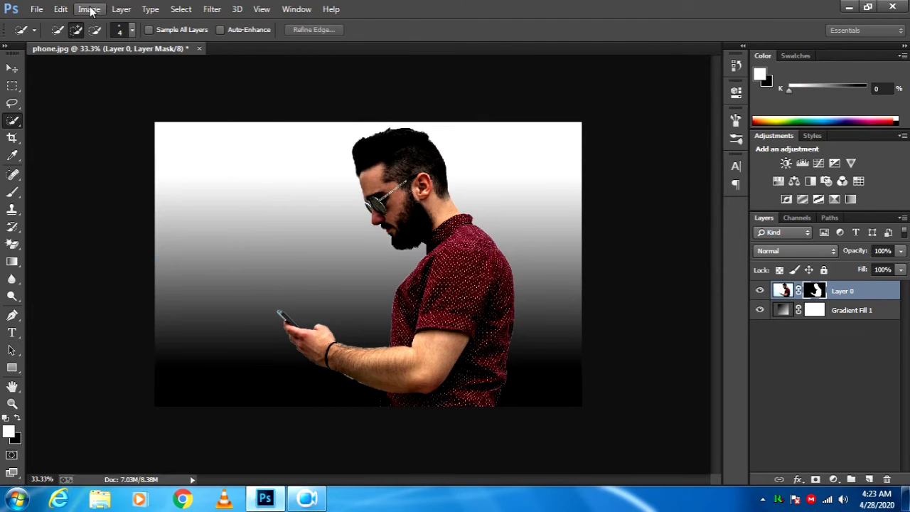
click(89, 9)
mouse_move(96, 134)
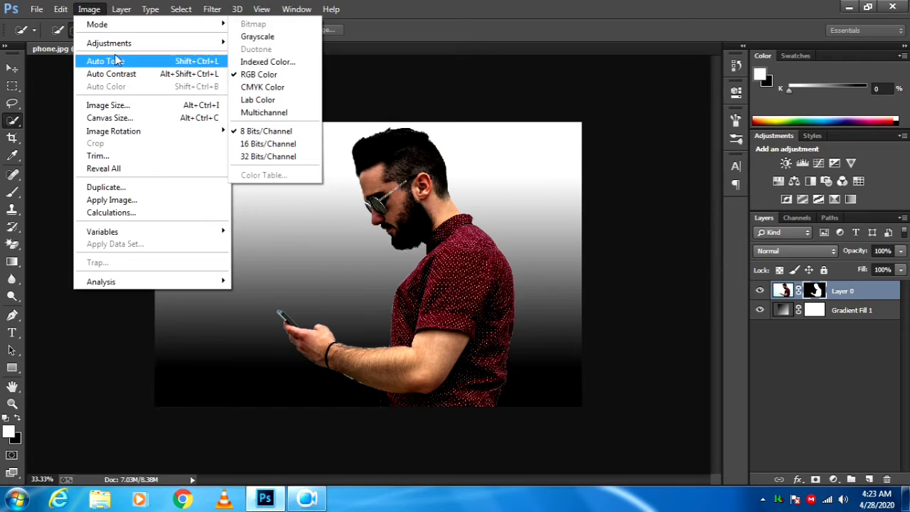
mouse_move(118, 7)
mouse_move(54, 9)
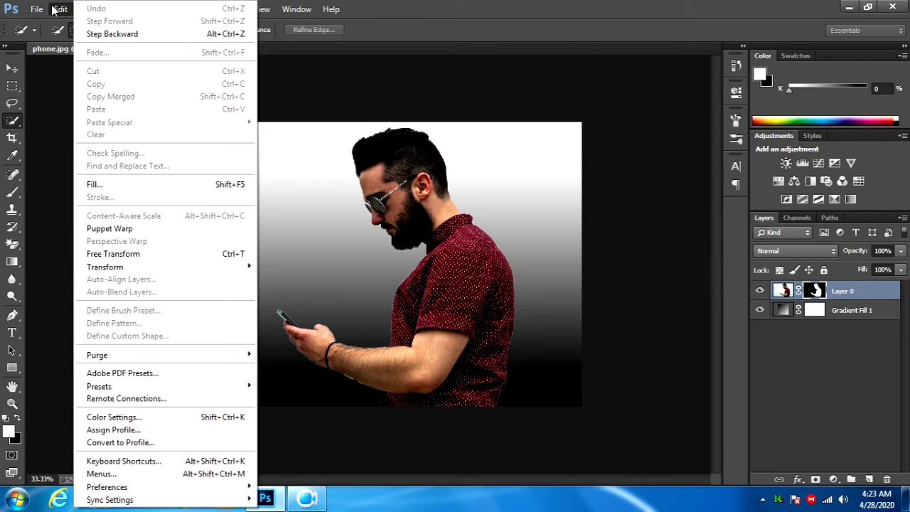
click(127, 253)
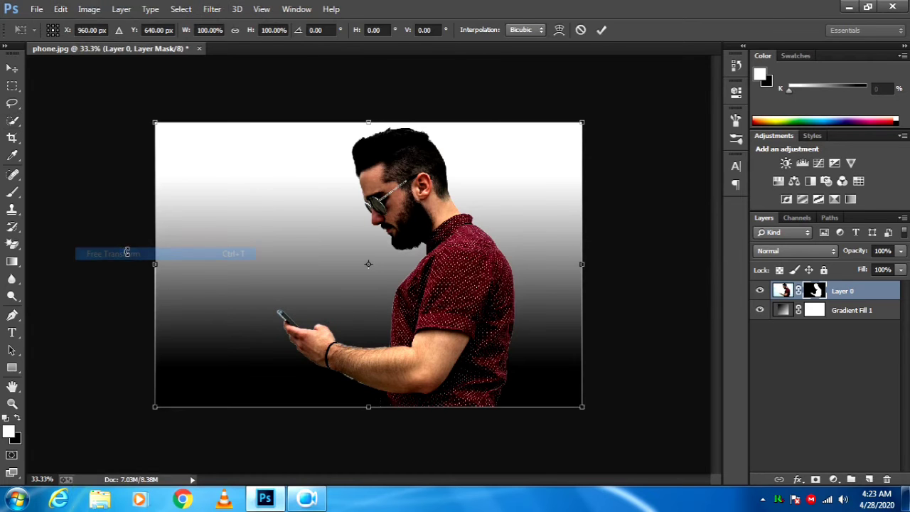
click(601, 30)
key(w)
scroll(427, 137, up, 3)
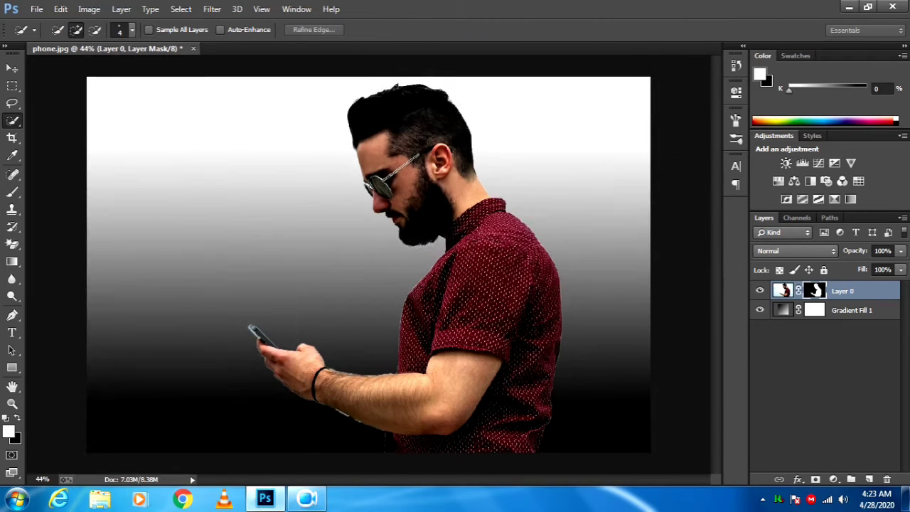
scroll(428, 137, down, 1)
scroll(428, 138, up, 2)
scroll(428, 138, down, 2)
- Set the gradient fill layer mask's density to 74% and its feather to 9.2 px
click(811, 310)
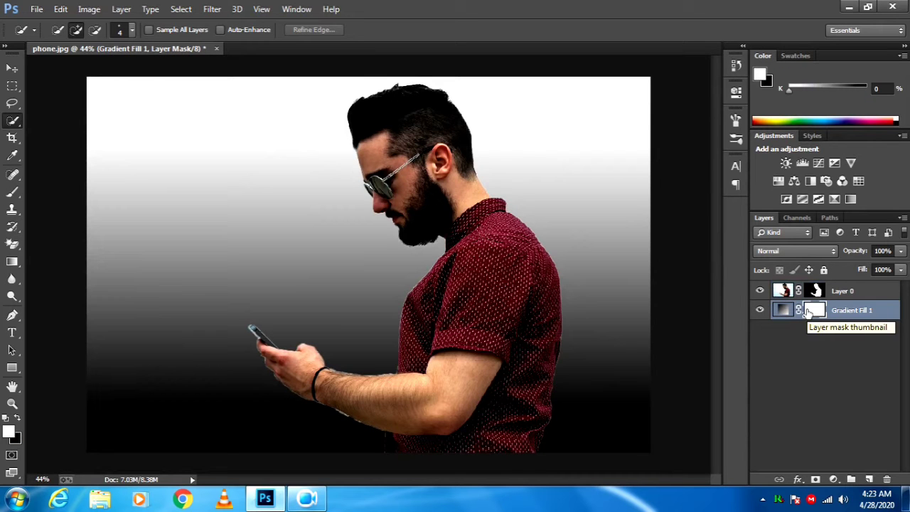
double_click(814, 310)
drag(563, 217, 602, 213)
click(678, 166)
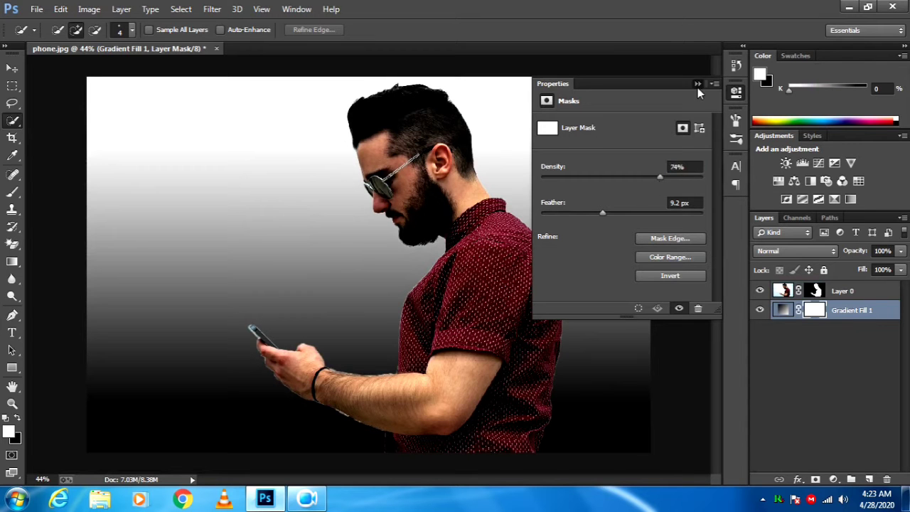
click(697, 84)
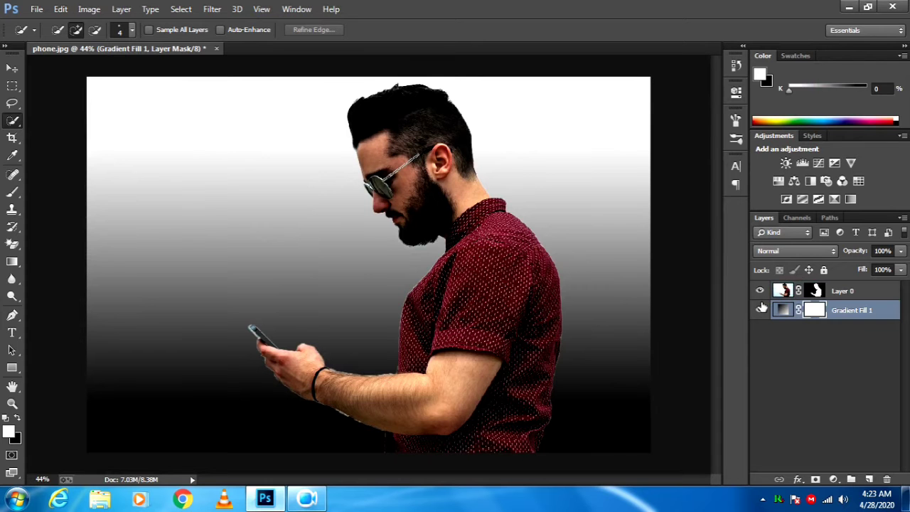
- Inspect the cut-out edges of the man and phone against the gradient background
key(ctrl+equal)
key(ctrl+equal)
key(ctrl+equal)
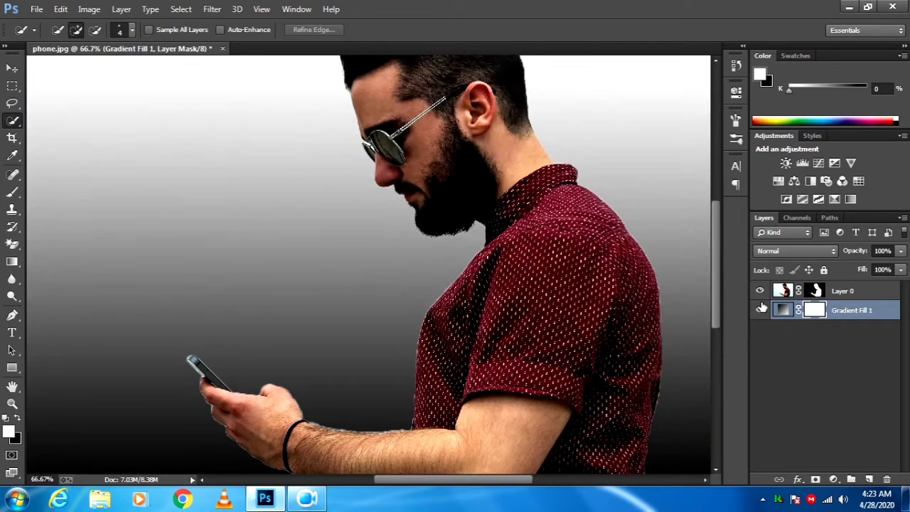
key(ctrl+minus)
key(ctrl+minus)
key(ctrl+minus)
key(ctrl+equal)
key(ctrl+minus)
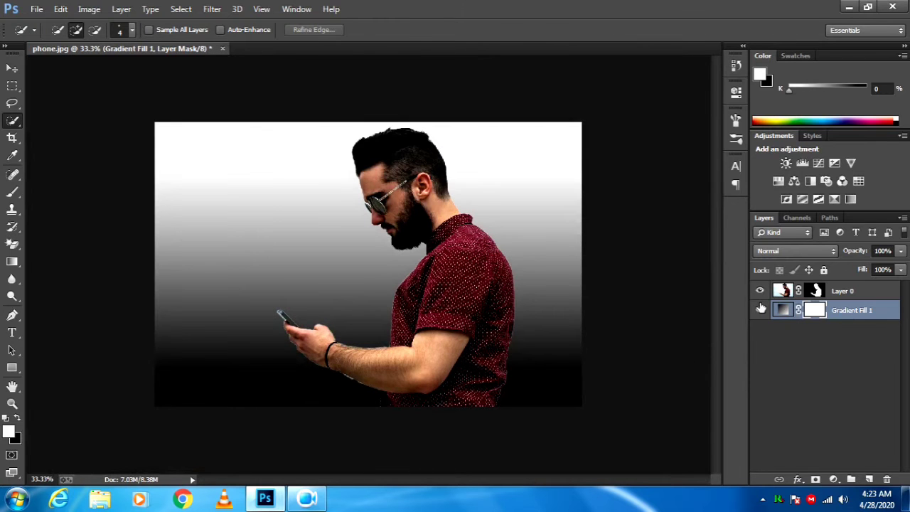
click(307, 498)
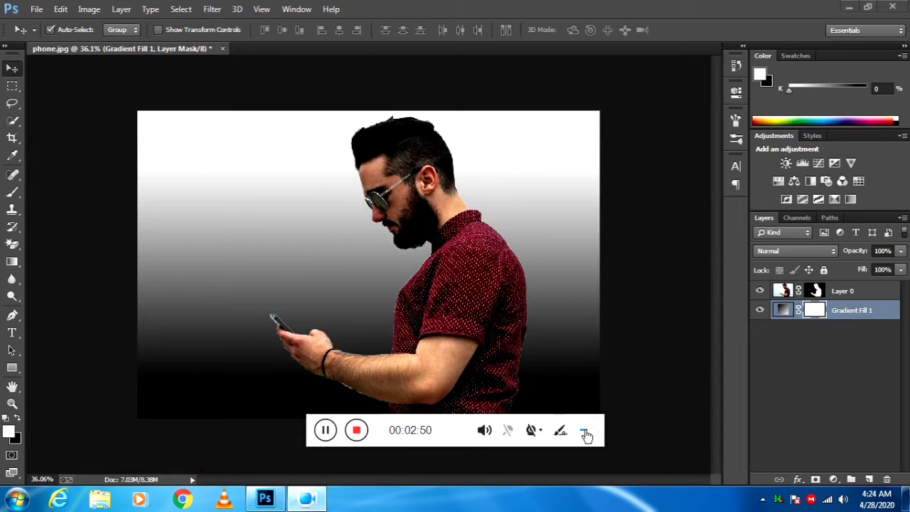
click(584, 433)
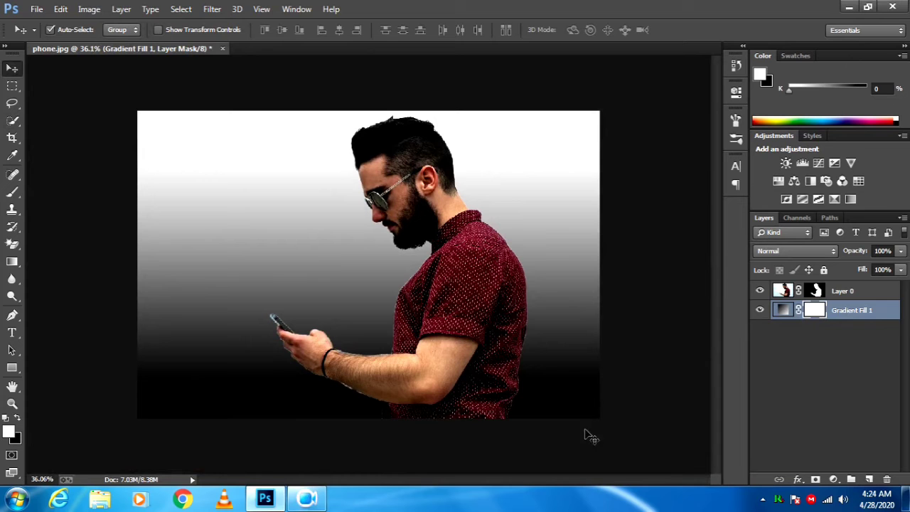
- Apply Layer 0's layer mask permanently to the layer
click(816, 298)
click(815, 290)
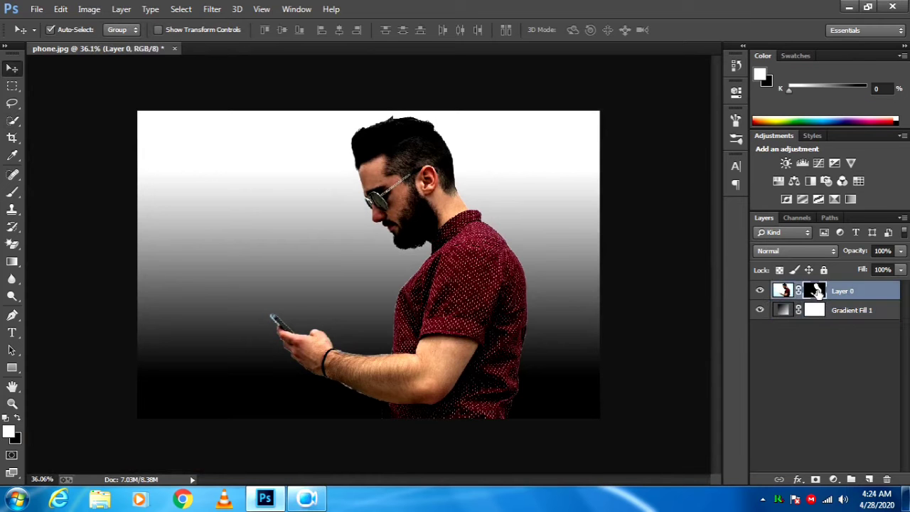
right_click(815, 292)
click(799, 335)
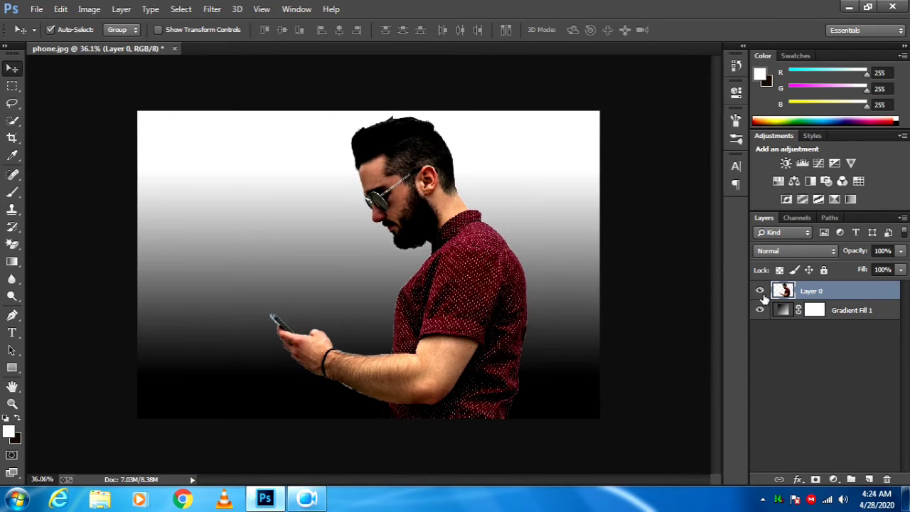
- Duplicate Layer 0 and toggle the duplicate's visibility to check it
scroll(478, 163, up, 1)
scroll(476, 162, down, 1)
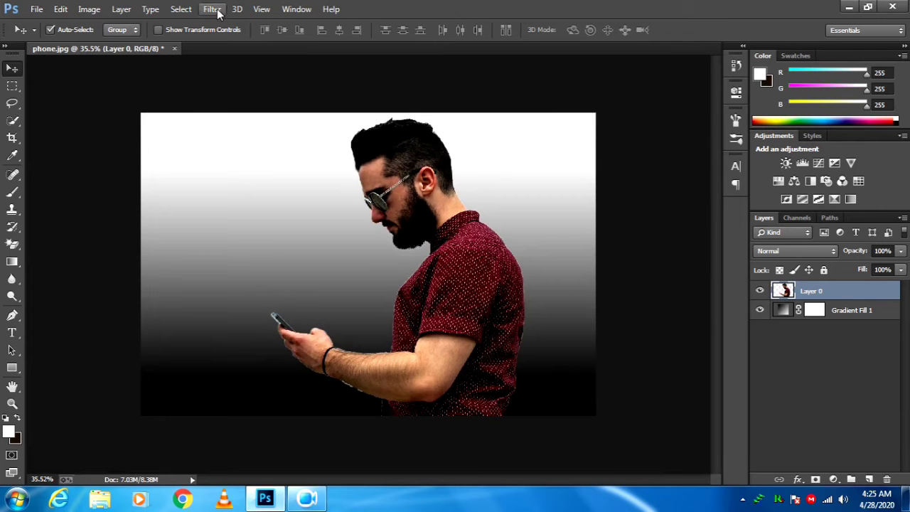
drag(876, 294, 868, 480)
click(758, 292)
click(759, 292)
click(758, 292)
click(758, 292)
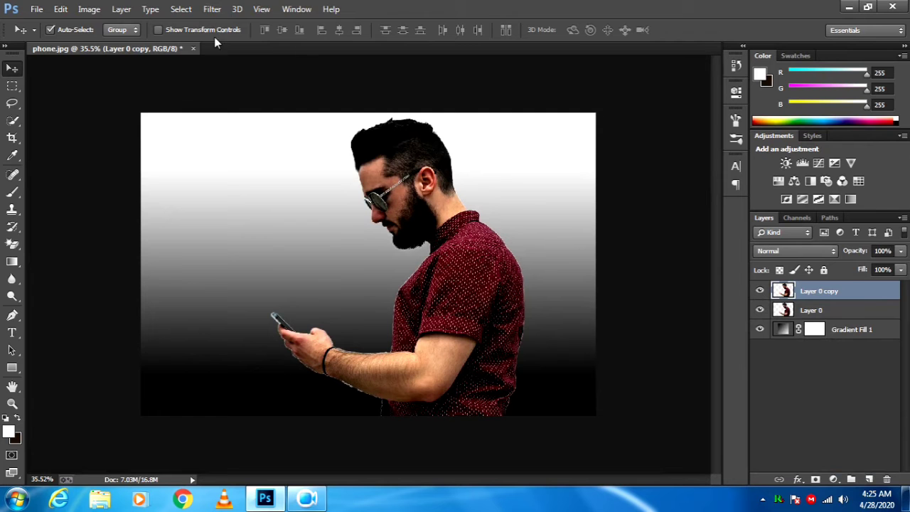
click(211, 9)
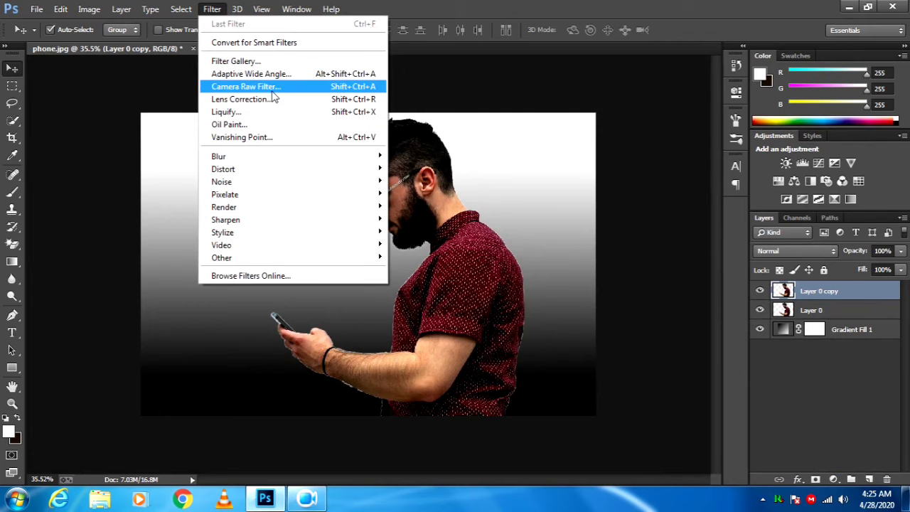
click(271, 99)
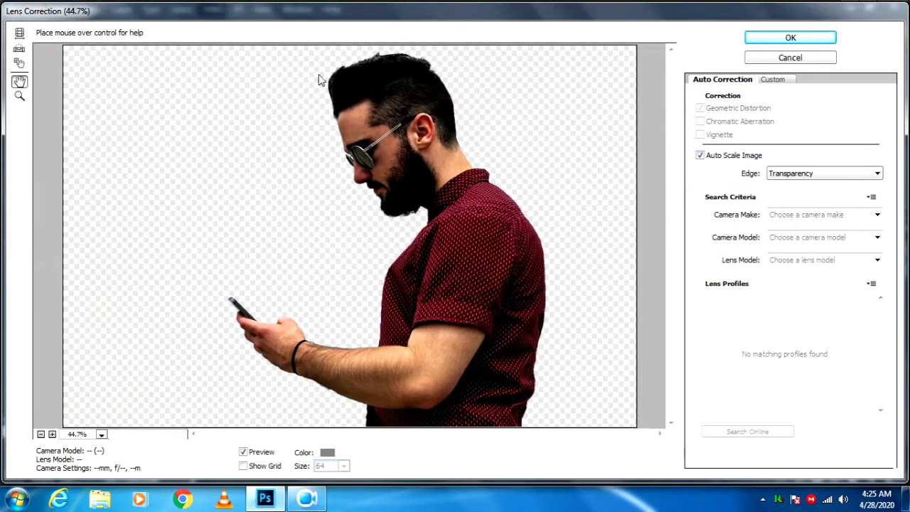
click(790, 57)
- Open the Liquify filter on Layer 0 copy and warp the back of the man's hair outward
click(212, 9)
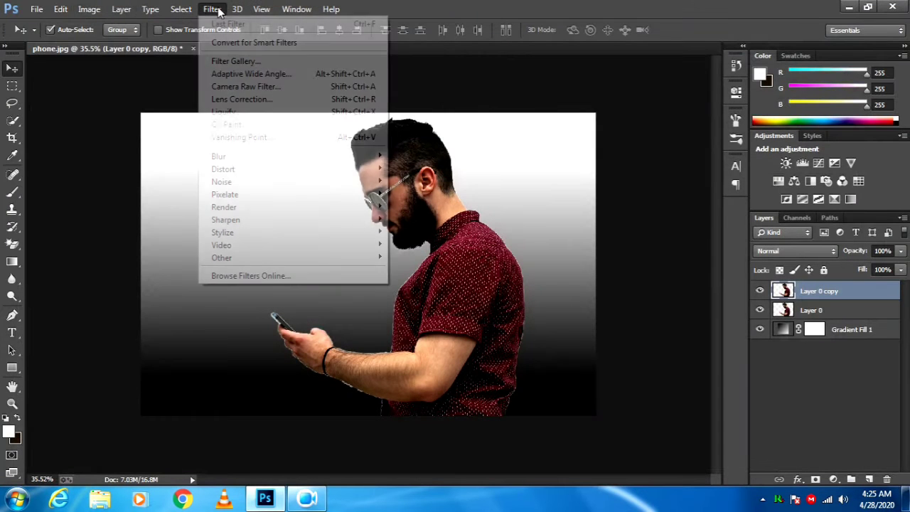
click(293, 112)
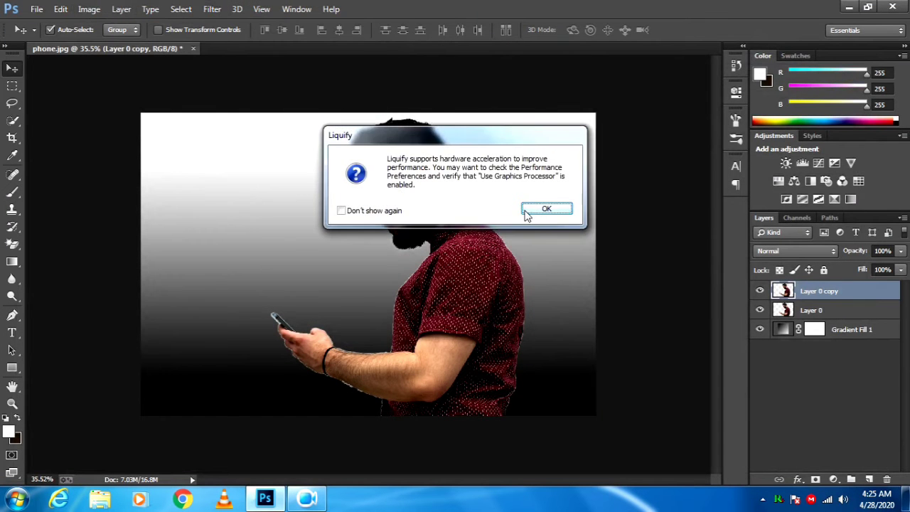
click(546, 209)
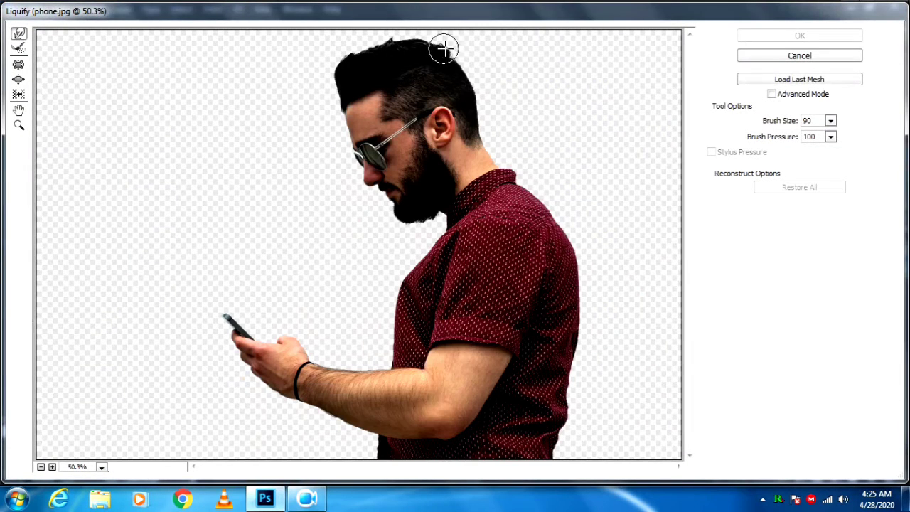
mouse_move(444, 54)
mouse_down()
mouse_move(479, 49)
mouse_move(487, 64)
mouse_up()
- Set the Liquify brush size to 540 and pull the back of the hair further away from the head
click(831, 121)
mouse_move(829, 121)
mouse_down()
mouse_move(794, 138)
mouse_move(802, 141)
mouse_up()
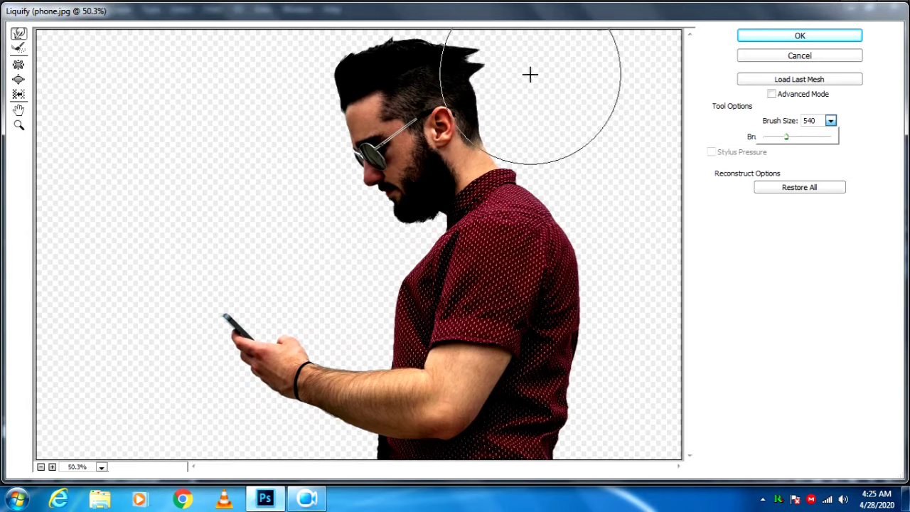
drag(532, 83, 613, 59)
drag(534, 88, 584, 74)
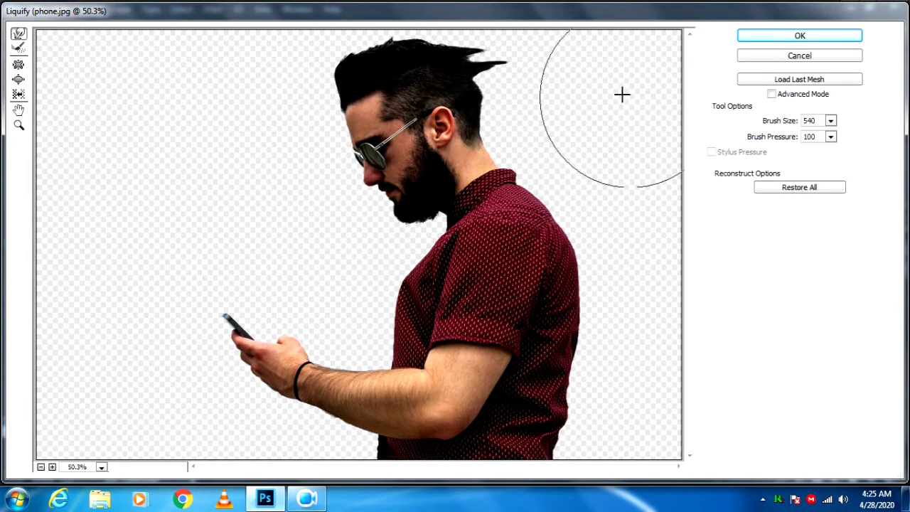
- Reduce the Liquify brush size and smear the hair and nape backward in long streaks
click(831, 136)
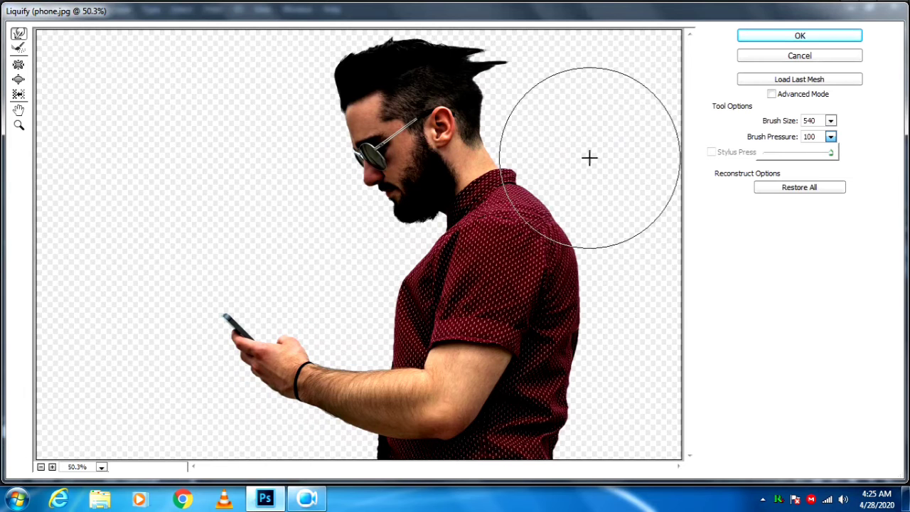
alt+click(528, 248)
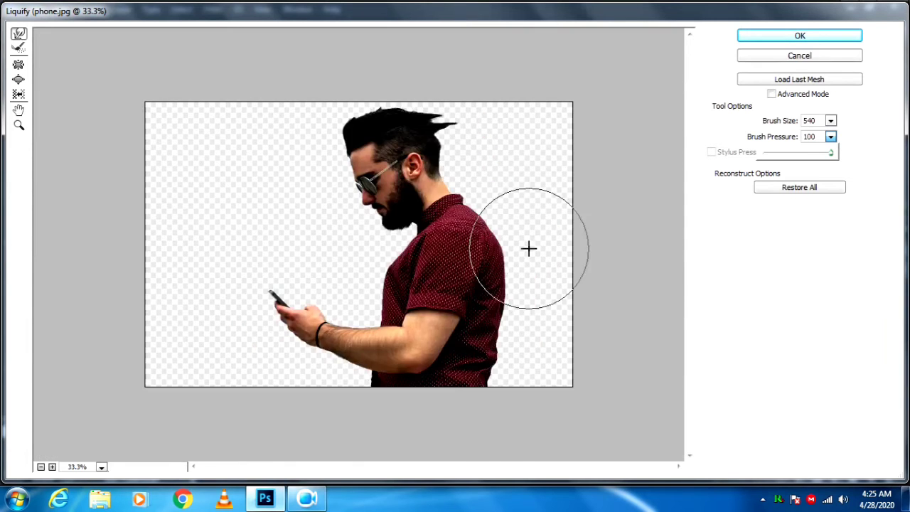
key(bracketleft)
key(bracketleft)
key(bracketleft)
key(bracketleft)
key(bracketleft)
key(bracketleft)
key(bracketleft)
key(bracketleft)
key(bracketleft)
key(bracketleft)
key(bracketright)
key(bracketright)
key(bracketright)
key(bracketright)
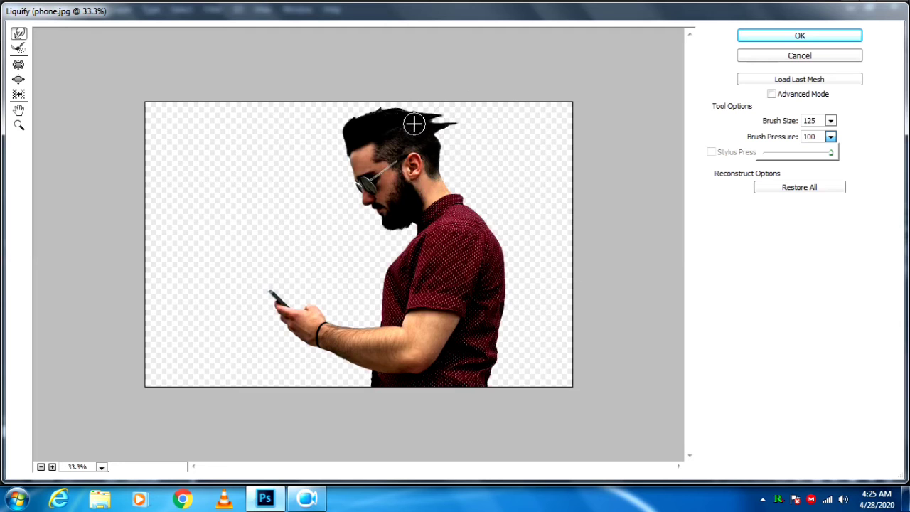
key(bracketright)
mouse_move(405, 121)
mouse_down()
mouse_move(498, 106)
mouse_move(442, 135)
mouse_move(508, 128)
mouse_up()
drag(453, 139, 503, 126)
mouse_move(439, 164)
mouse_down()
mouse_move(494, 152)
mouse_move(525, 119)
mouse_up()
- Set the Liquify brush size to 300 and smear the collar, back and lower shirt out to the image's right edge
key(bracketright)
key(bracketright)
drag(471, 209, 560, 170)
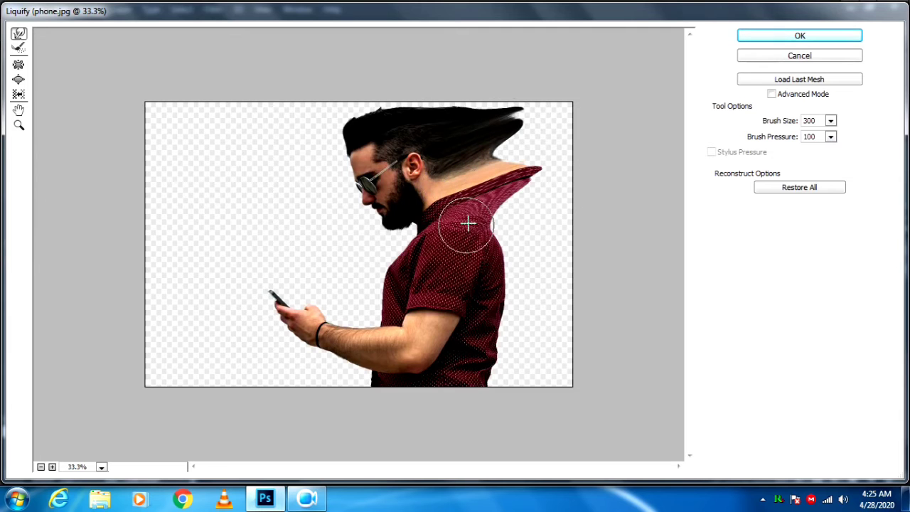
drag(516, 226, 599, 229)
drag(512, 287, 611, 276)
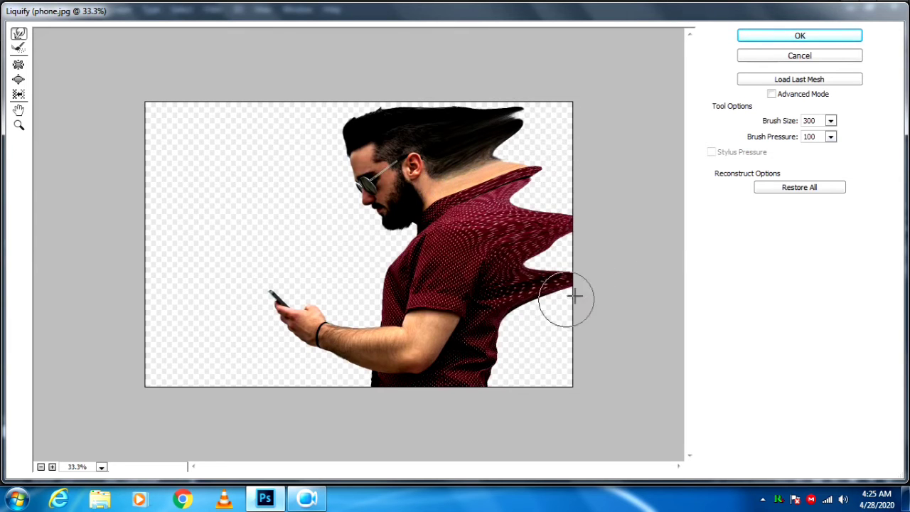
drag(505, 339, 562, 351)
mouse_move(520, 374)
mouse_down()
mouse_move(556, 377)
mouse_move(585, 384)
mouse_up()
- Enlarge the Liquify brush and push the shirt, neck and hair outward to fill the gaps between the smeared streaks
key(bracketright)
key(bracketright)
key(bracketright)
key(bracketright)
mouse_move(524, 325)
mouse_down()
mouse_move(636, 324)
mouse_move(563, 325)
mouse_move(637, 312)
mouse_move(555, 326)
mouse_move(539, 315)
mouse_move(626, 285)
mouse_move(543, 265)
mouse_move(629, 249)
mouse_up()
drag(562, 260, 620, 242)
mouse_move(528, 193)
mouse_down()
mouse_move(538, 185)
mouse_move(621, 197)
mouse_up()
mouse_move(523, 148)
mouse_down()
mouse_move(624, 141)
mouse_move(494, 143)
mouse_move(587, 139)
mouse_move(502, 155)
mouse_move(593, 140)
mouse_up()
- Set the Liquify brush size to 175 and stretch the top of the hair up to the image's upper edge
key(bracketleft)
key(bracketleft)
key(bracketleft)
key(bracketleft)
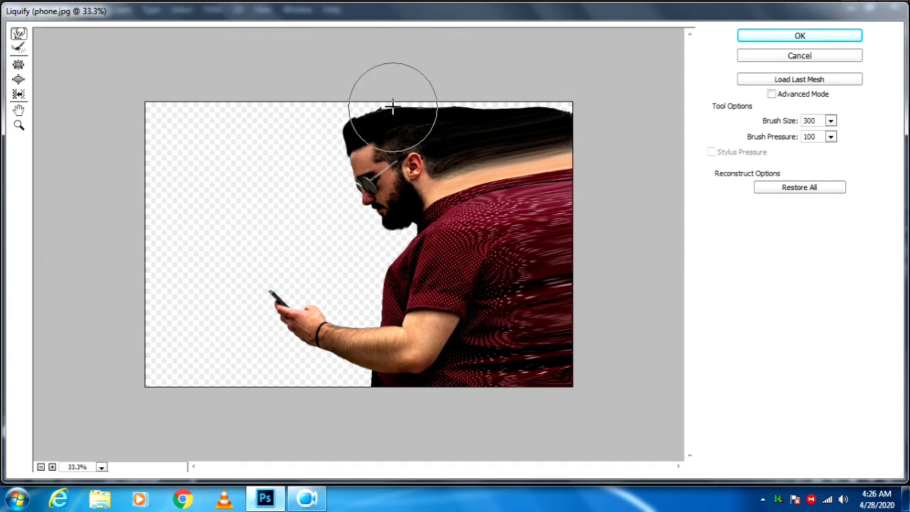
key(bracketleft)
drag(382, 112, 462, 93)
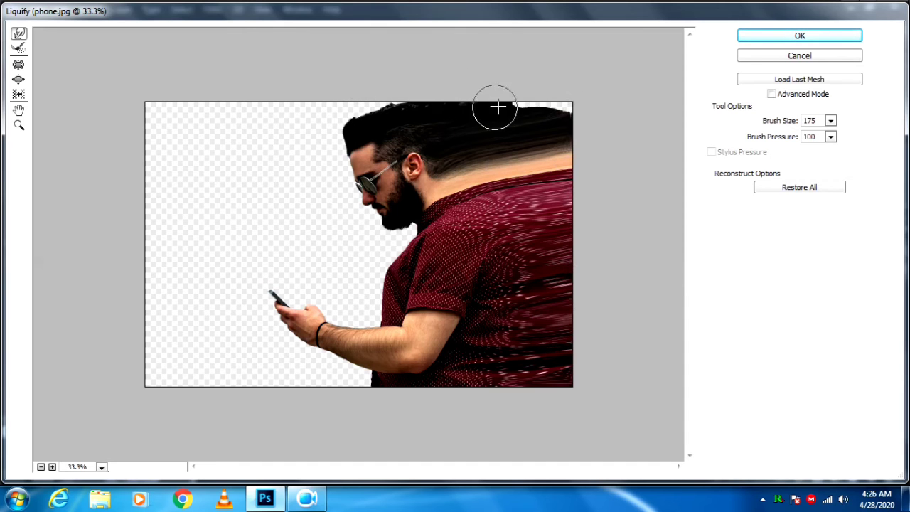
drag(519, 125, 618, 93)
drag(357, 121, 398, 98)
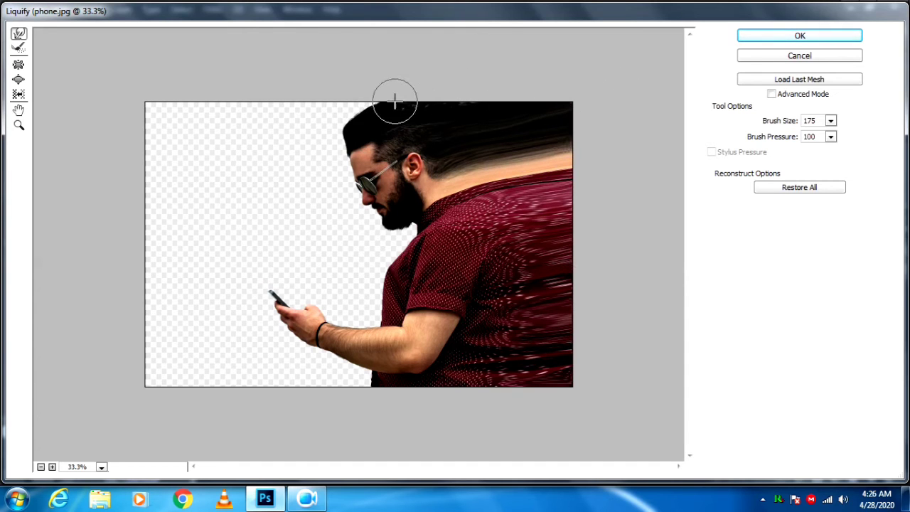
- Smear the back of the shirt upward and outward with a larger brush and apply the Liquify filter
key(bracketright)
key(bracketright)
key(bracketright)
mouse_move(476, 258)
mouse_down()
mouse_move(604, 240)
mouse_move(477, 266)
mouse_move(602, 251)
mouse_move(562, 237)
mouse_move(508, 283)
mouse_move(630, 291)
mouse_move(502, 344)
mouse_move(531, 256)
mouse_move(575, 212)
mouse_move(438, 188)
mouse_move(510, 150)
mouse_move(538, 187)
mouse_move(614, 165)
mouse_up()
click(818, 37)
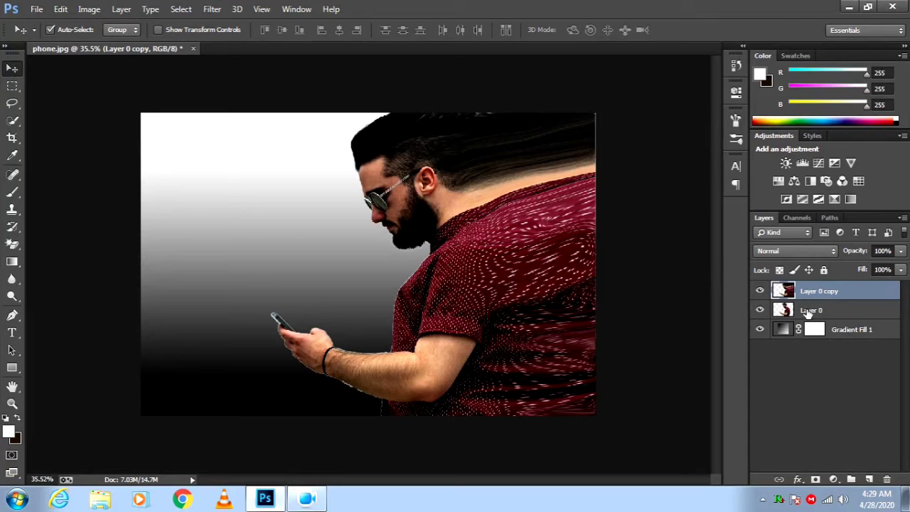
- Add a white layer mask to both Layer 0 copy and Layer 0
click(815, 479)
click(829, 310)
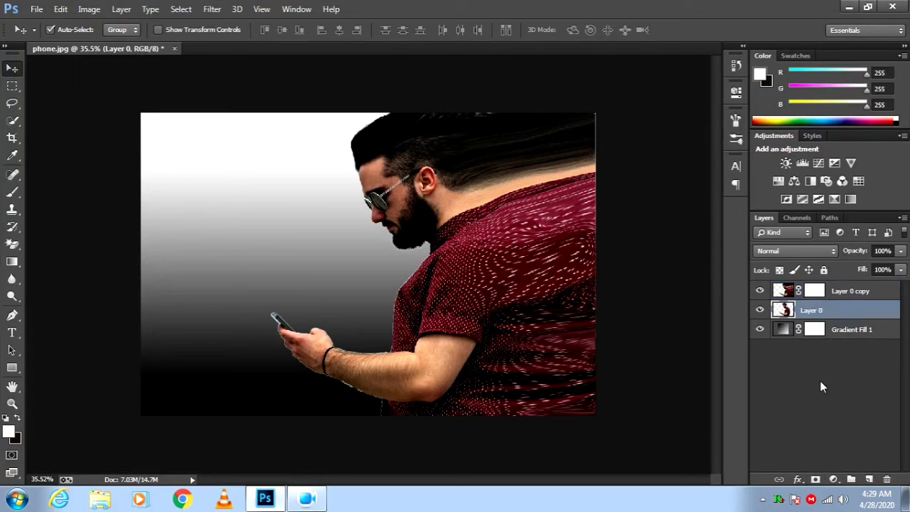
click(815, 479)
- Target Layer 0 copy's mask and set up the Brush tool with black and a 2500 px smoke-shaped brush tip
click(816, 291)
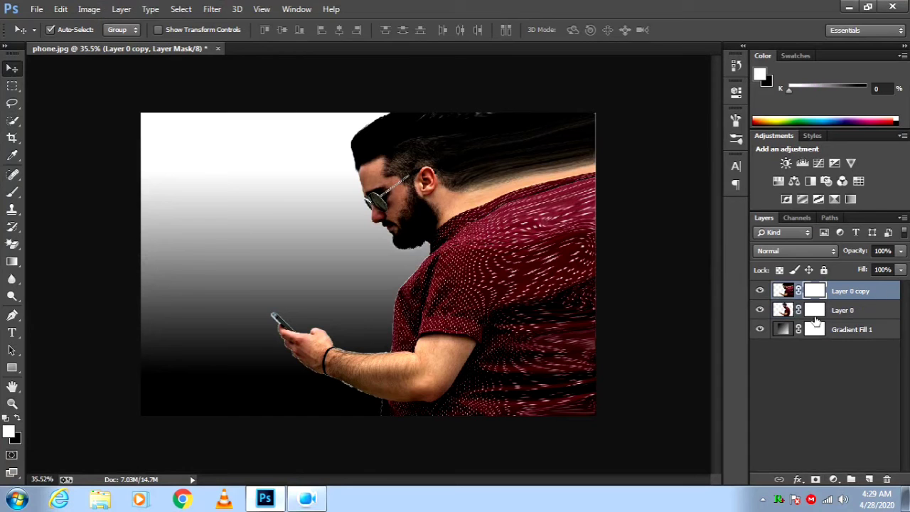
scroll(542, 133, up, 5)
scroll(542, 133, down, 3)
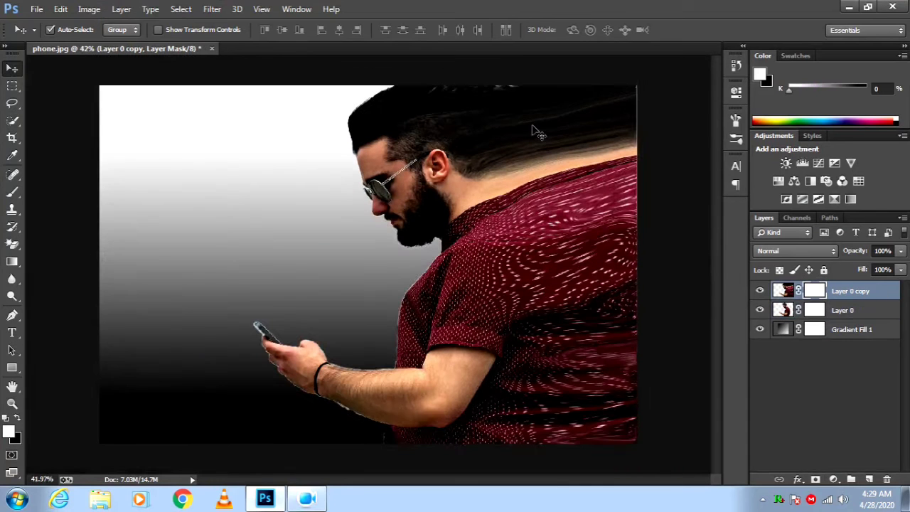
right_click(10, 194)
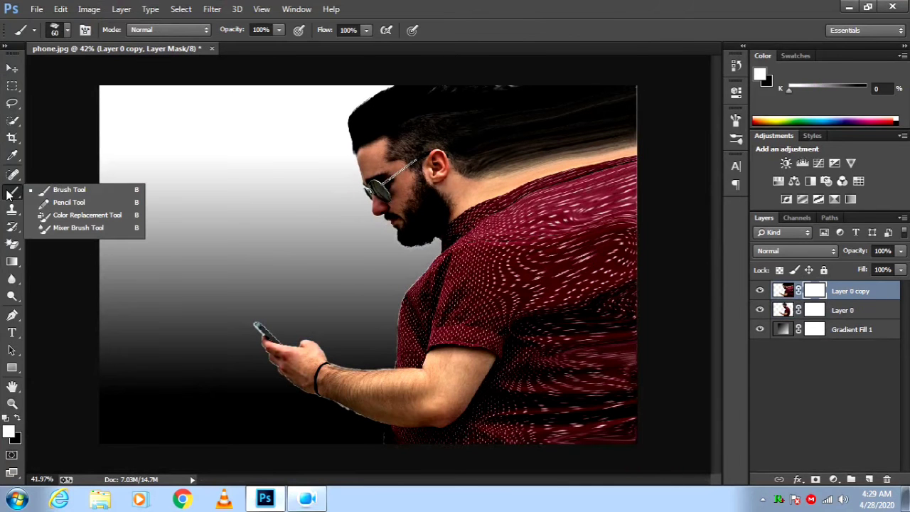
click(62, 194)
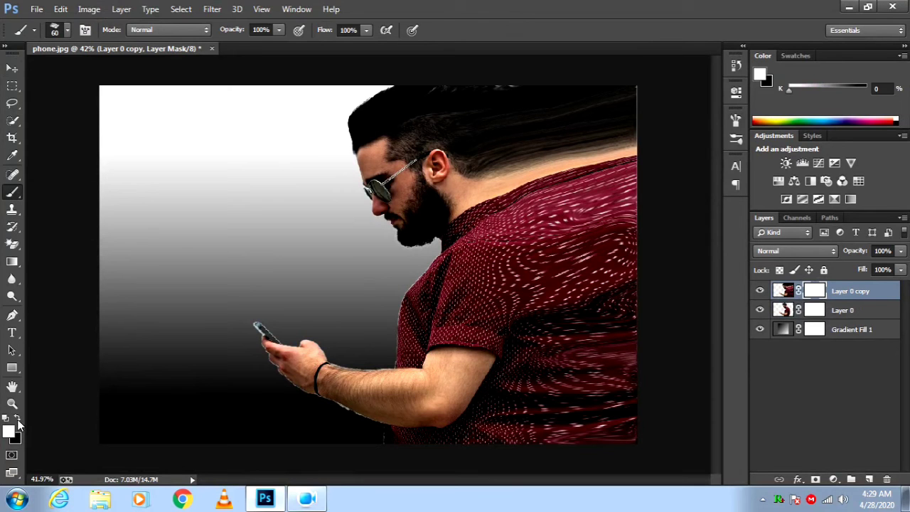
click(18, 420)
click(67, 30)
scroll(147, 178, down, 10)
scroll(147, 190, down, 2)
click(29, 201)
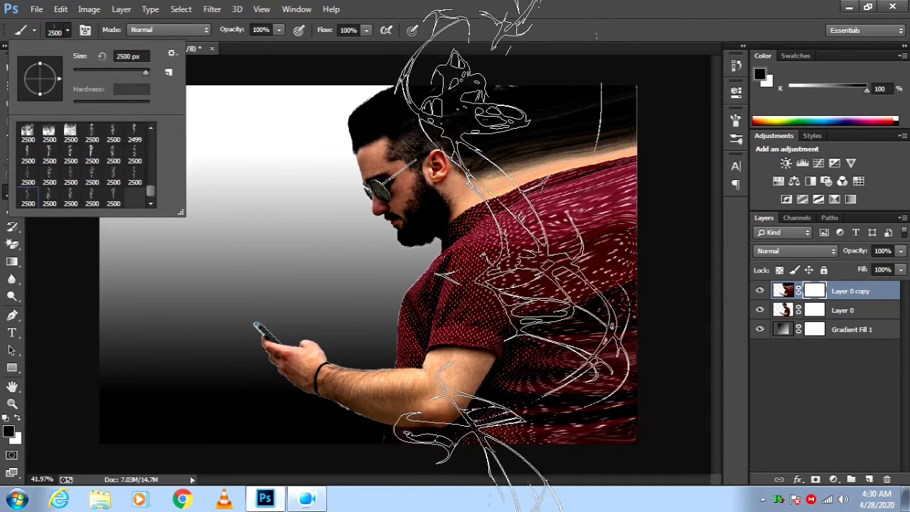
click(61, 32)
- Try stamping the smoke brush at 800 px over the smeared hair and shirt on Layer 0 copy's mask
key(bracketleft)
key(bracketleft)
key(bracketleft)
key(bracketleft)
key(bracketleft)
key(bracketleft)
key(bracketleft)
key(bracketleft)
key(bracketleft)
key(bracketleft)
key(bracketleft)
key(bracketleft)
key(bracketleft)
key(bracketleft)
key(bracketleft)
key(bracketleft)
key(bracketleft)
key(bracketleft)
key(bracketleft)
key(bracketleft)
key(bracketright)
key(bracketright)
key(bracketright)
key(bracketright)
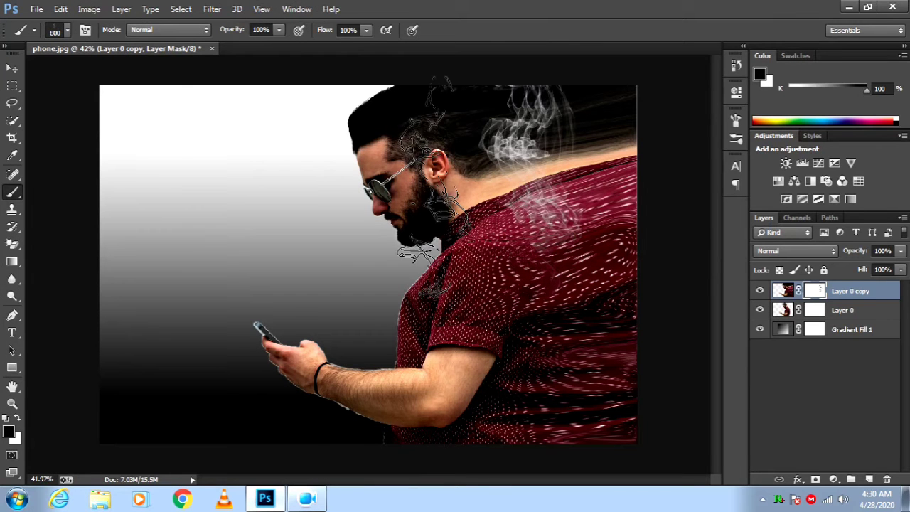
- Undo the brush strokes made on Layer 0 copy's mask
click(60, 8)
click(86, 34)
click(61, 9)
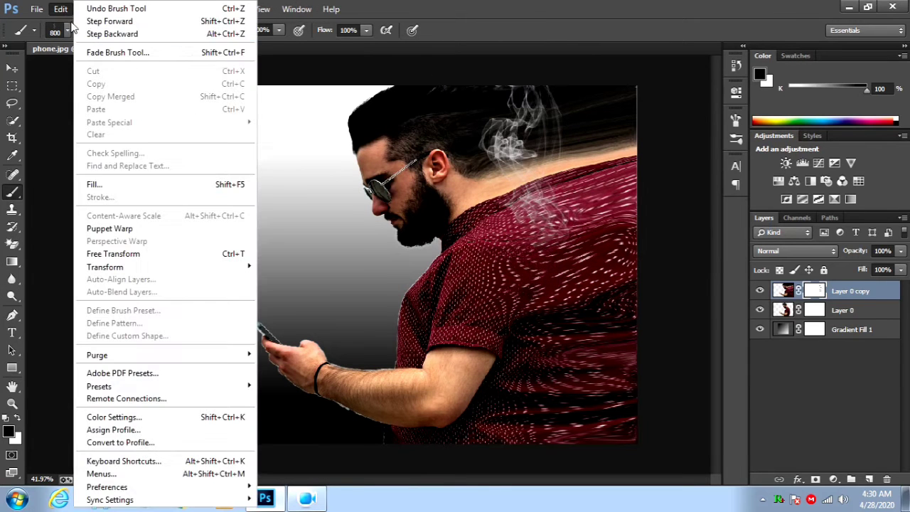
click(81, 34)
click(47, 8)
mouse_move(60, 12)
click(83, 34)
- Paint black along the man's back on Layer 0's mask with the smoke brush at 150 px
click(815, 310)
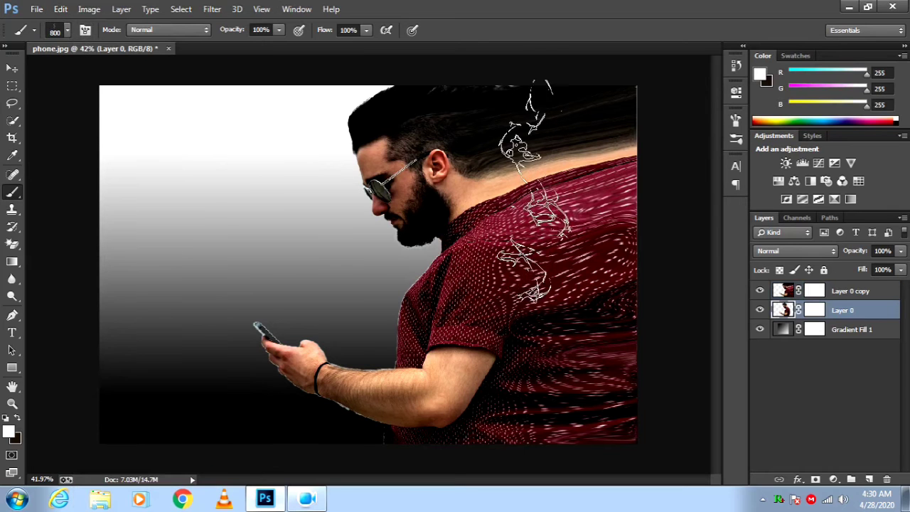
key(bracketleft)
key(bracketleft)
key(bracketleft)
key(bracketleft)
key(bracketleft)
key(bracketleft)
key(bracketleft)
key(bracketleft)
key(bracketleft)
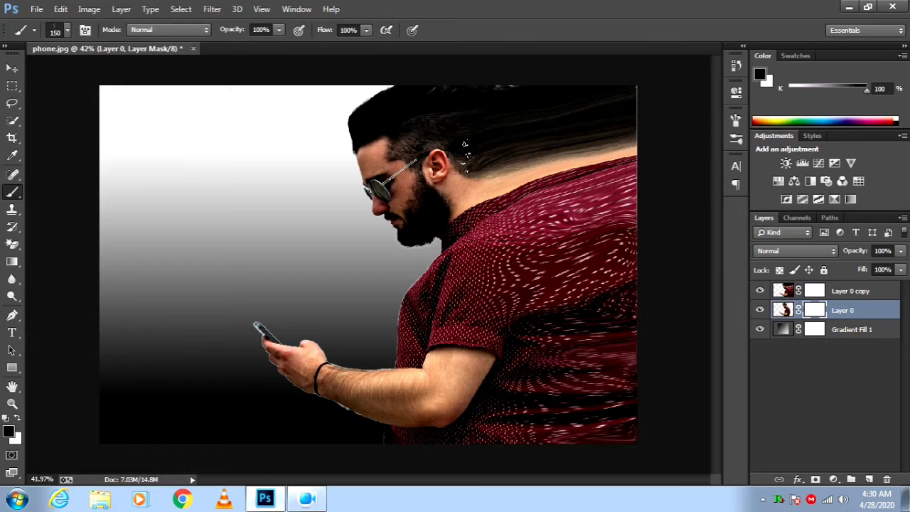
click(514, 250)
click(508, 290)
click(513, 321)
click(508, 355)
- Paint black down the back of the head, neck and shirt on Layer 0 copy's mask with the 150 px brush
click(815, 293)
mouse_move(454, 132)
mouse_down()
mouse_move(454, 110)
mouse_move(460, 150)
mouse_move(491, 212)
mouse_up()
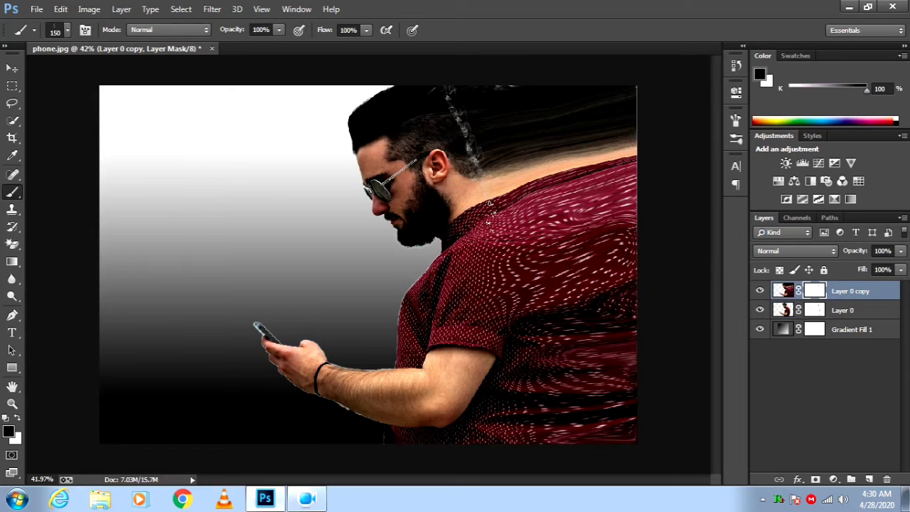
mouse_move(503, 243)
mouse_down()
mouse_move(521, 296)
mouse_move(526, 335)
mouse_up()
mouse_move(491, 181)
mouse_down()
mouse_move(508, 237)
mouse_move(520, 340)
mouse_up()
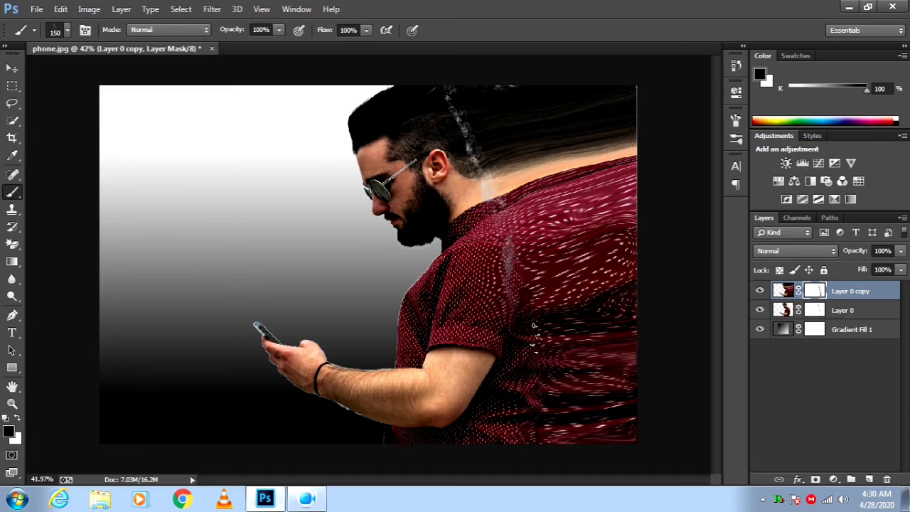
- Switch the foreground colour to white and enlarge the smoke brush to 900 px
click(17, 418)
key(bracketright)
key(bracketright)
key(bracketright)
key(bracketright)
key(bracketright)
key(bracketright)
key(bracketright)
key(bracketright)
key(bracketright)
key(bracketright)
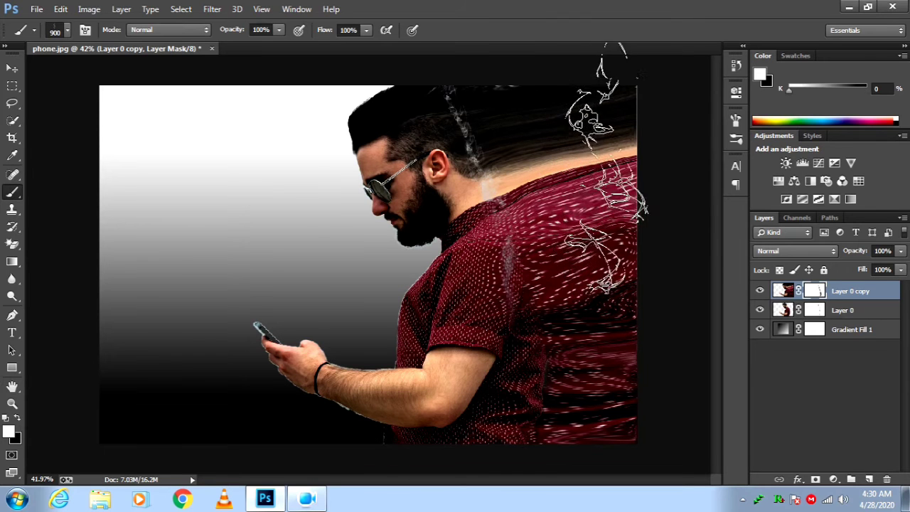
- Try inverting Layer 0 copy's layer mask, and undo the inversion
click(807, 310)
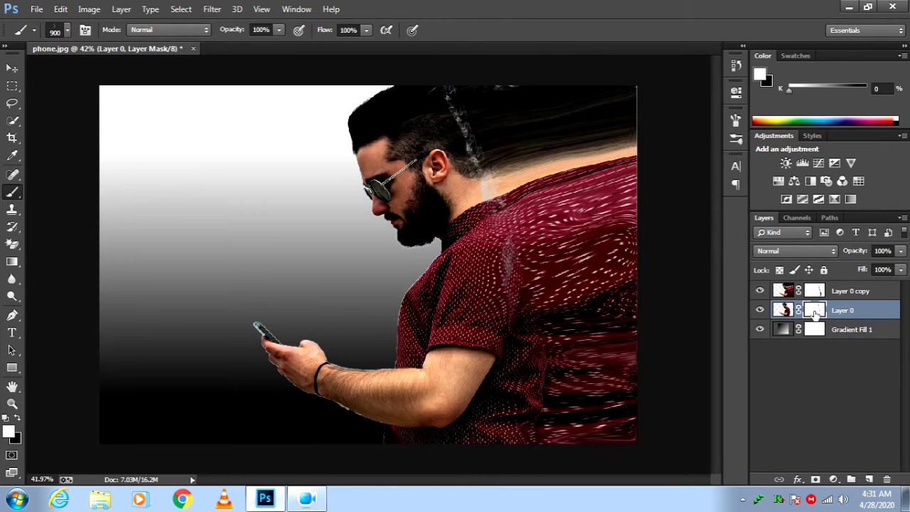
click(816, 291)
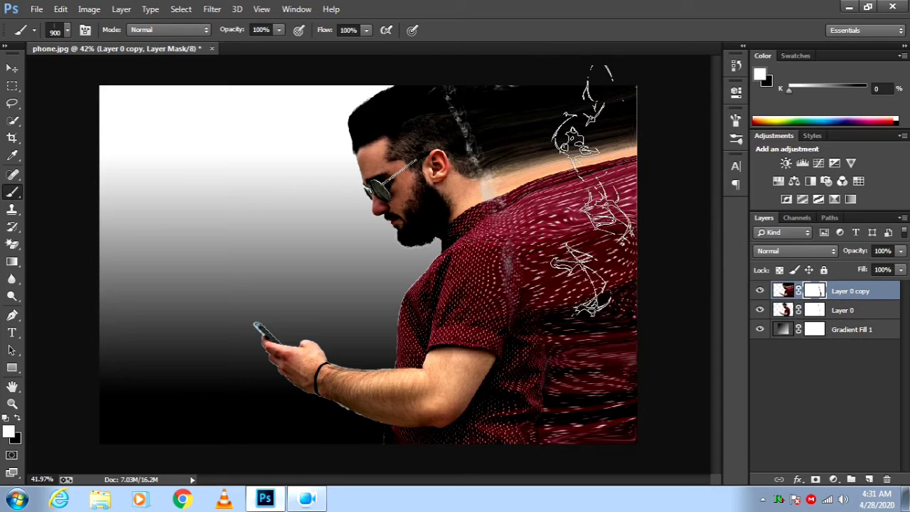
click(836, 310)
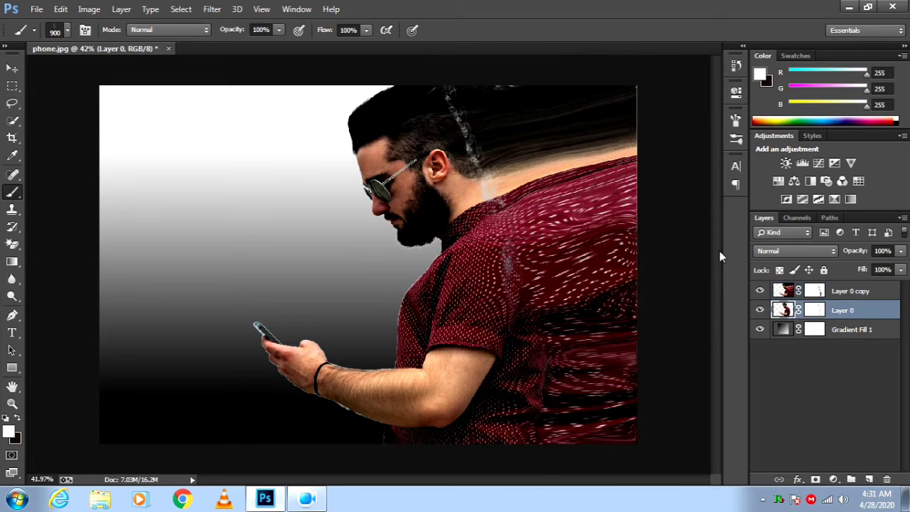
click(816, 312)
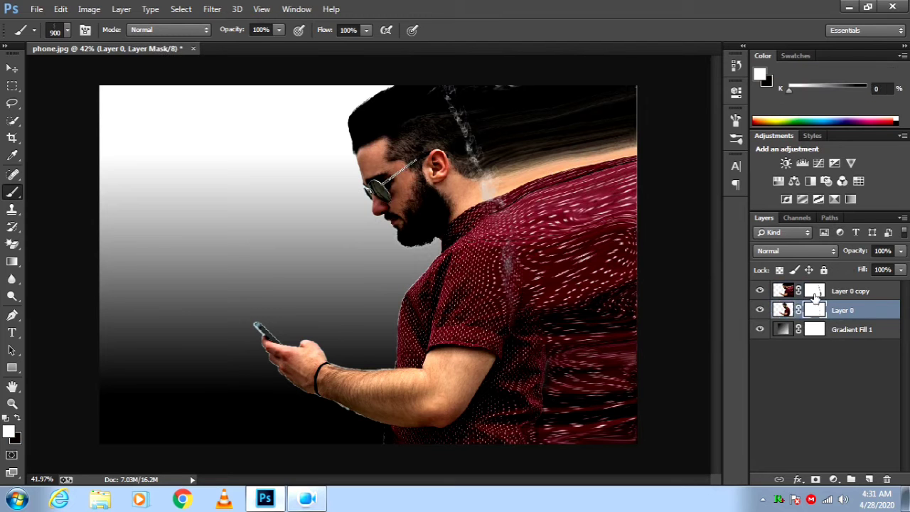
click(812, 295)
key(ctrl+i)
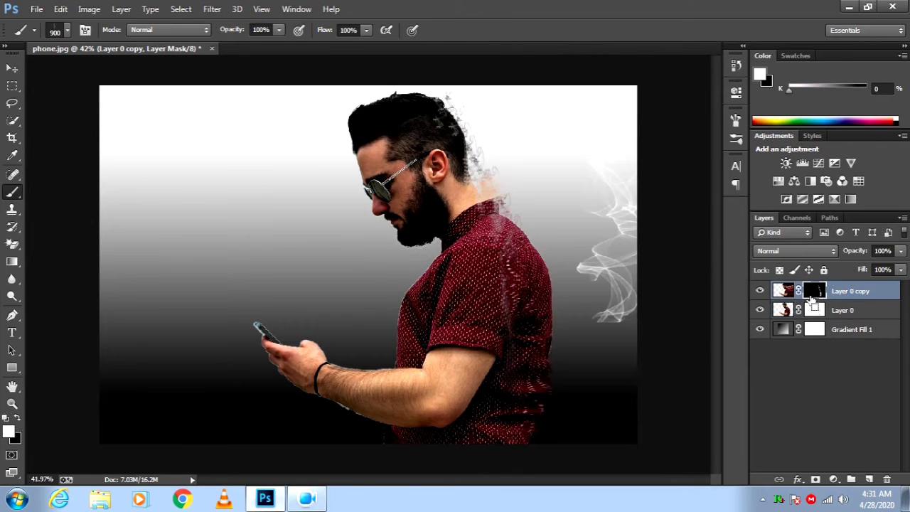
click(60, 10)
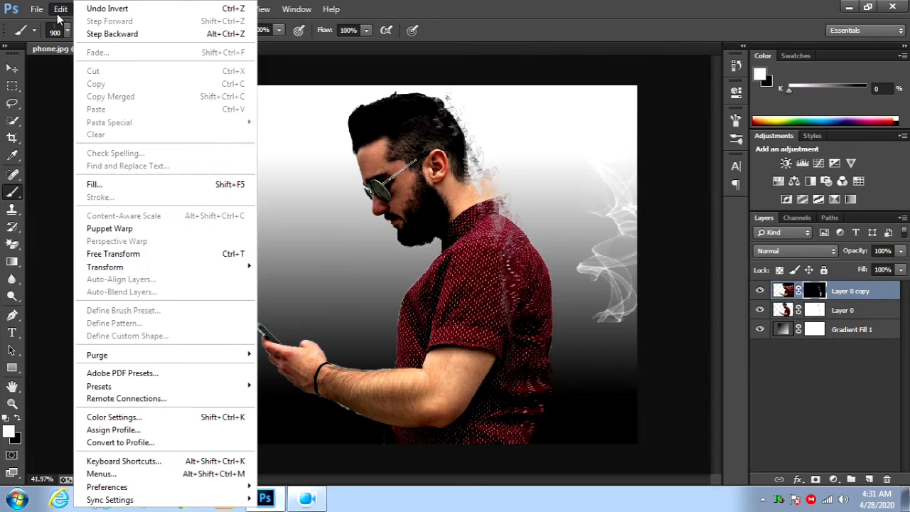
click(97, 36)
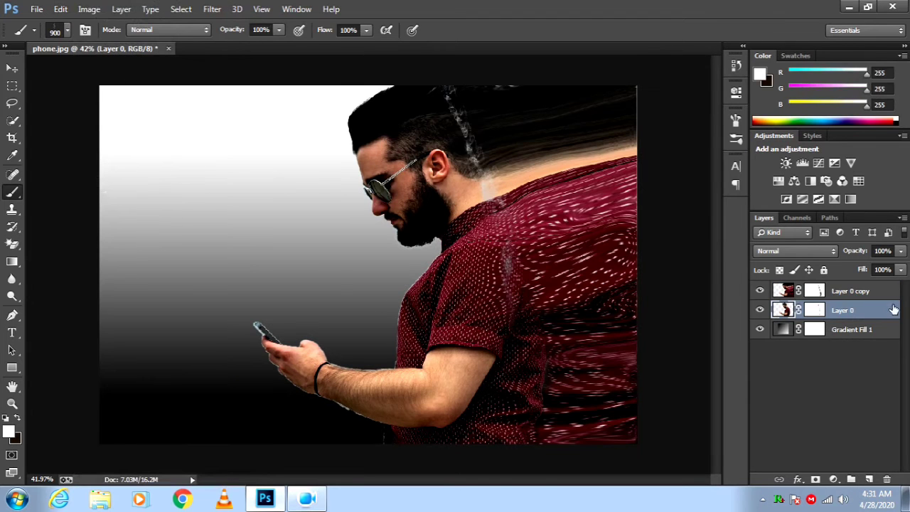
- Try inverting the image on Layer 0 copy, and undo the colour inversion
key(ctrl+i)
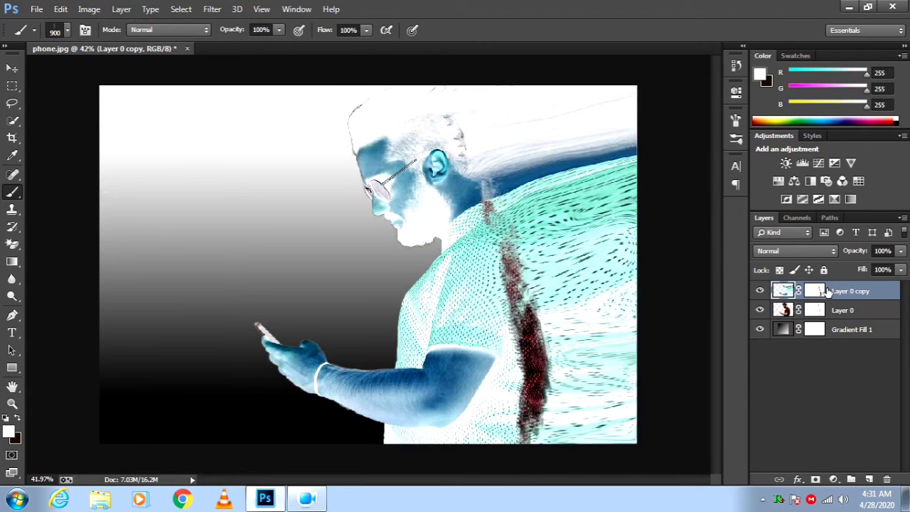
click(61, 9)
click(102, 36)
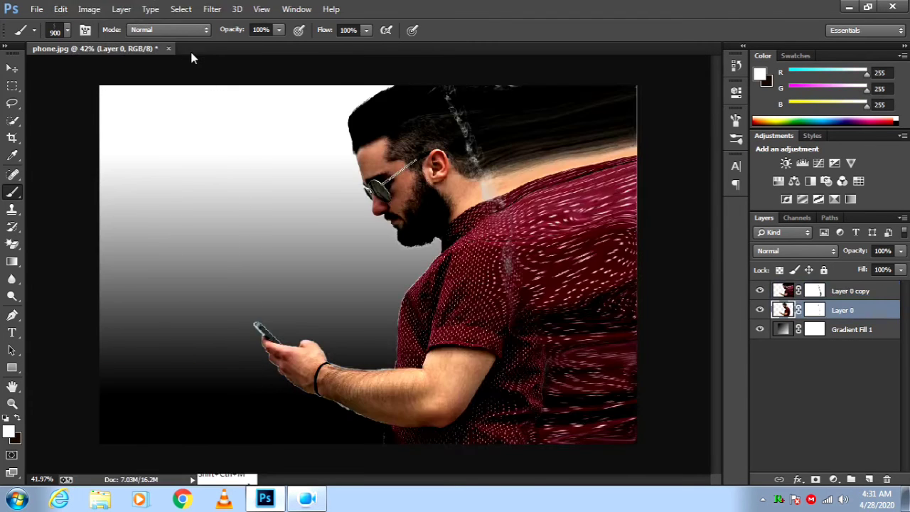
- Invert Layer 0 copy's mask as a trial, and undo back past the stray white smoke stamp behind the man
click(815, 291)
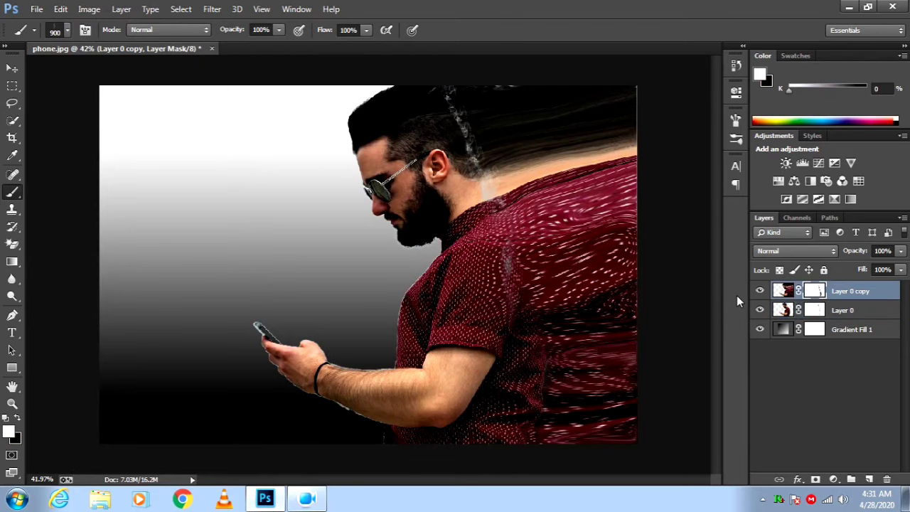
key(ctrl+i)
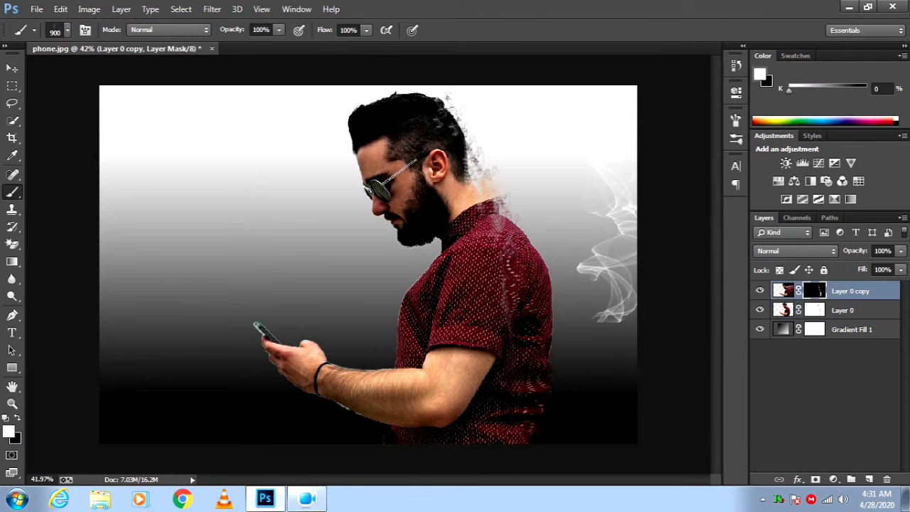
click(61, 9)
click(112, 35)
click(61, 10)
click(60, 8)
click(58, 8)
click(93, 34)
click(61, 10)
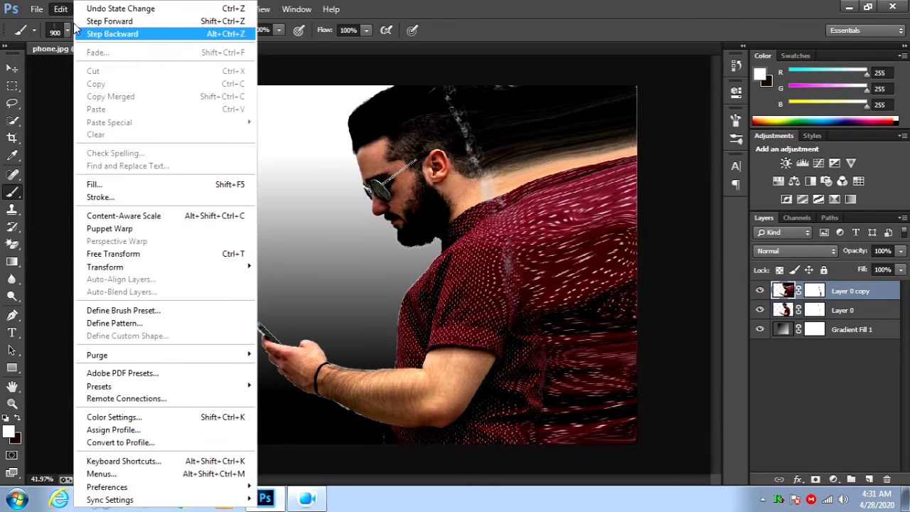
click(83, 33)
click(57, 9)
click(93, 35)
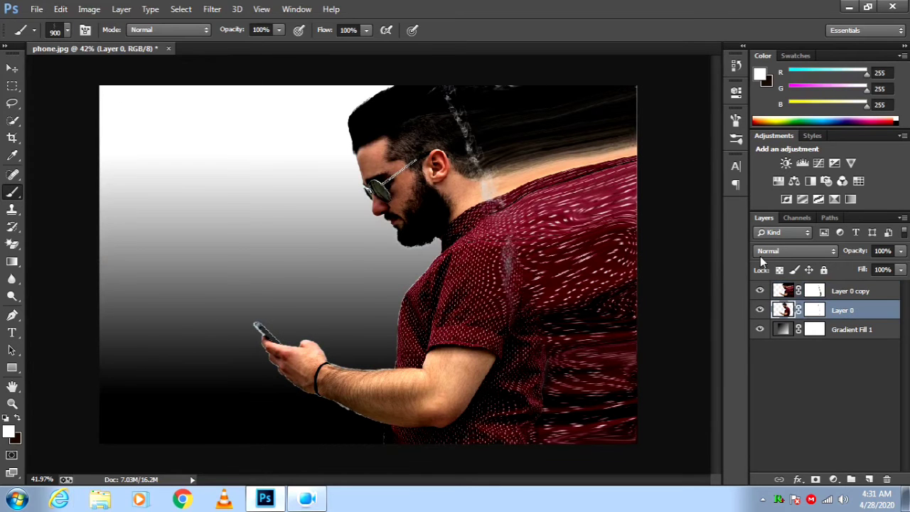
- Invert Layer 0 copy's layer mask to hide the smeared duplicate
click(807, 293)
key(ctrl+i)
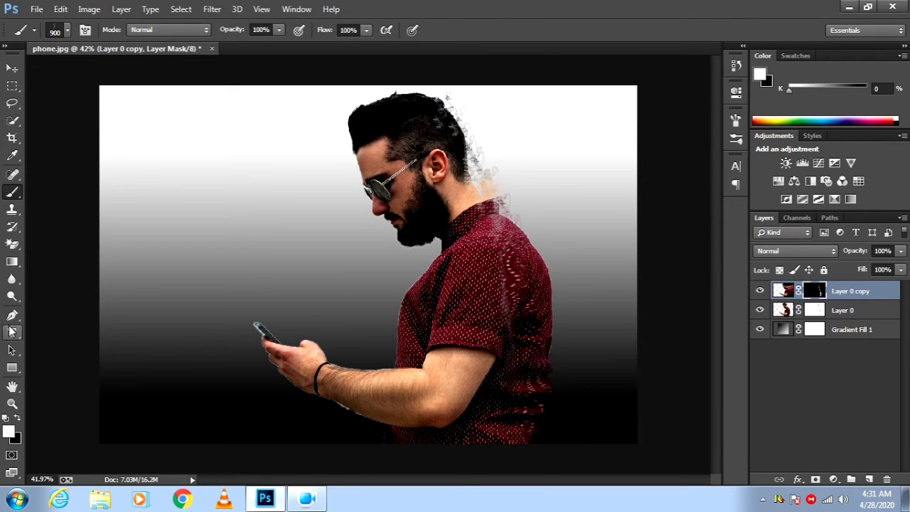
- Try painting white with the 900 px smoke brush behind the man's head, back and shirt on Layer 0 copy's mask
click(17, 419)
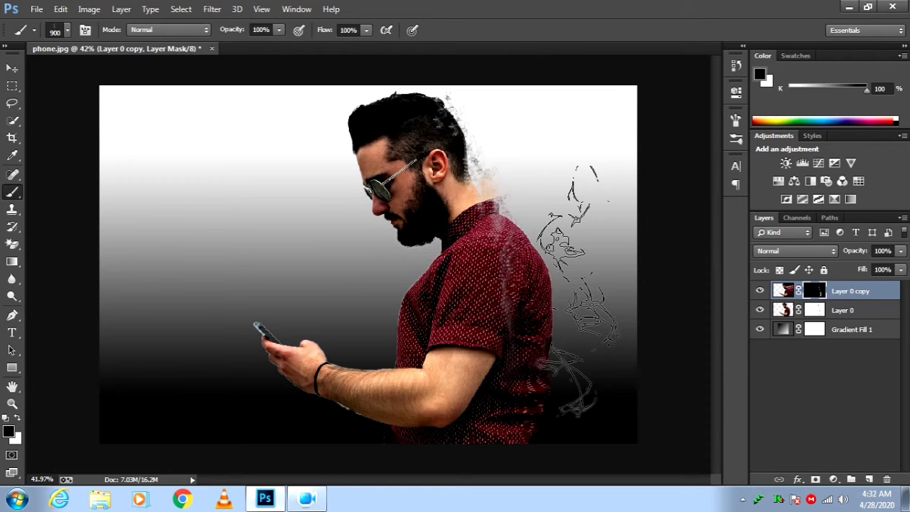
click(12, 403)
click(18, 419)
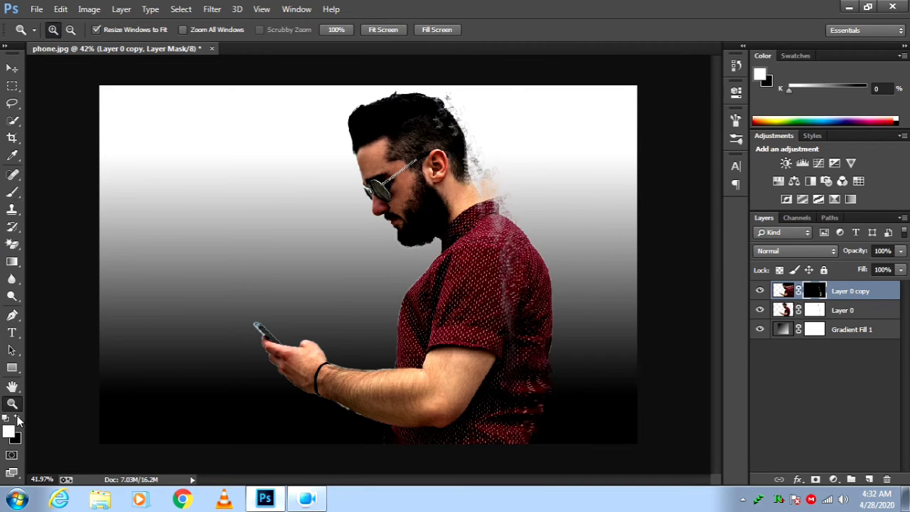
click(12, 193)
drag(509, 225, 569, 224)
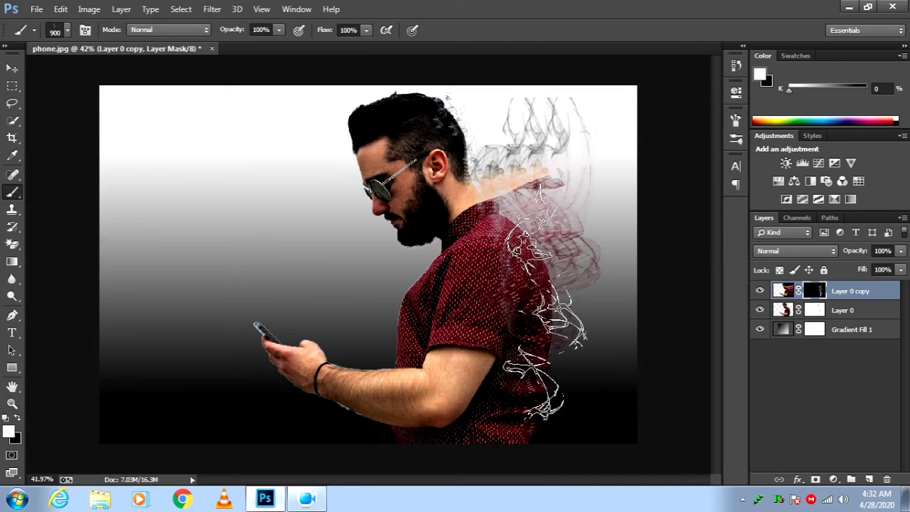
drag(560, 324, 573, 337)
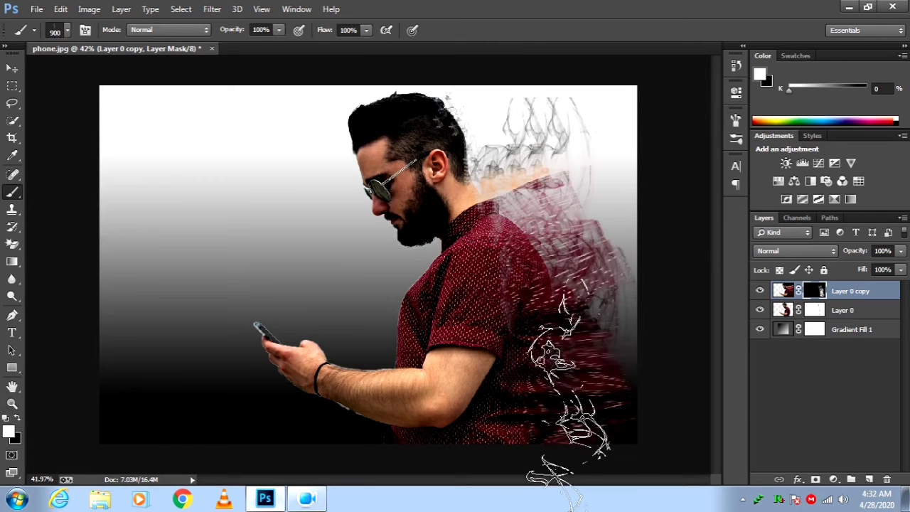
mouse_move(496, 182)
mouse_down()
mouse_move(522, 160)
mouse_move(475, 153)
mouse_move(533, 170)
mouse_up()
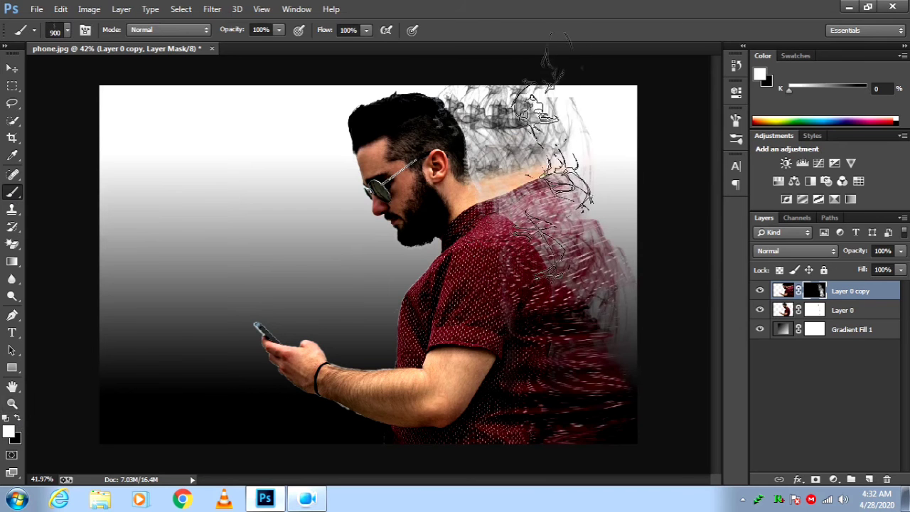
scroll(476, 259, down, 1)
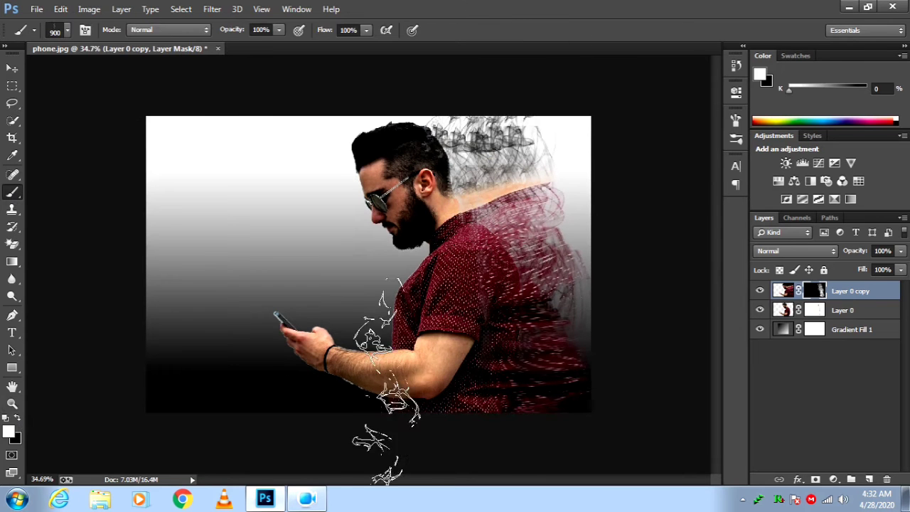
scroll(369, 366, down, 1)
scroll(391, 337, up, 1)
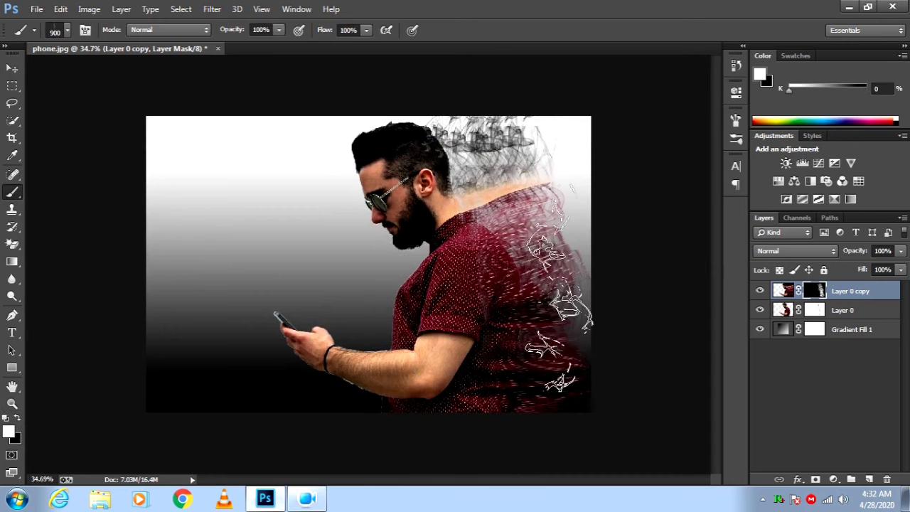
click(772, 311)
double_click(773, 311)
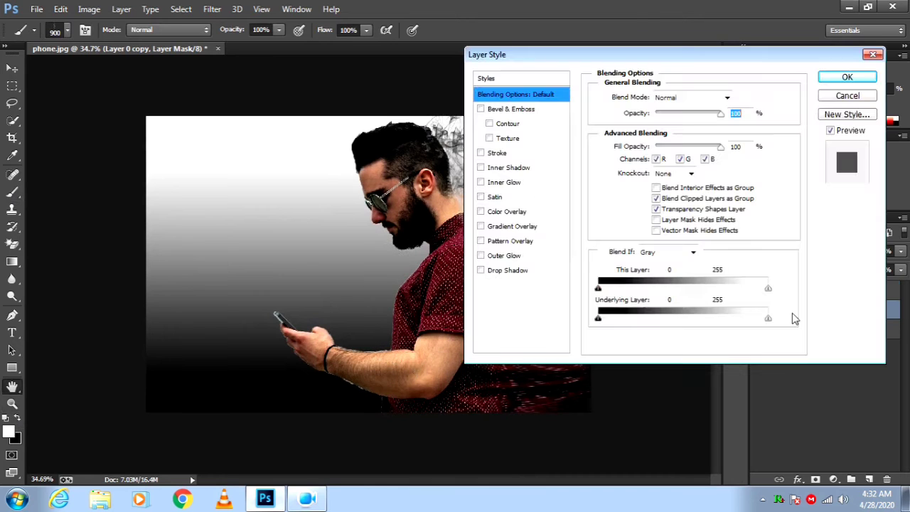
click(837, 95)
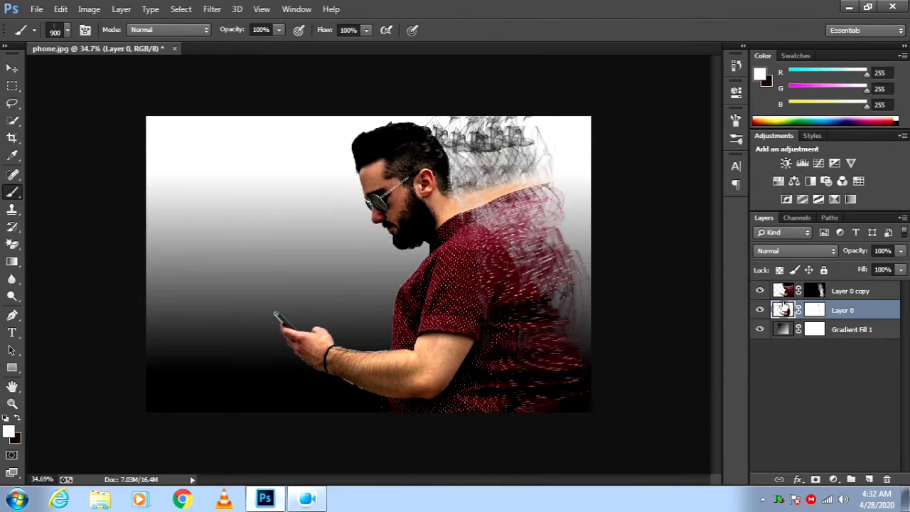
- Hide and show Layer 0 to examine the painted smoke on Layer 0 copy by itself
click(814, 310)
click(759, 311)
click(759, 311)
click(759, 310)
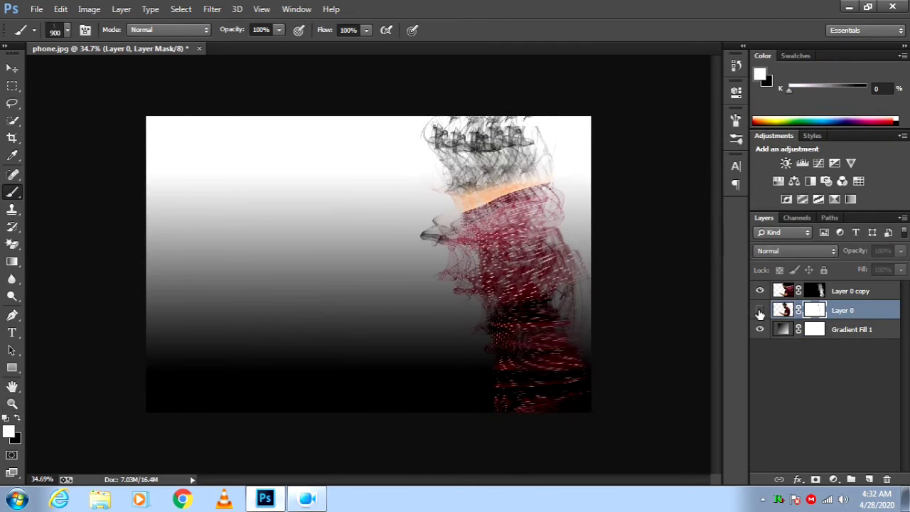
click(759, 311)
click(818, 291)
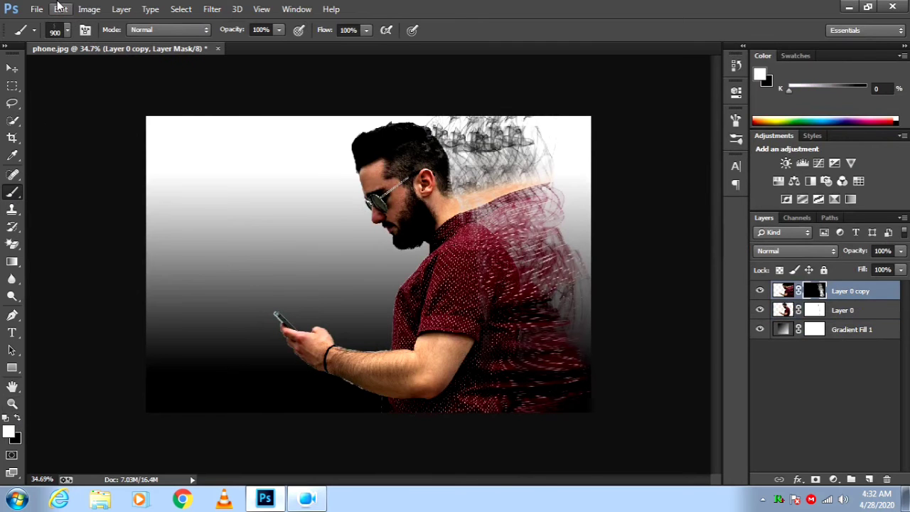
- Undo all the white smoke brush strokes on Layer 0 copy's mask
click(60, 8)
click(93, 33)
click(60, 9)
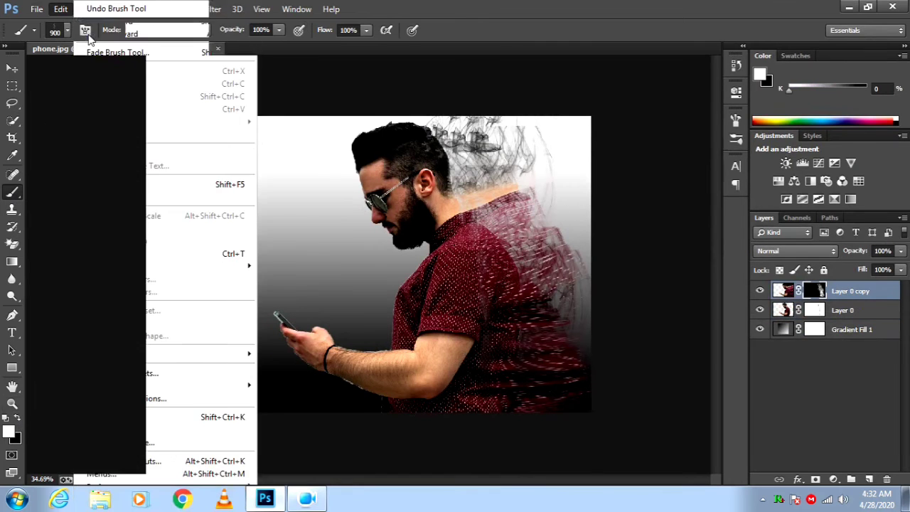
click(91, 34)
click(60, 8)
click(91, 34)
click(61, 8)
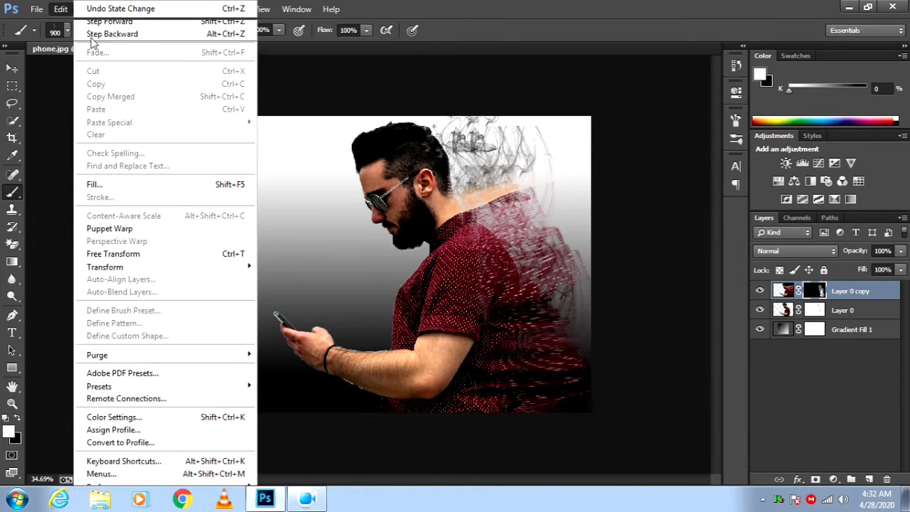
click(91, 34)
click(60, 9)
click(91, 34)
click(61, 8)
click(93, 34)
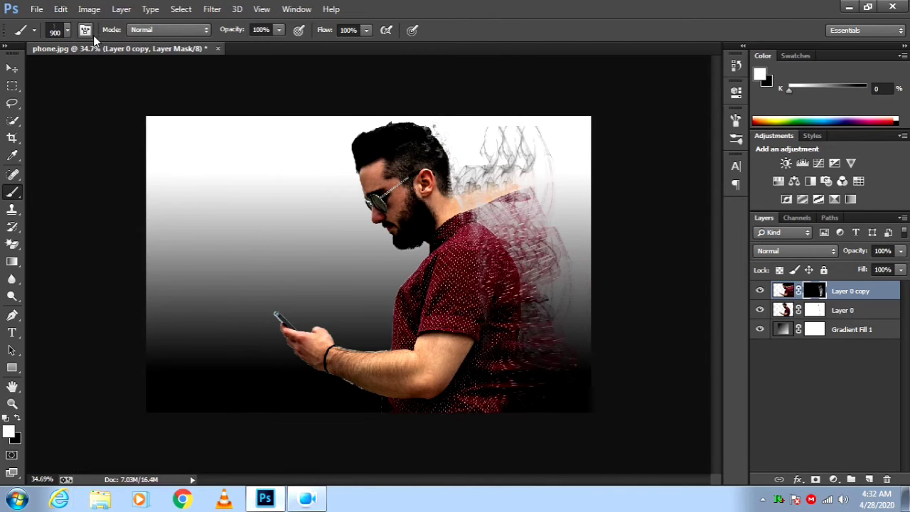
click(60, 9)
click(92, 34)
click(60, 8)
click(91, 34)
click(61, 8)
click(86, 35)
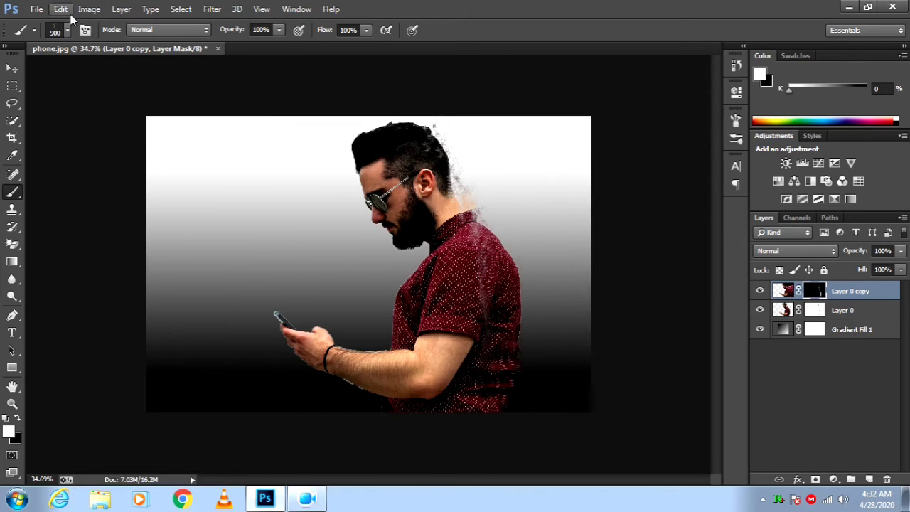
click(816, 313)
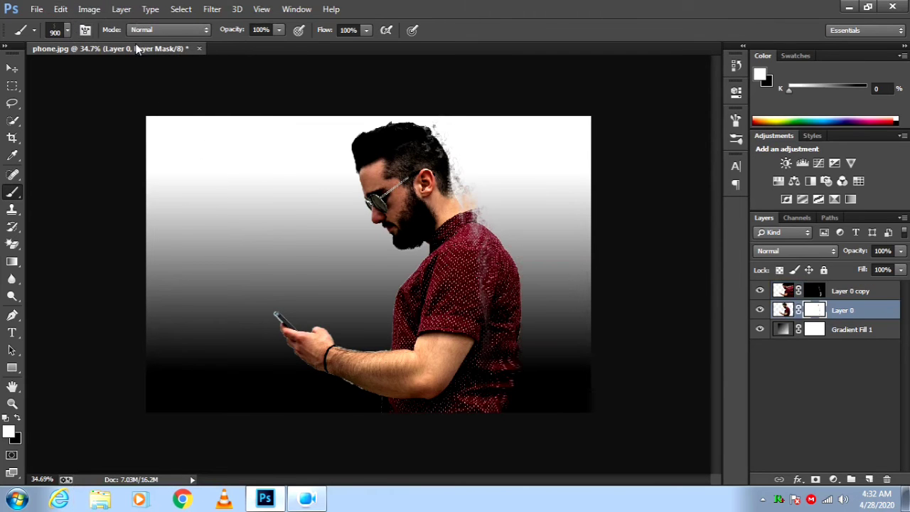
click(60, 8)
click(93, 18)
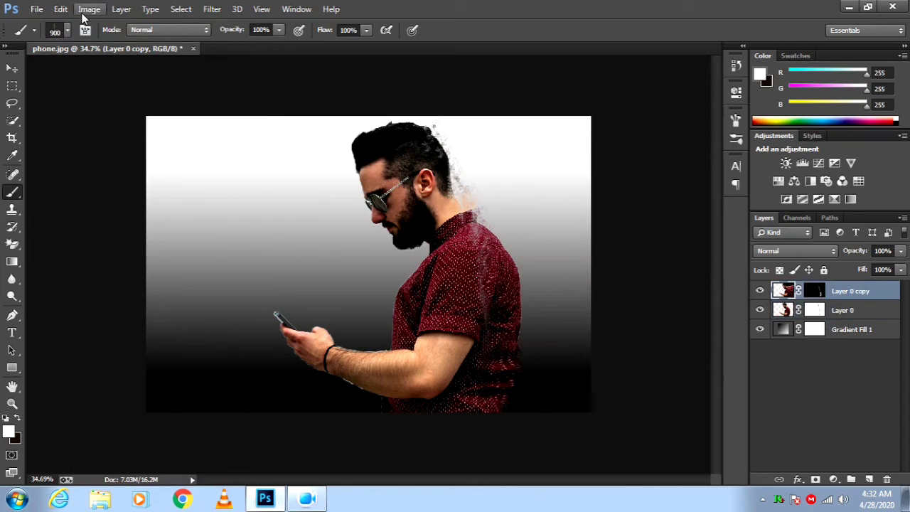
click(815, 312)
click(61, 9)
click(92, 32)
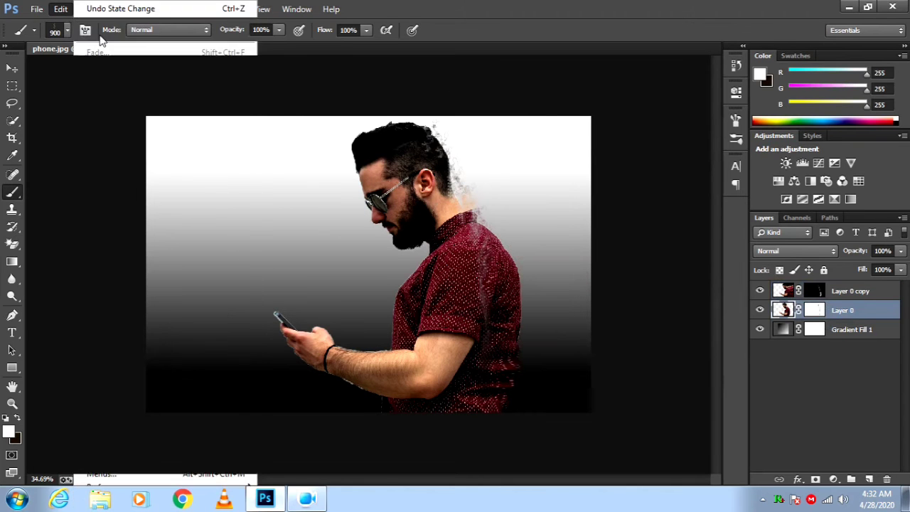
- Target Layer 0's mask and choose a soft round brush with 900 px size and 0% hardness
click(810, 308)
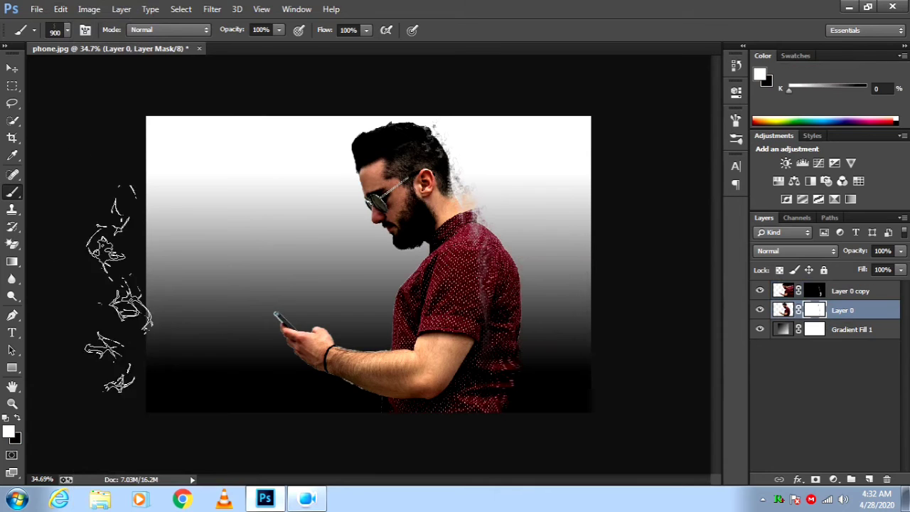
click(68, 29)
scroll(96, 152, up, 15)
click(113, 133)
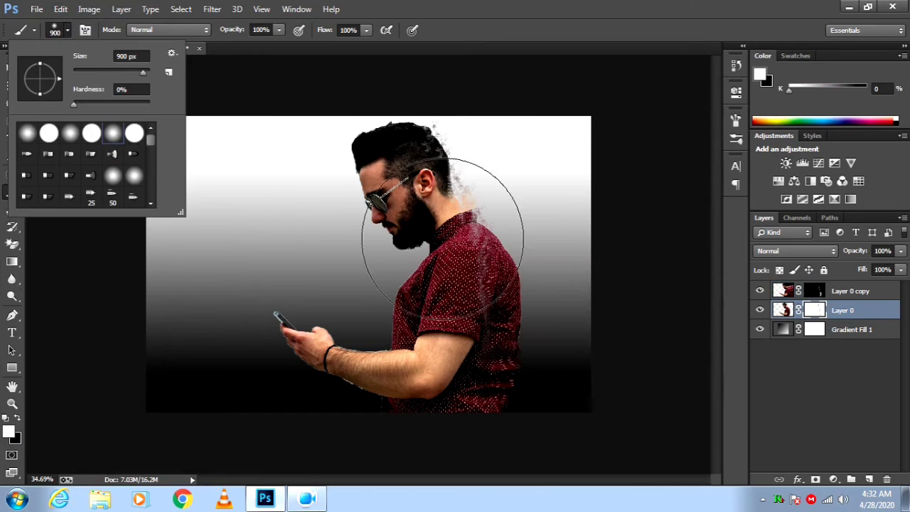
- Paint white with the soft 900 px brush over the man's head, neck and shirt back on Layer 0's mask
mouse_move(448, 244)
mouse_down()
mouse_move(484, 348)
mouse_move(481, 301)
mouse_move(430, 162)
mouse_up()
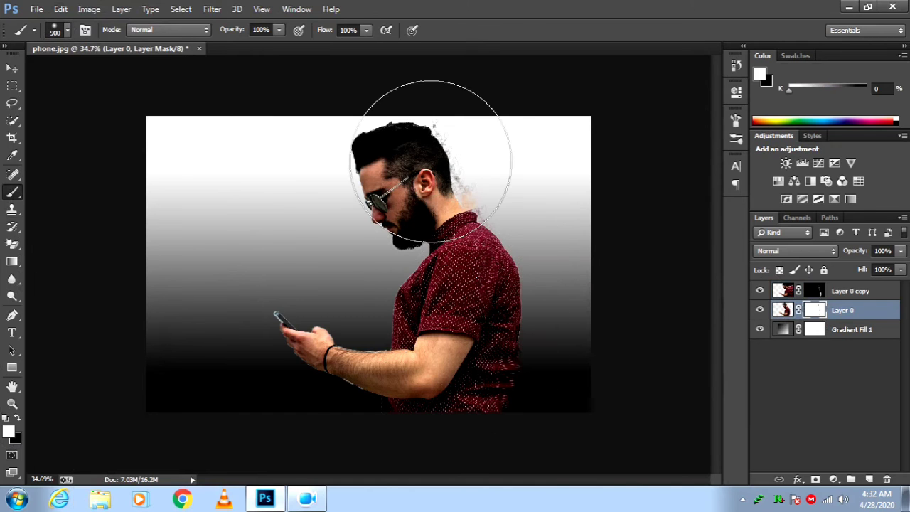
- Choose a 2500 px smoke brush for Layer 0 copy's mask and rotate its tip so the smoke trails sideways
click(818, 293)
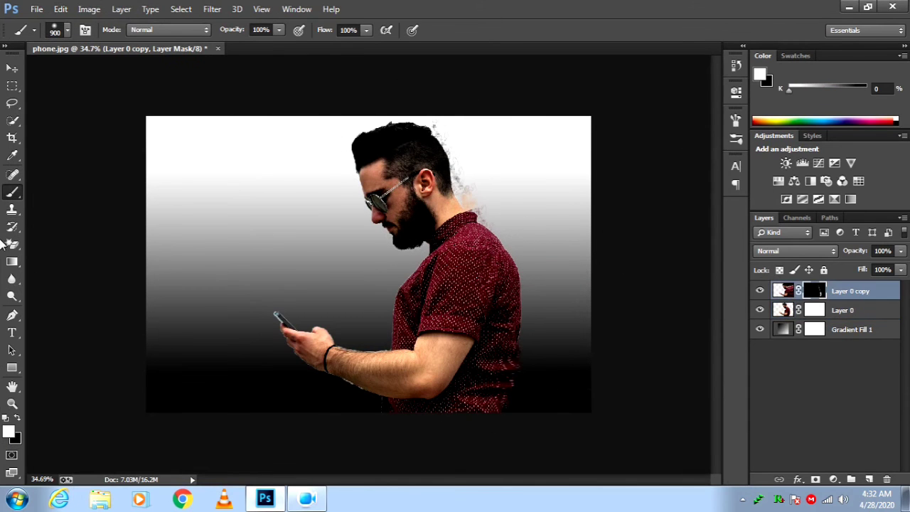
click(55, 32)
drag(150, 146, 145, 197)
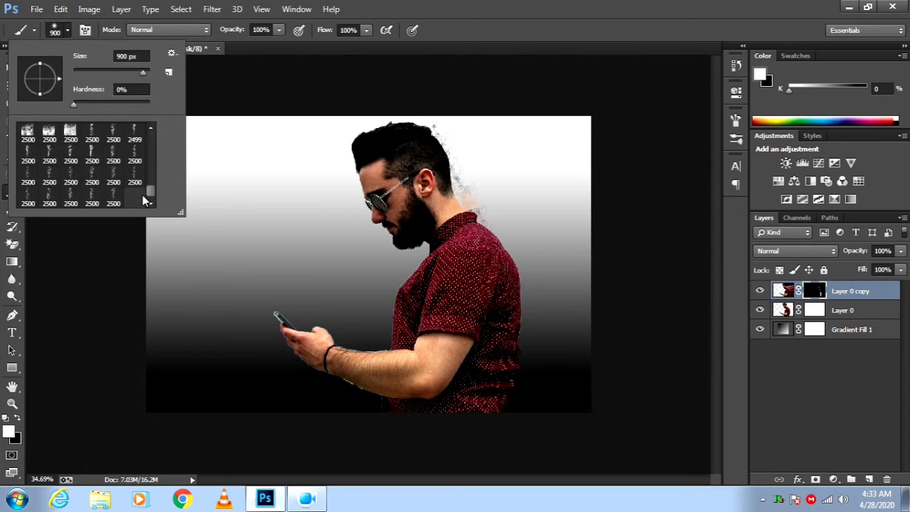
click(110, 178)
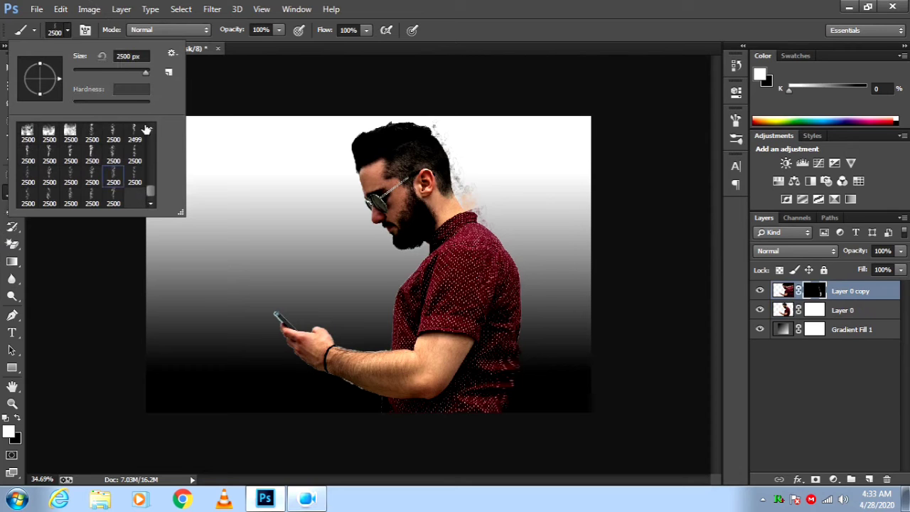
scroll(157, 78, up, 2)
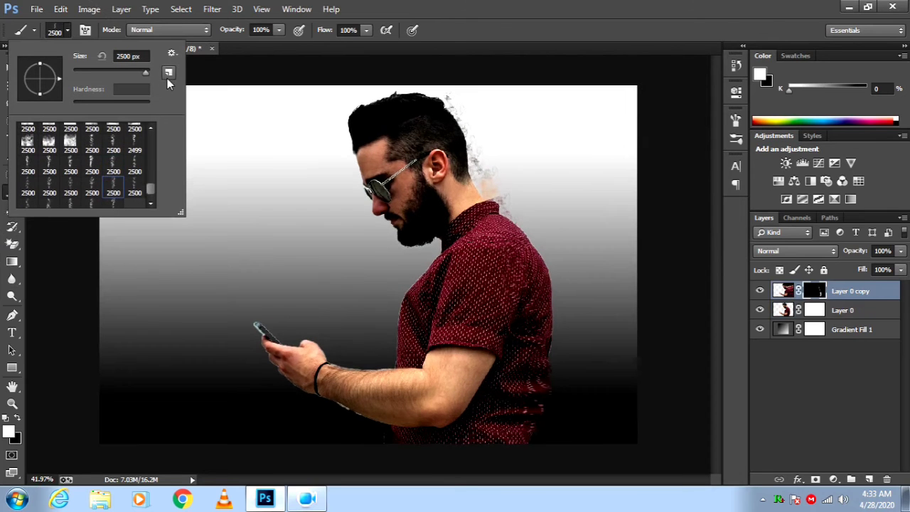
click(170, 56)
click(170, 56)
scroll(105, 183, up, 3)
scroll(56, 75, up, 2)
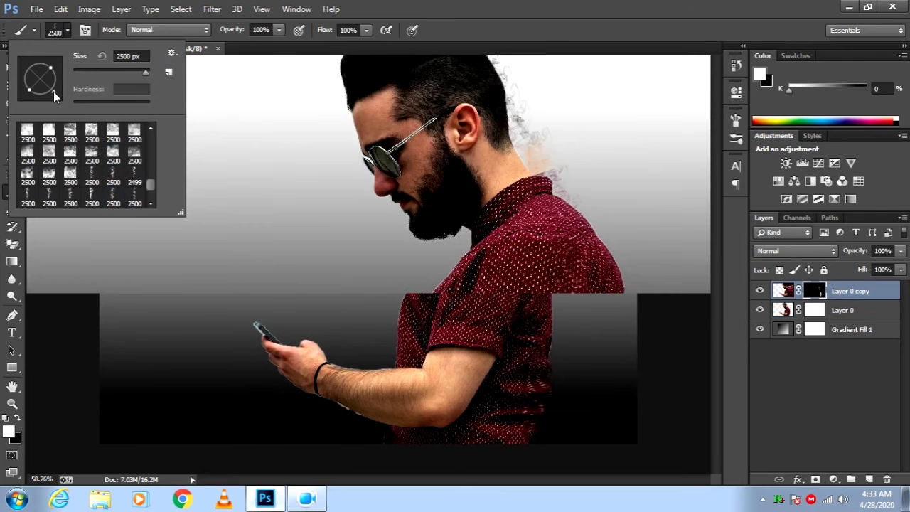
key(ctrl+minus)
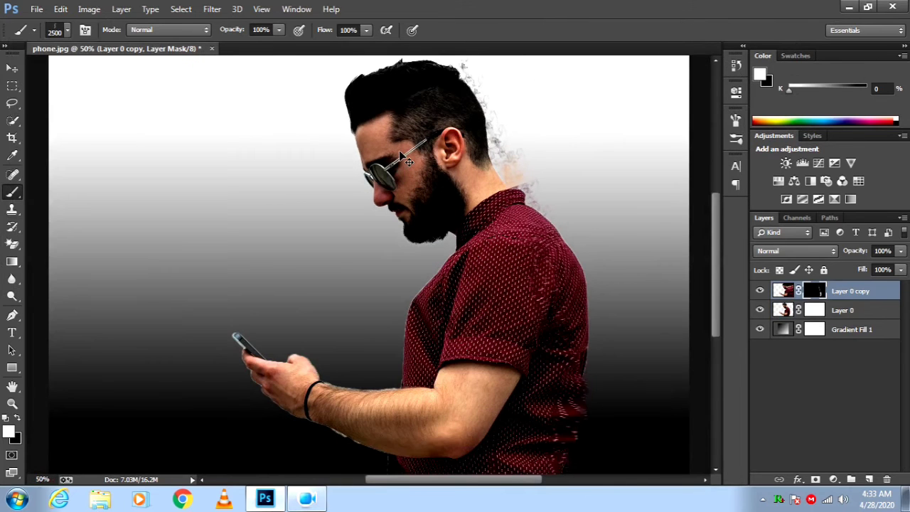
key(ctrl+minus)
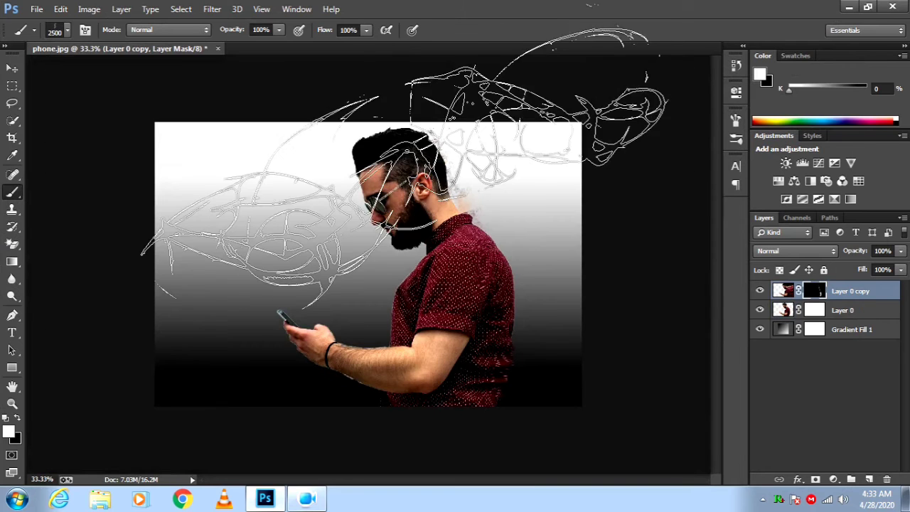
- Reduce the smoke brush to 1000 px, lower its opacity to 75% and keep white as the painting colour
key(bracketleft)
key(bracketleft)
key(bracketleft)
key(bracketleft)
key(bracketleft)
key(bracketleft)
key(bracketleft)
key(bracketleft)
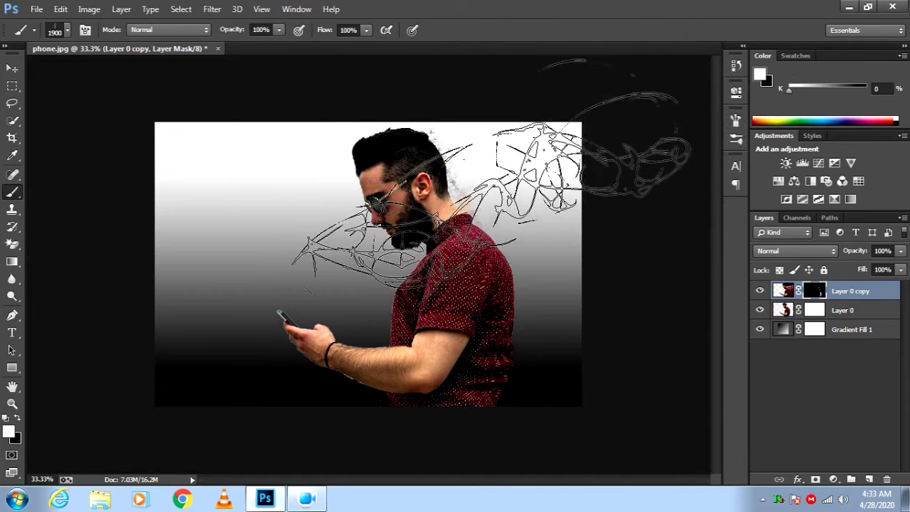
key(bracketleft)
key(bracketleft)
key(bracketleft)
key(bracketleft)
key(bracketleft)
key(bracketleft)
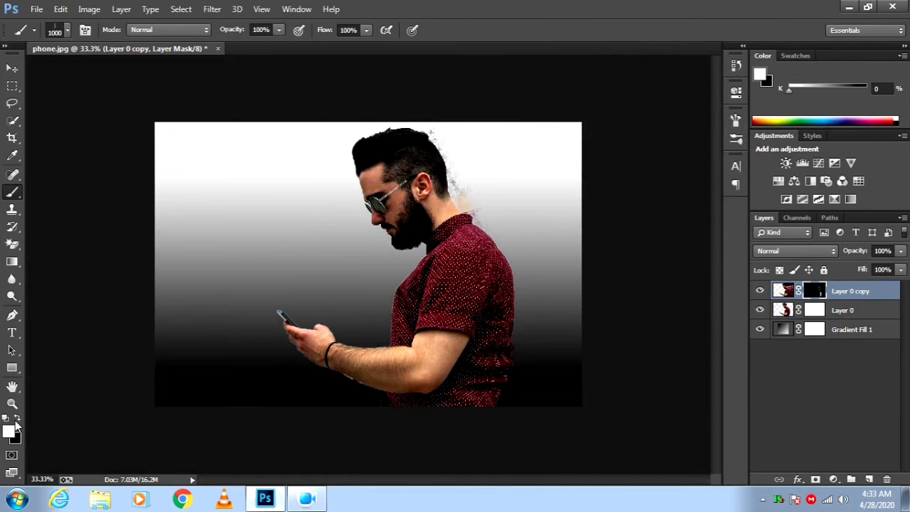
click(17, 418)
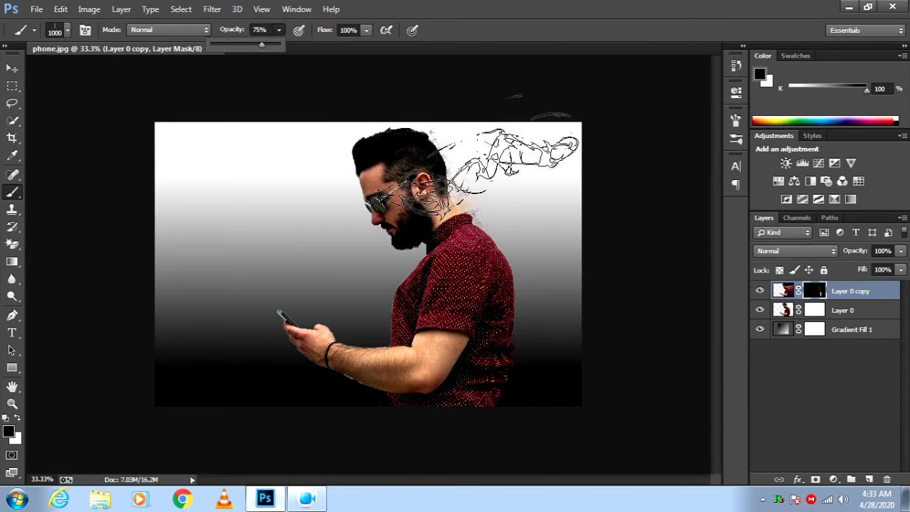
click(475, 157)
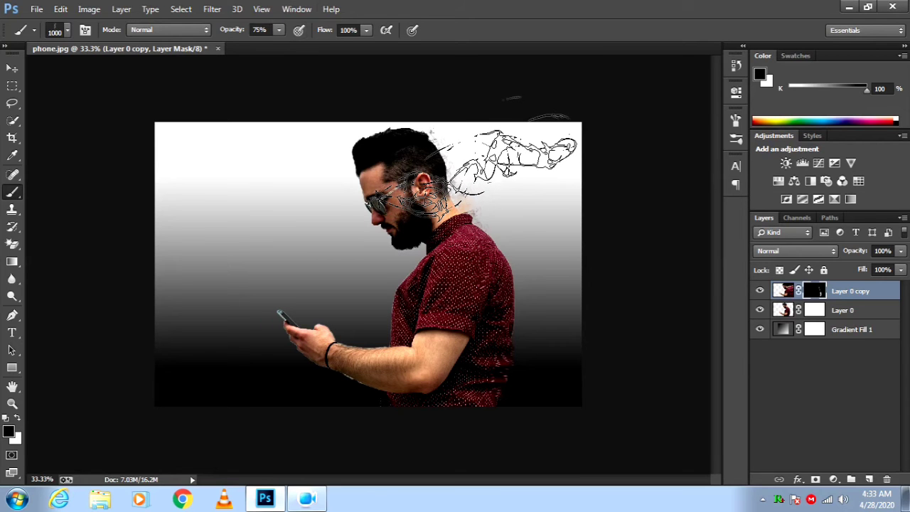
click(17, 418)
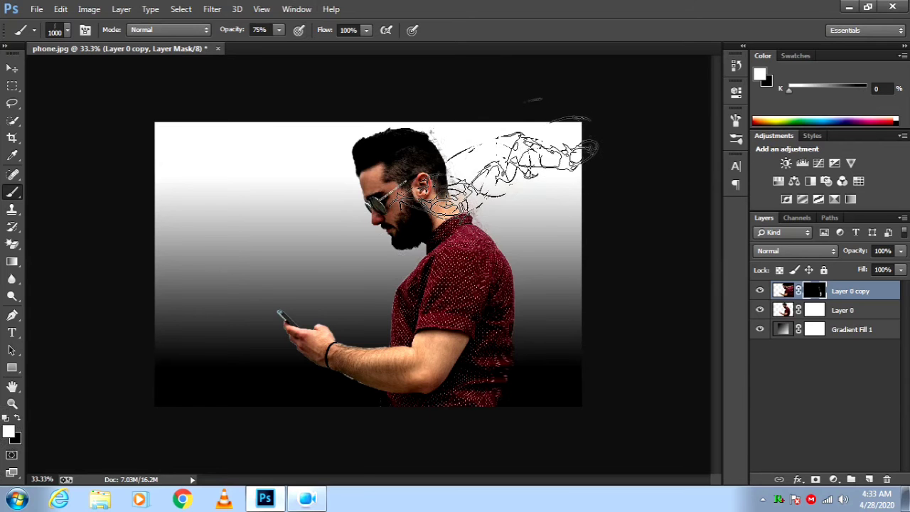
- Stamp white smoke behind the man's head, shoulder, back and lower shirt on Layer 0 copy's mask
click(510, 165)
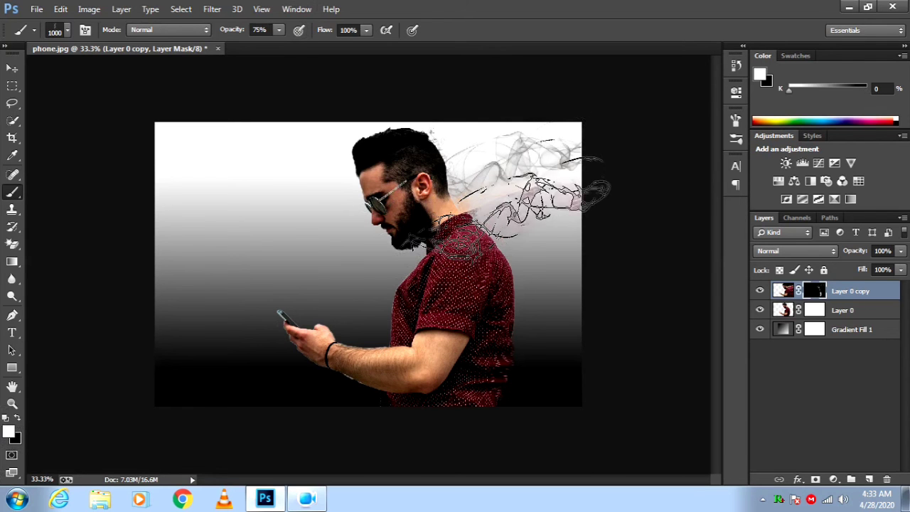
click(523, 230)
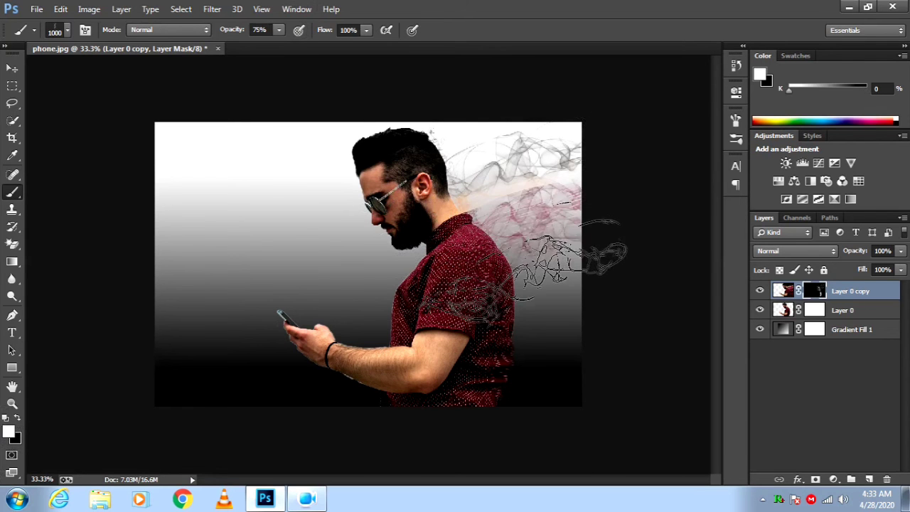
click(528, 275)
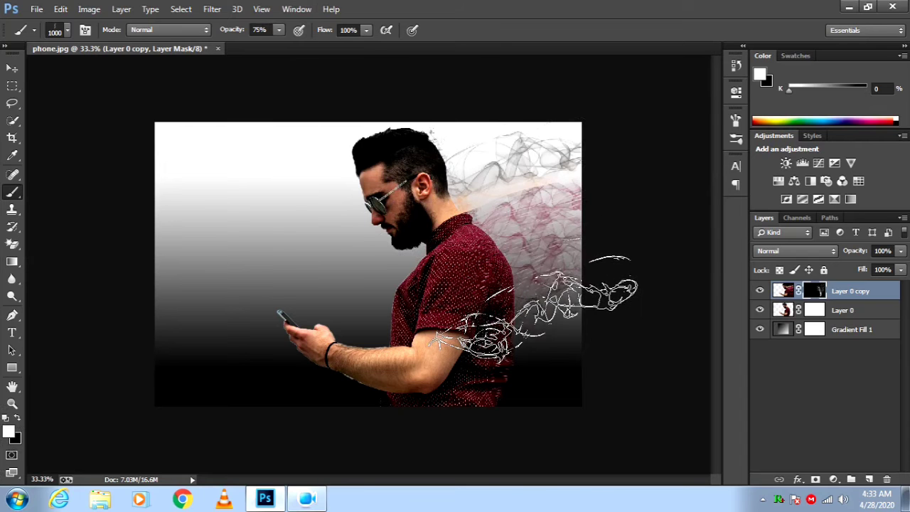
click(541, 345)
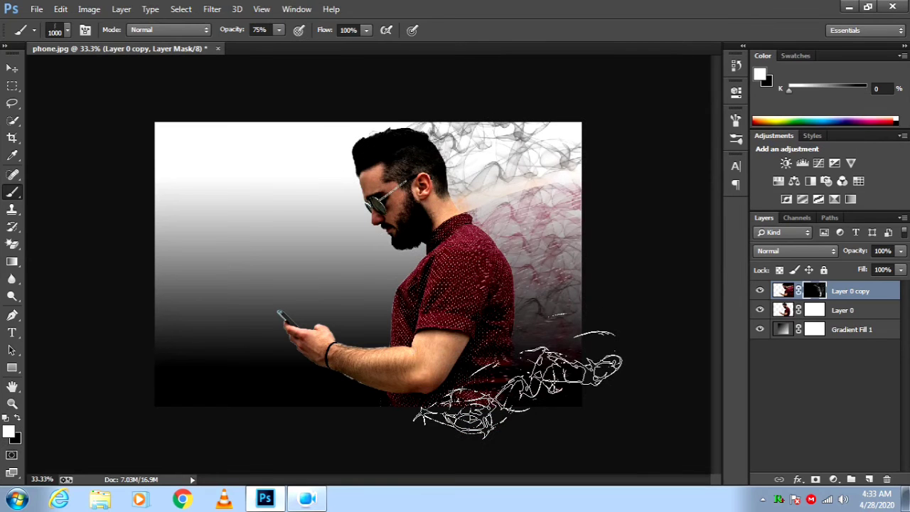
key(bracketleft)
click(484, 352)
- Paint finer white smoke along the shirt's back edge on Layer 0 copy's mask, using brush sizes between 200 and 400 px
key(bracketleft)
key(bracketleft)
key(bracketleft)
key(bracketleft)
key(bracketleft)
key(bracketleft)
key(bracketleft)
scroll(522, 359, up, 5)
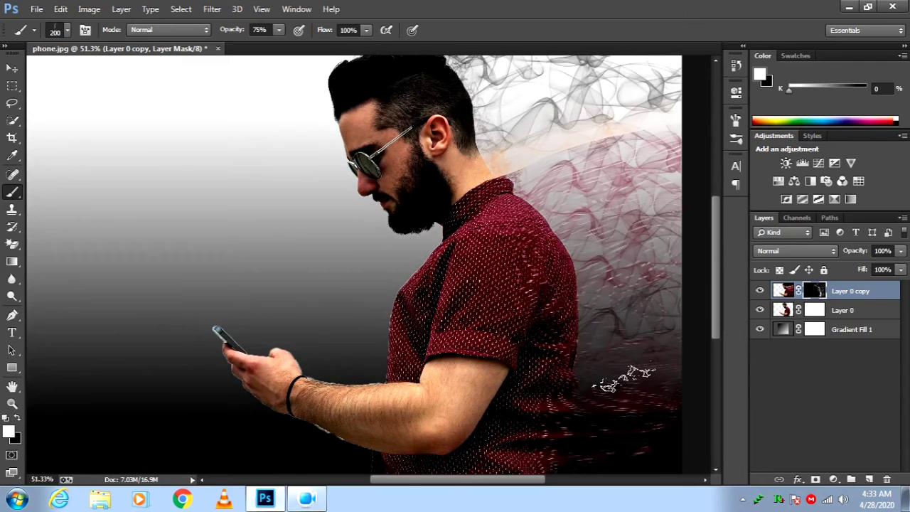
key(bracketright)
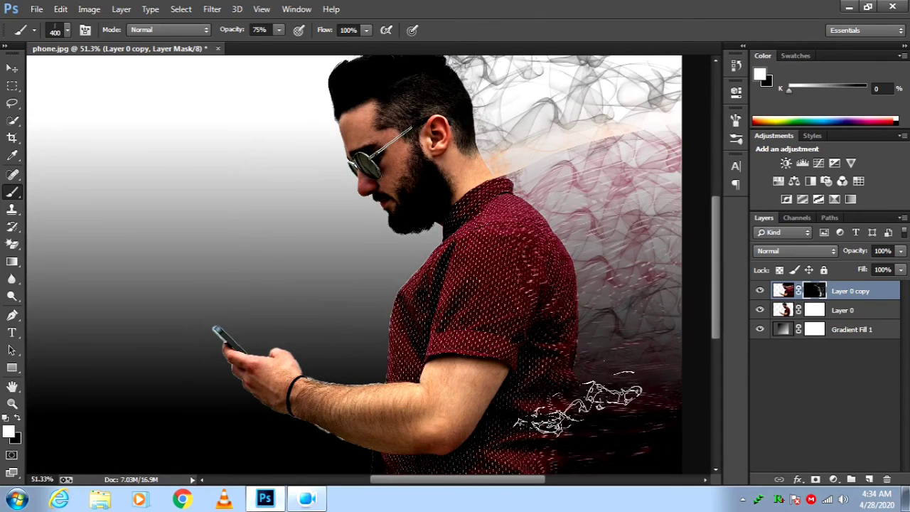
key(bracketleft)
key(bracketleft)
scroll(569, 374, up, 4)
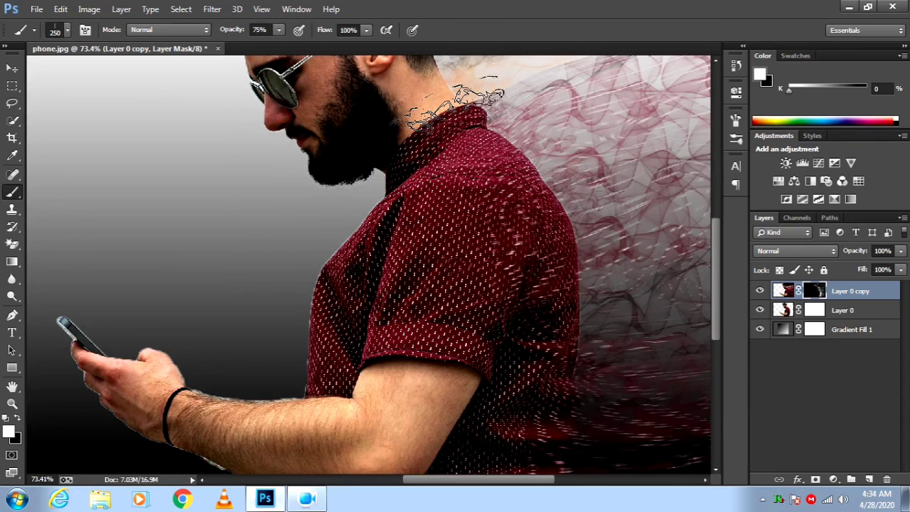
- Enlarge the smoke brush to 1000 px and add denser white smoke behind the head and back on Layer 0 copy's mask
scroll(448, 75, down, 3)
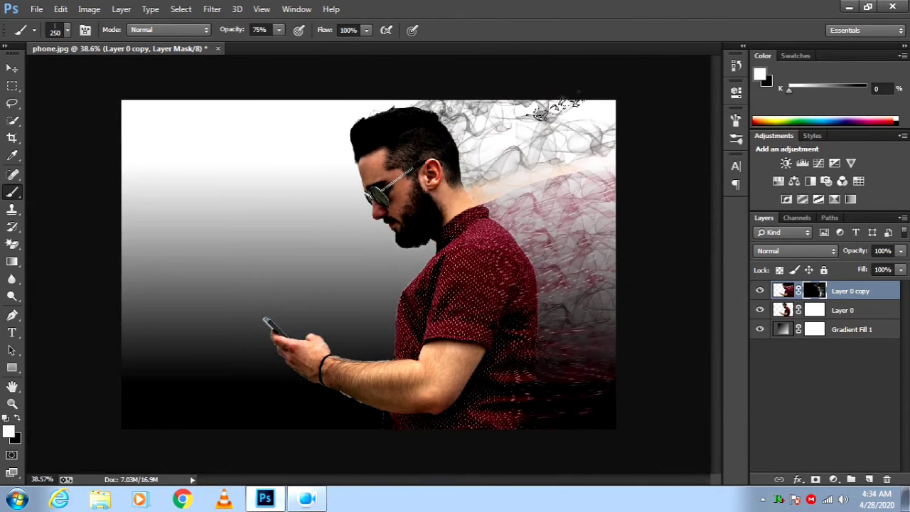
key(bracketright)
key(bracketright)
key(bracketright)
key(bracketright)
key(bracketright)
key(bracketright)
key(bracketright)
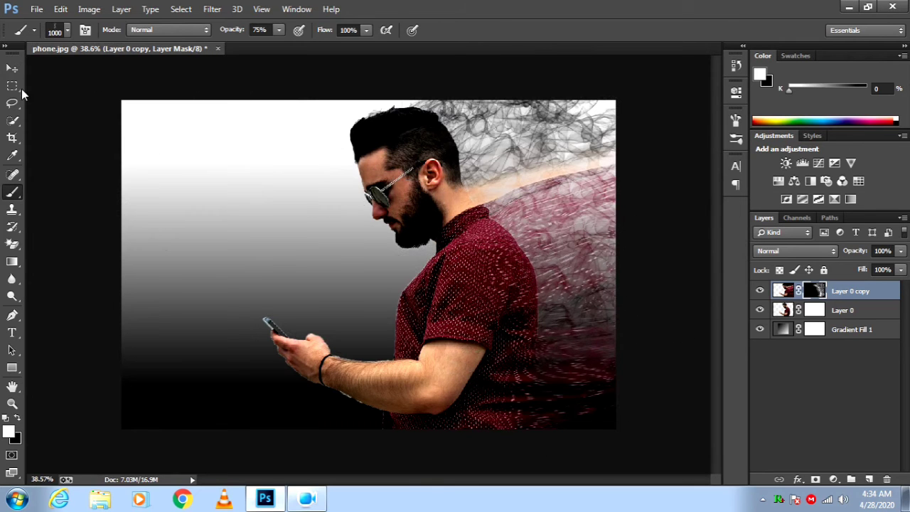
- Examine where the smoke meets the hair, neck and shirt, and target Layer 0
click(12, 68)
scroll(418, 173, down, 3)
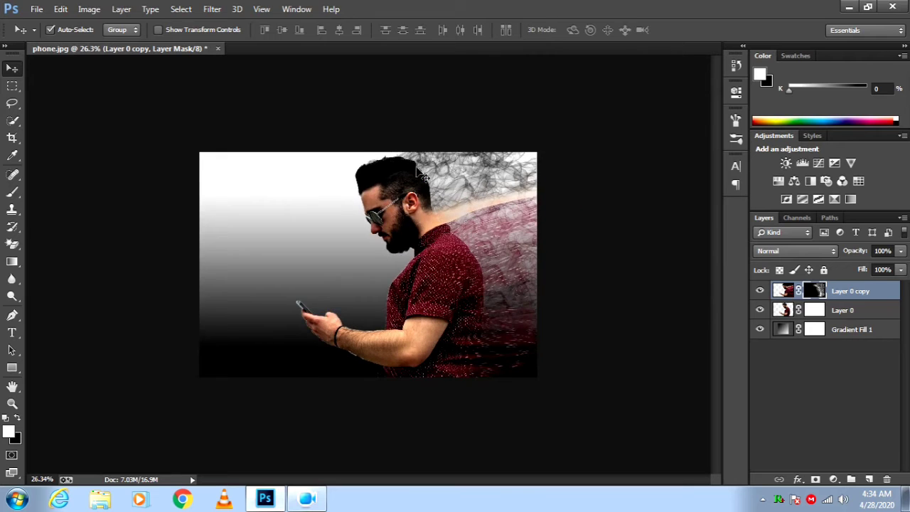
scroll(418, 174, up, 2)
scroll(420, 173, up, 10)
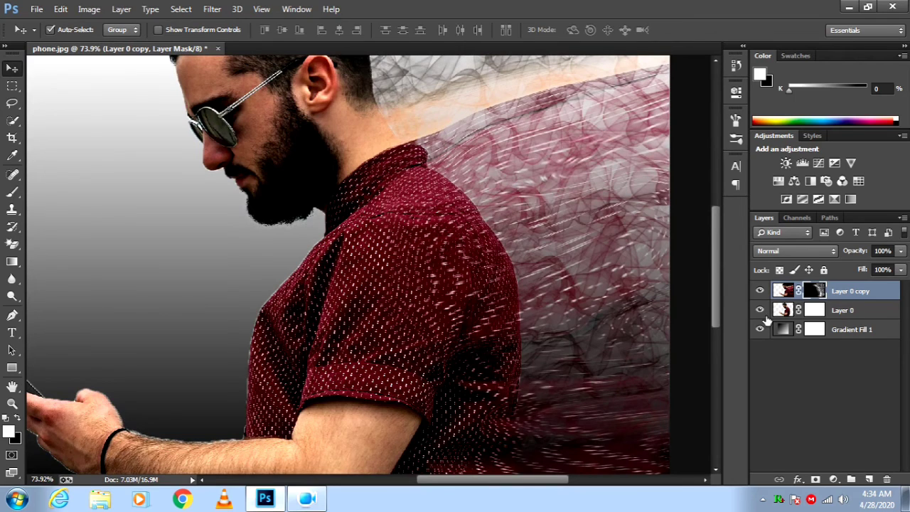
click(782, 317)
scroll(426, 118, up, 3)
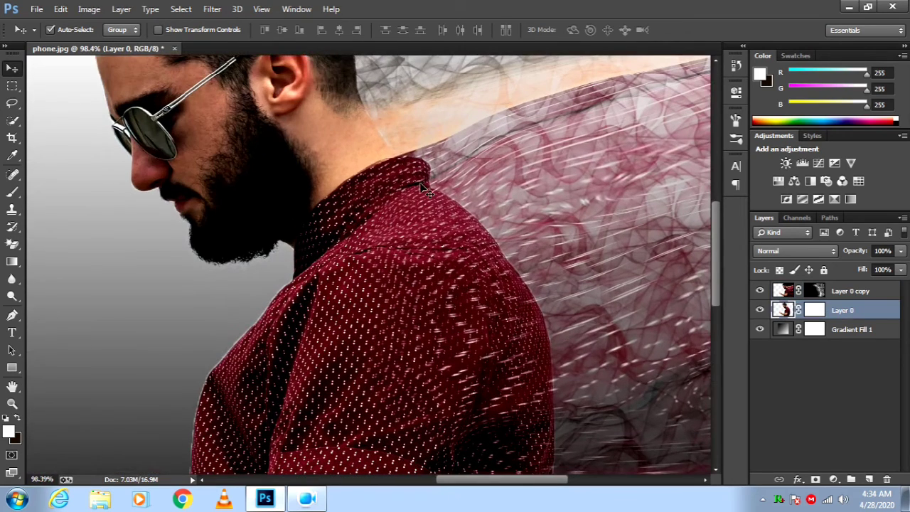
scroll(498, 242, down, 8)
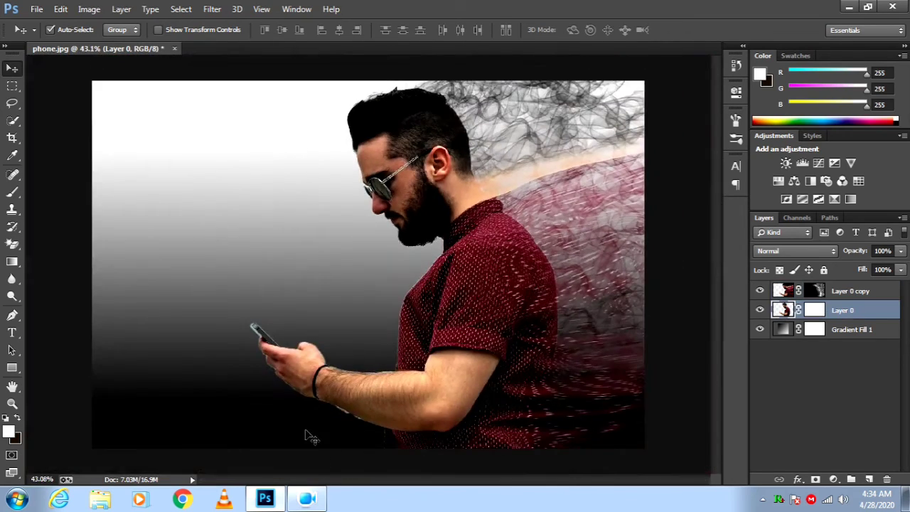
scroll(626, 173, down, 1)
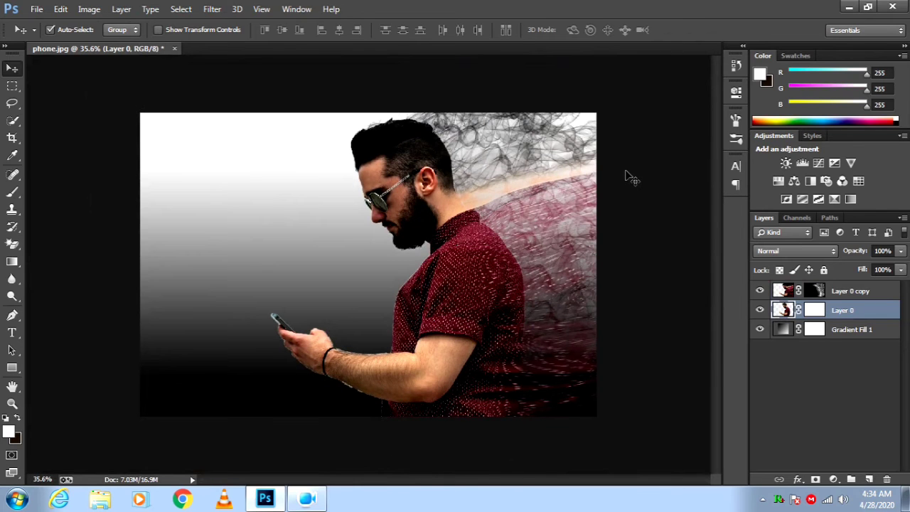
scroll(509, 194, up, 1)
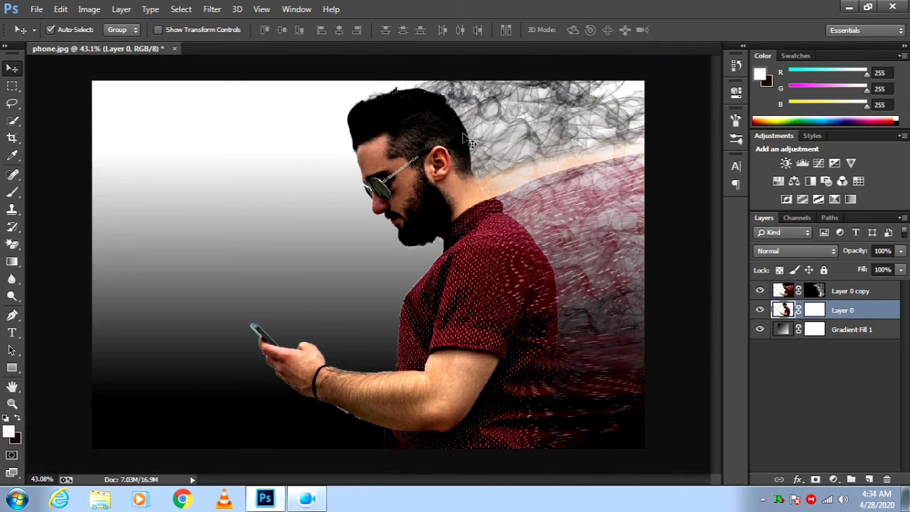
- Apply Layer 0's existing layer mask and add a new white mask to the layer
right_click(818, 319)
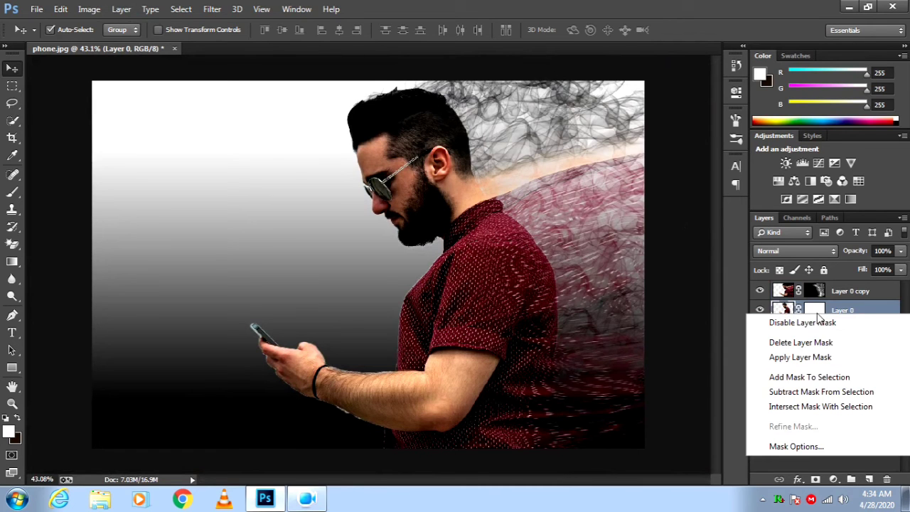
click(809, 360)
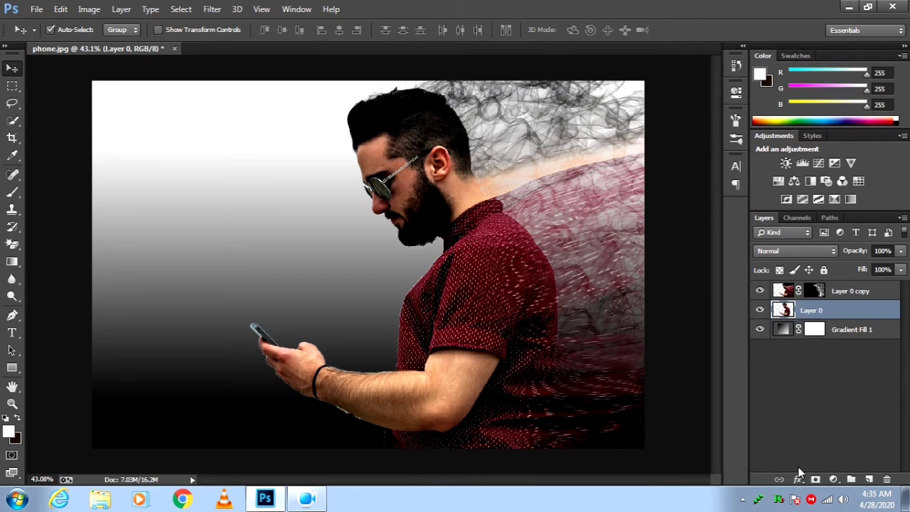
click(815, 480)
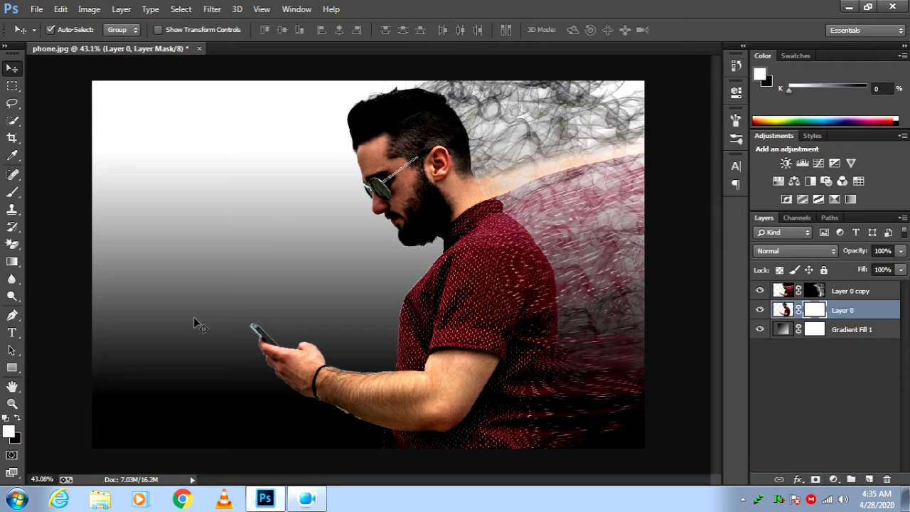
- Stamp black smoke with the brush at 300 px over the back of the man's hair on Layer 0's new mask
click(14, 194)
click(81, 189)
key(bracketleft)
key(bracketleft)
key(bracketleft)
key(bracketleft)
key(bracketleft)
key(bracketleft)
key(bracketleft)
key(bracketleft)
key(bracketleft)
key(bracketleft)
key(bracketleft)
key(bracketleft)
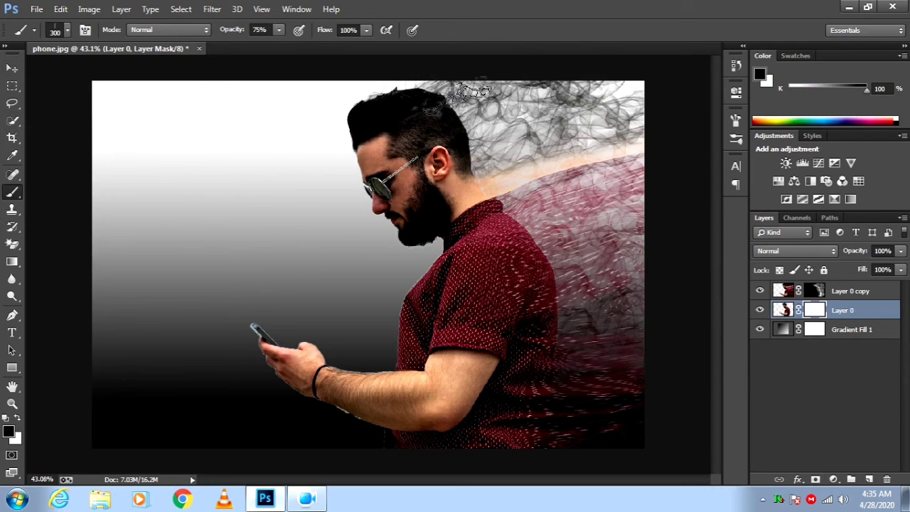
click(472, 110)
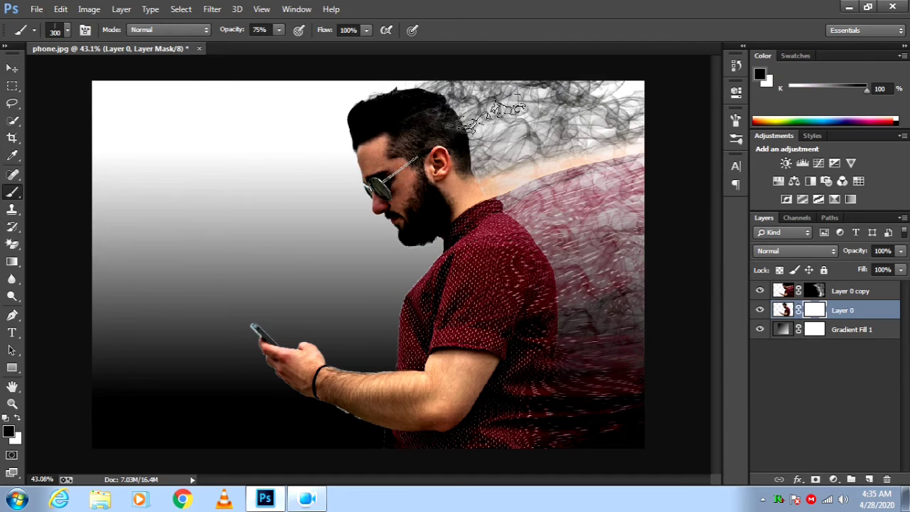
- Enlarge the smoke brush to 500 px and stamp black smoke behind the head and upper back on Layer 0's mask
key(bracketright)
key(bracketright)
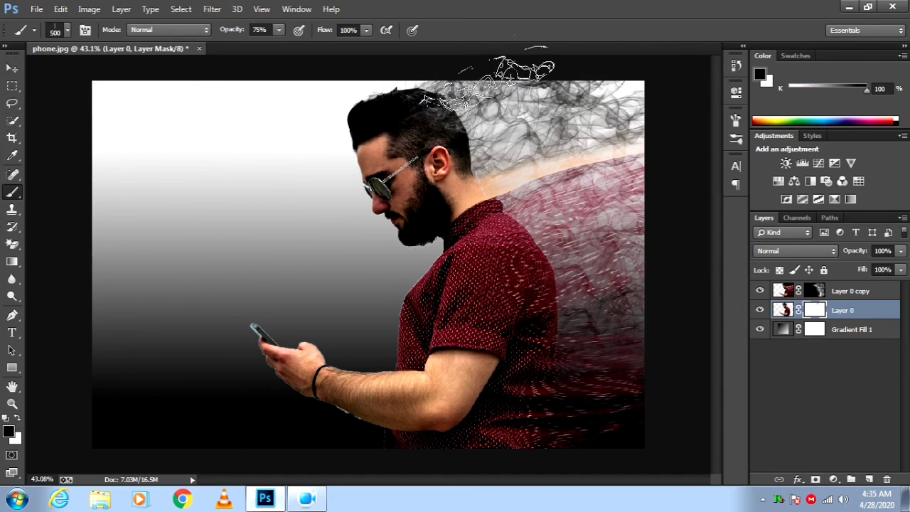
click(524, 144)
click(569, 224)
- Reduce the brush to 250 px and break up the back edge of the shirt with finer black smoke on Layer 0's mask
scroll(587, 243, up, 4)
key(bracketleft)
key(bracketleft)
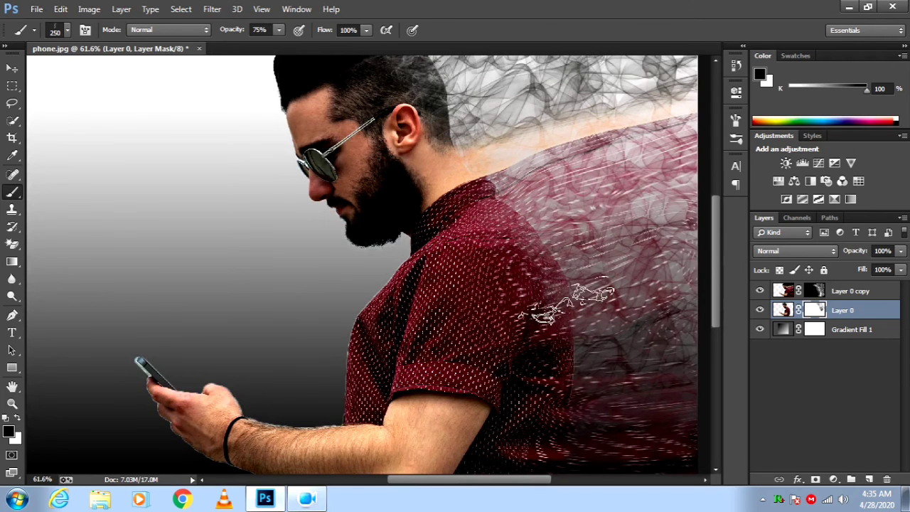
scroll(491, 234, down, 3)
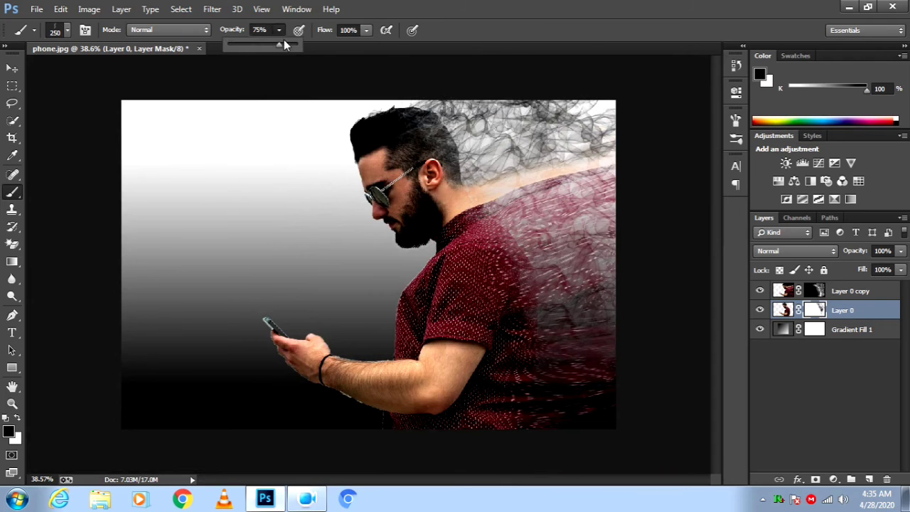
- Set the brush to 500 px and 100% opacity, and dissolve the shirt's back further with black smoke on Layer 0's mask
key(bracketright)
key(bracketright)
key(bracketright)
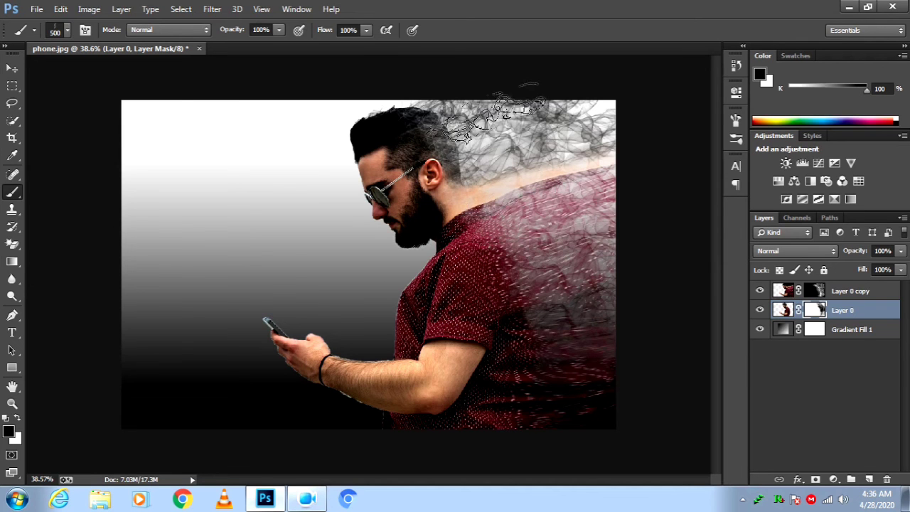
scroll(473, 146, down, 1)
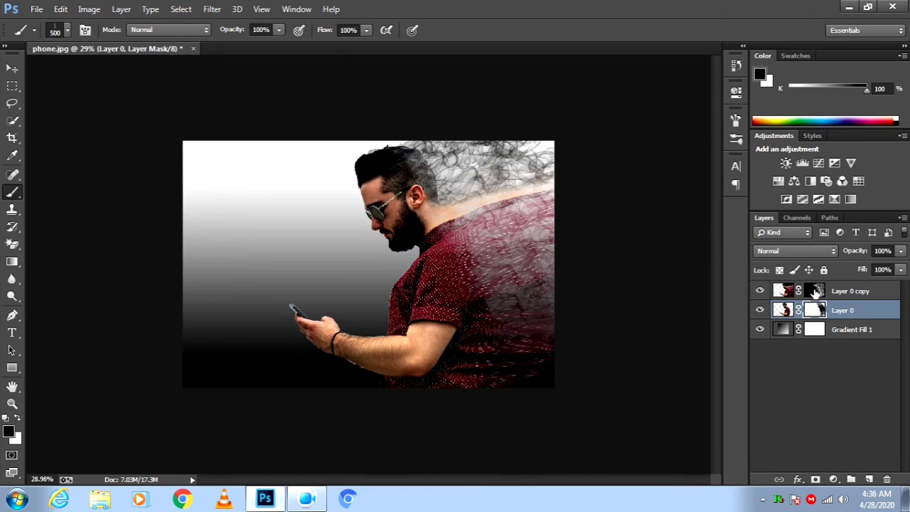
- Stamp white smoke with the brush at 700 px over the shoulder and back on Layer 0 copy's mask
click(815, 292)
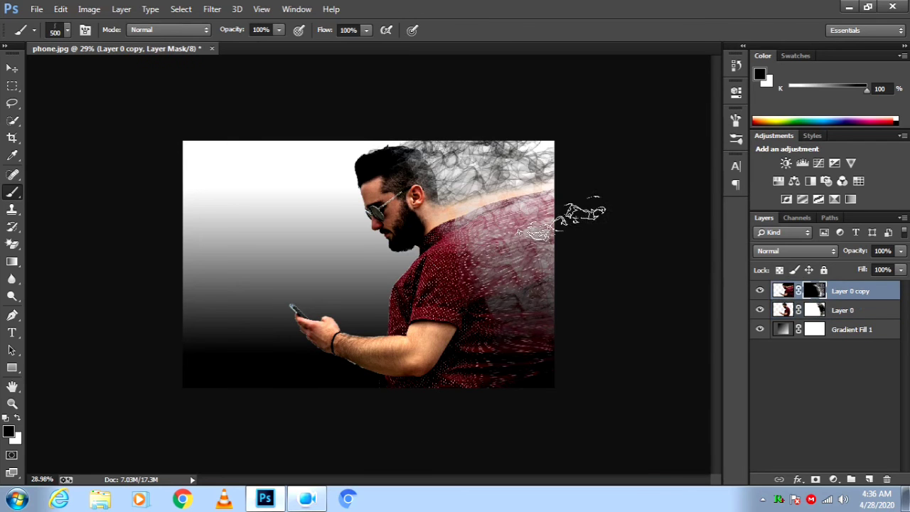
scroll(567, 224, up, 1)
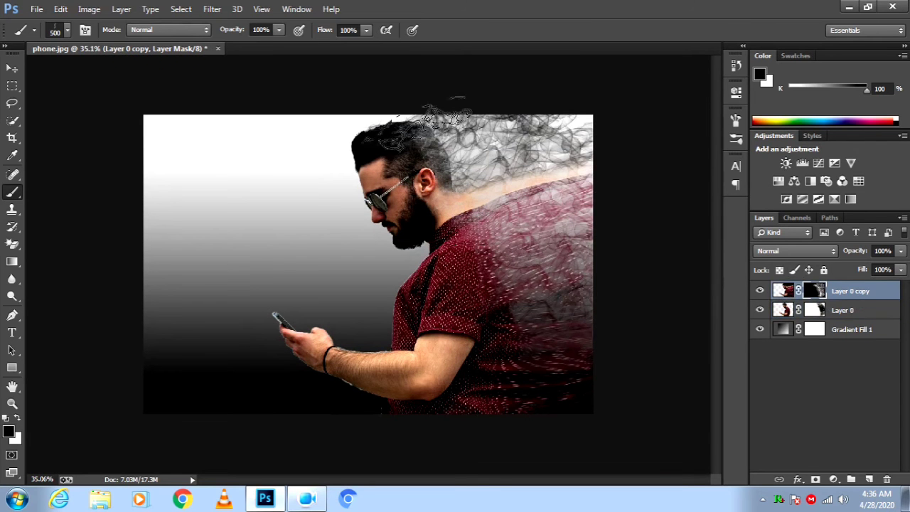
click(17, 421)
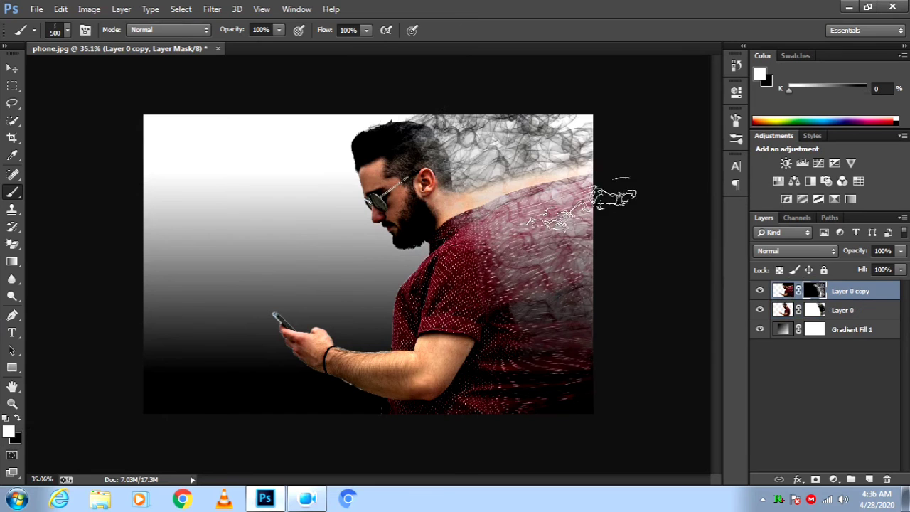
key(bracketright)
key(bracketright)
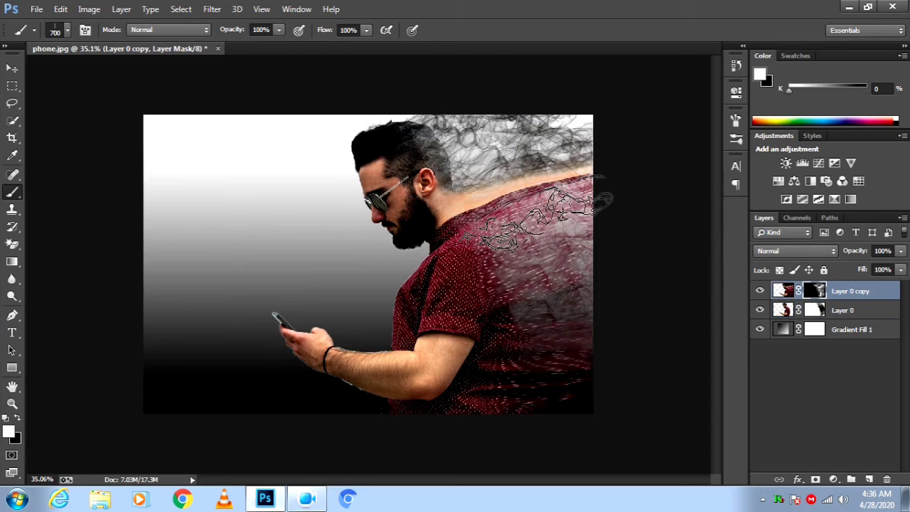
click(538, 216)
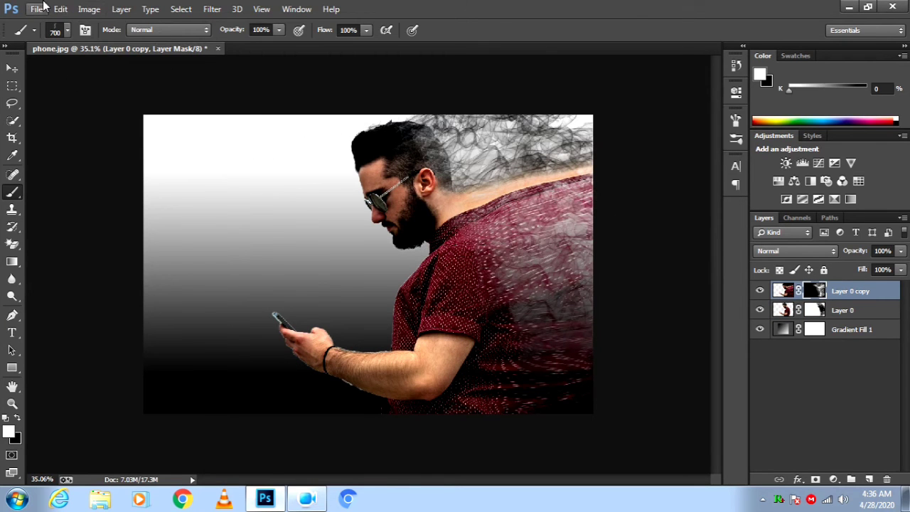
- Step back through the last white smoke stamps on Layer 0 copy's mask
click(61, 8)
click(106, 34)
click(61, 8)
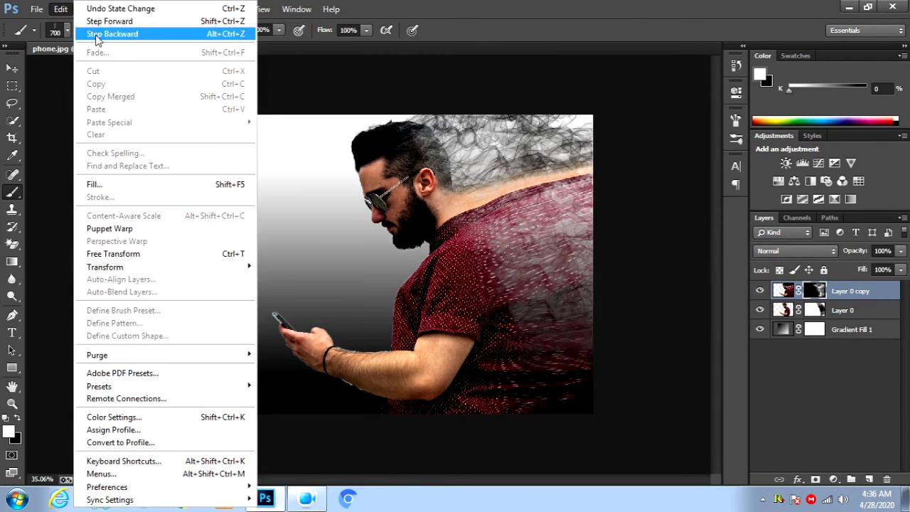
click(99, 34)
click(60, 8)
click(99, 34)
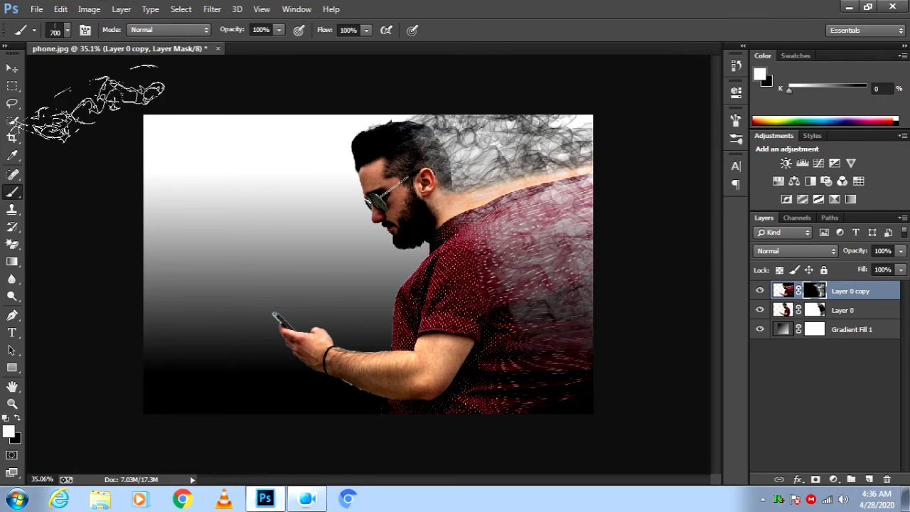
- Thin out the stretched neck and shirt with black smoke at 700 px on Layer 0 copy's mask
click(17, 420)
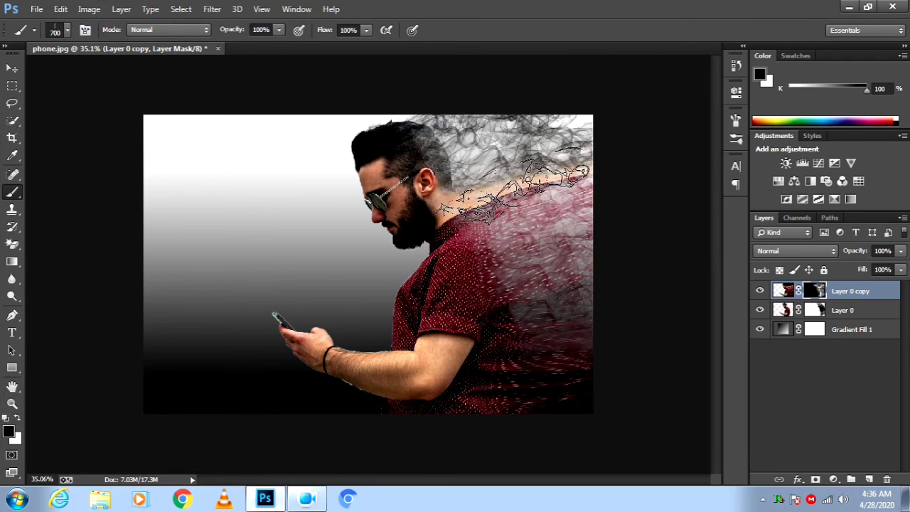
click(519, 176)
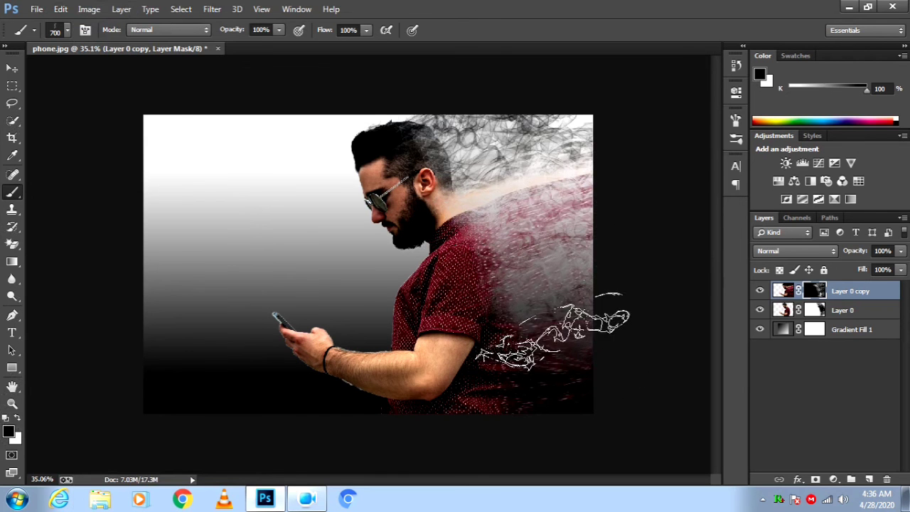
scroll(562, 327, down, 2)
scroll(558, 292, down, 1)
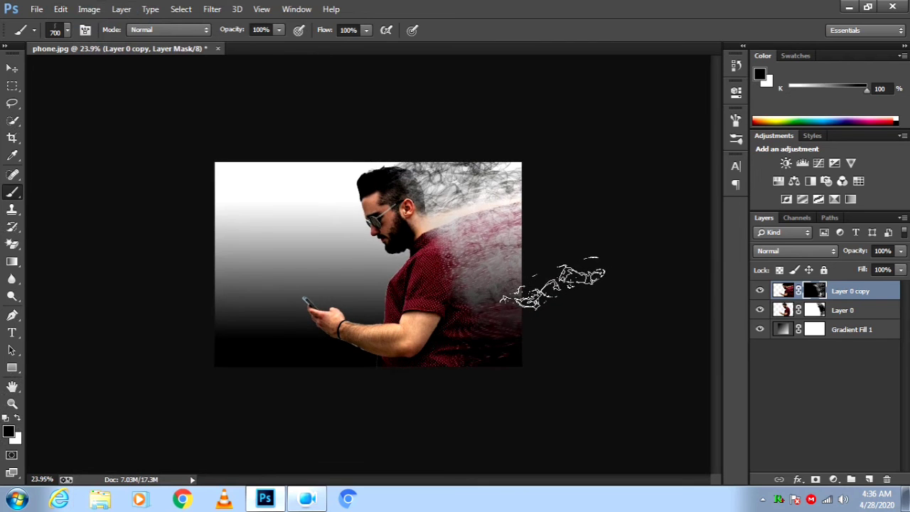
scroll(558, 292, up, 2)
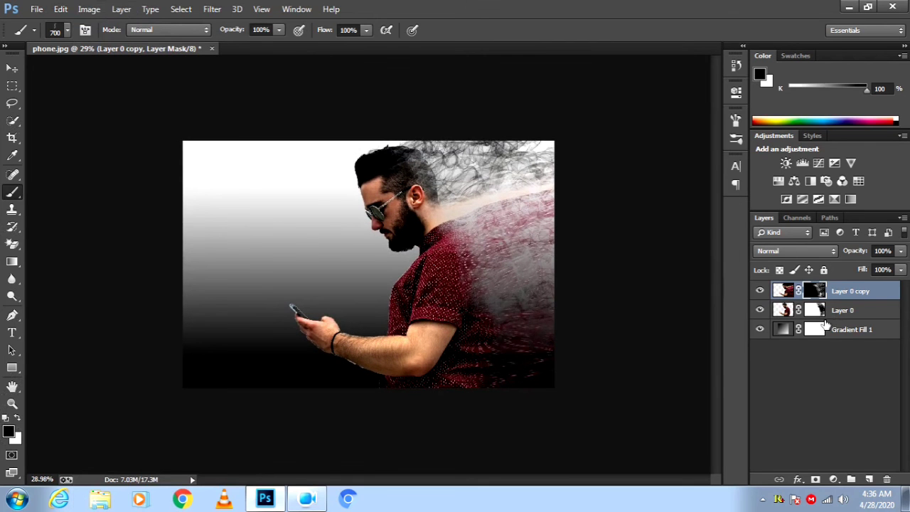
- Try restoring part of the shirt's back with white smoke at 1000 px on Layer 0's mask
click(815, 310)
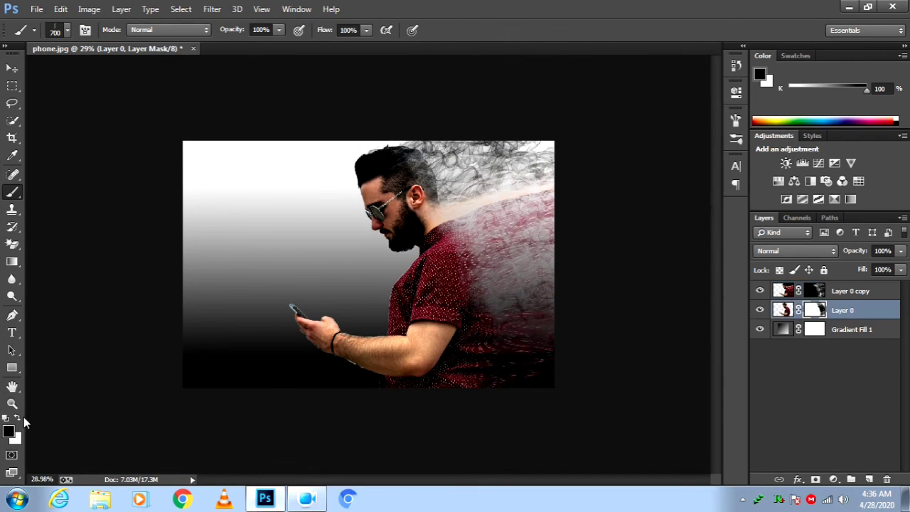
click(17, 418)
scroll(540, 242, up, 4)
key(bracketright)
key(bracketright)
key(bracketright)
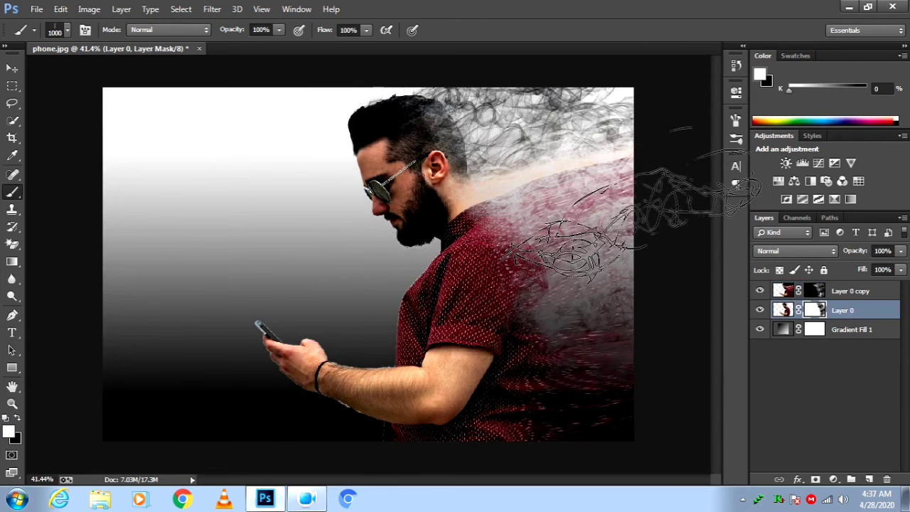
- Undo the white smoke painted on Layer 0's mask
click(60, 8)
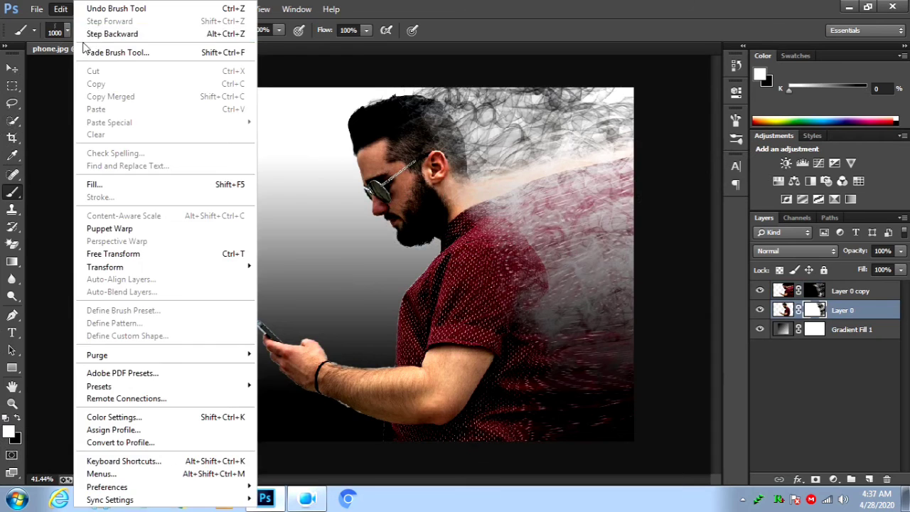
click(75, 31)
click(61, 8)
click(103, 33)
click(60, 9)
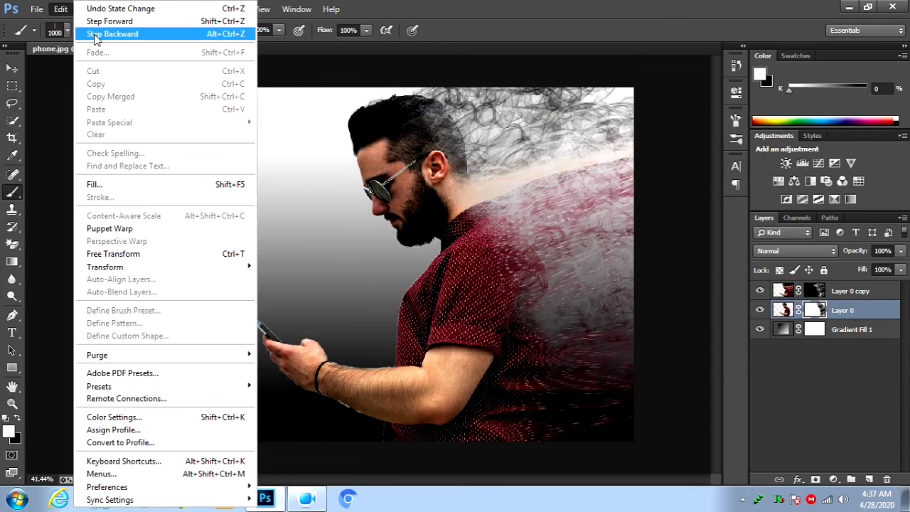
click(95, 34)
click(60, 9)
click(80, 34)
click(85, 30)
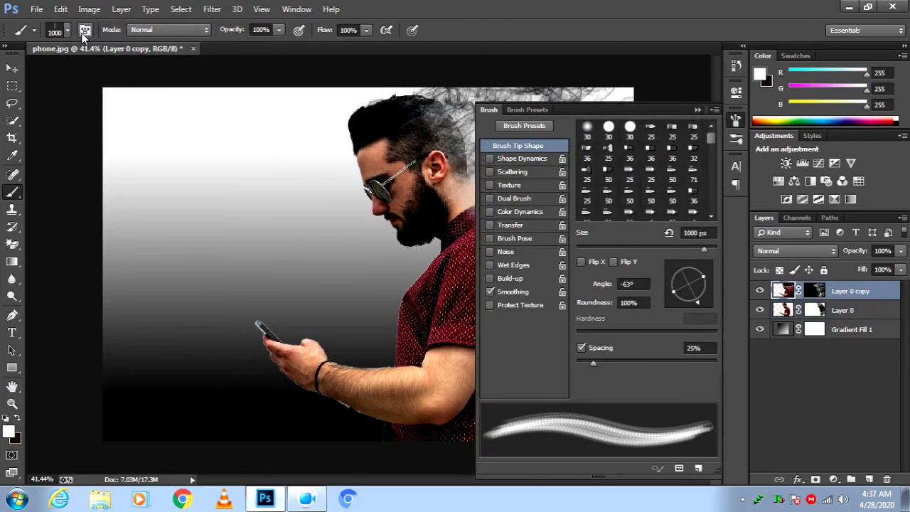
click(696, 110)
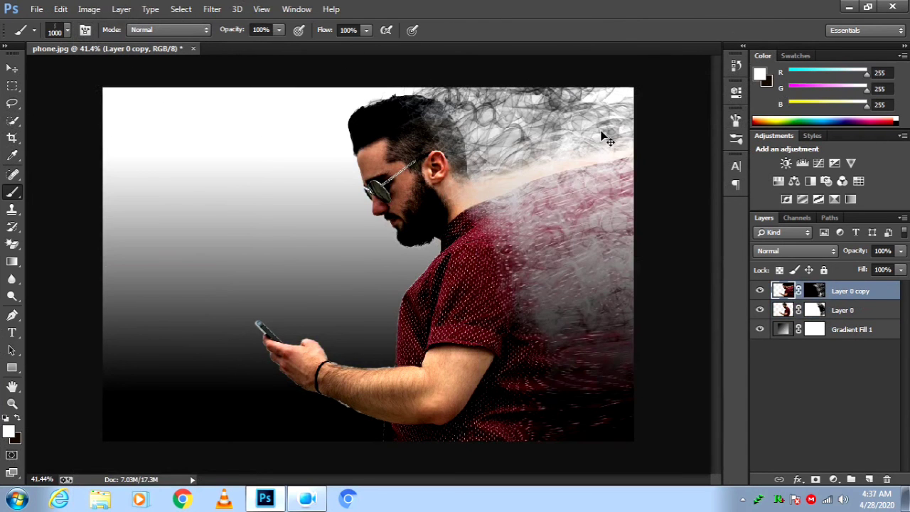
- View the whole composition at 25% and merge all visible layers into one
key(ctrl+minus)
key(ctrl+minus)
key(ctrl+minus)
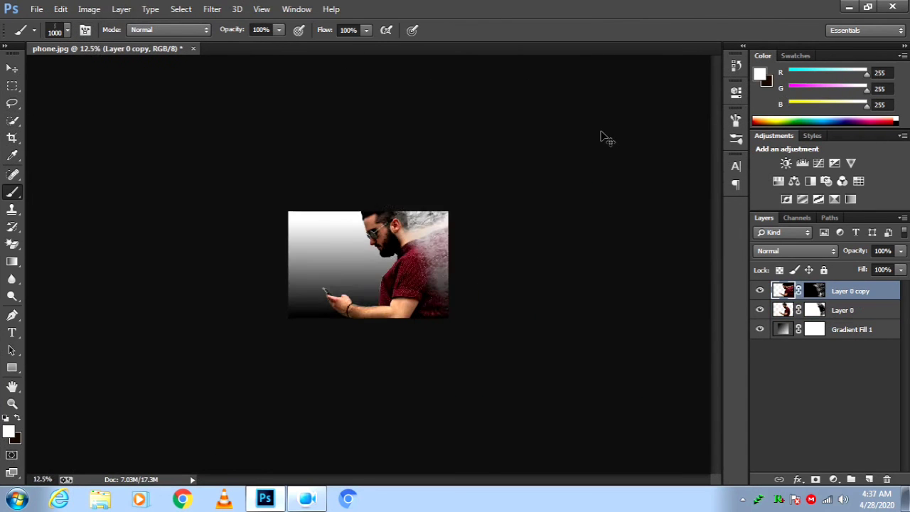
key(ctrl+plus)
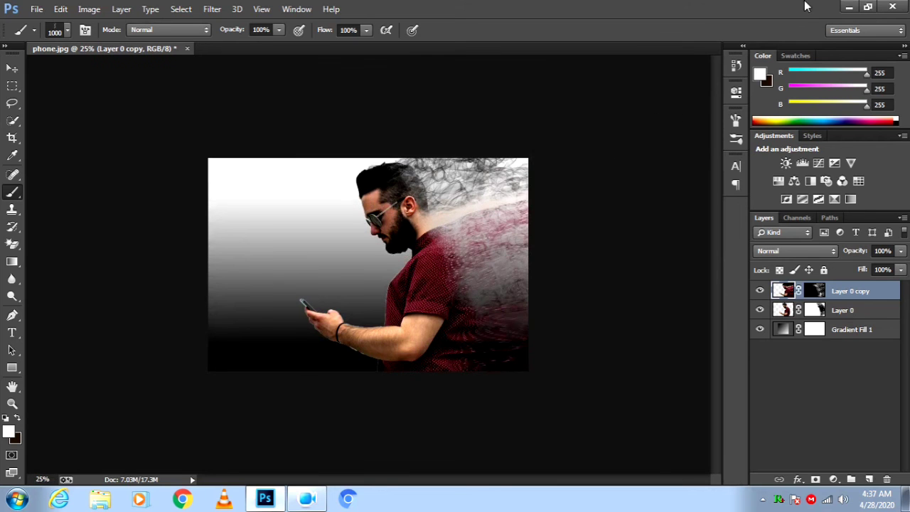
right_click(841, 334)
click(650, 402)
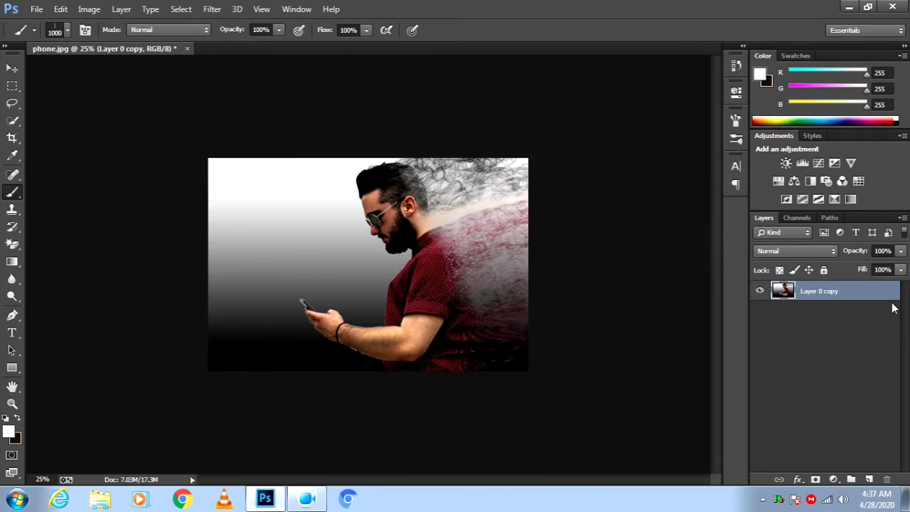
- Apply Camera Raw Basic settings: Exposure +0.25, Contrast +10, Shadows +29, Whites +8, Blacks +25, Clarity +21 and Dehaze +22
click(212, 8)
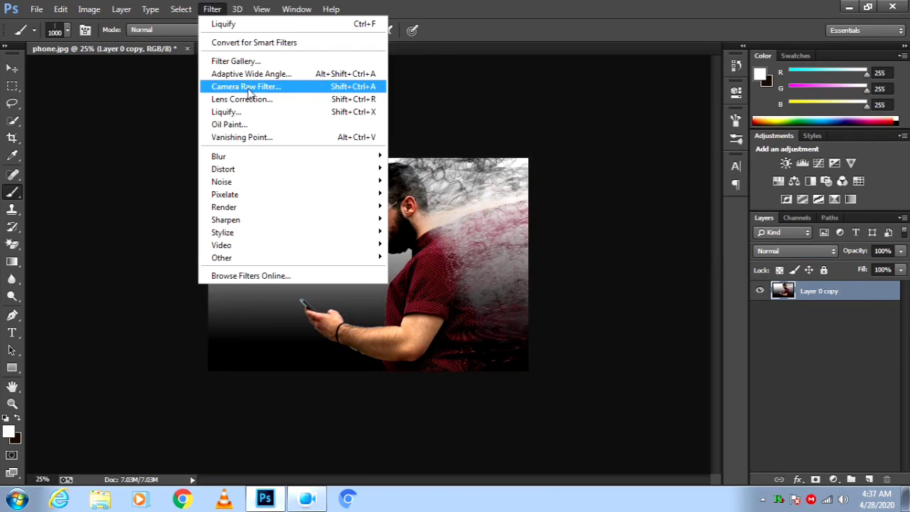
click(249, 91)
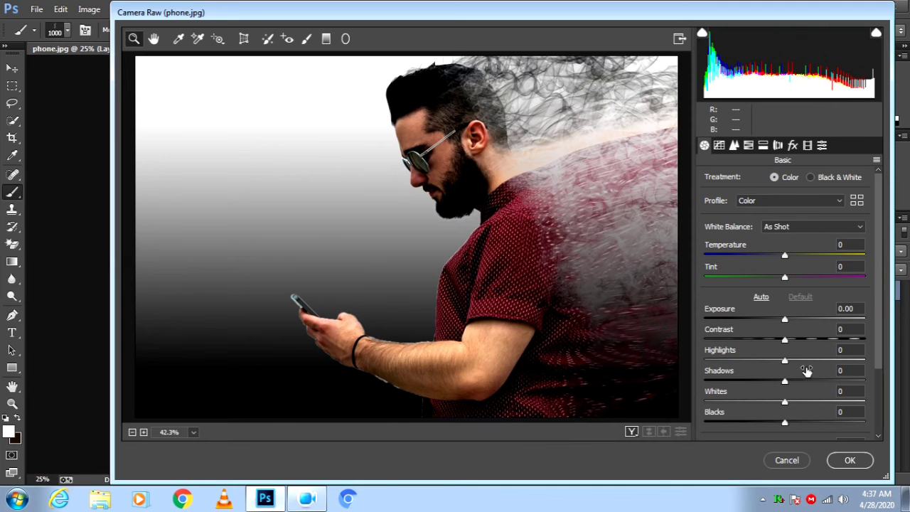
mouse_move(786, 325)
mouse_down()
mouse_move(804, 325)
mouse_move(789, 320)
mouse_up()
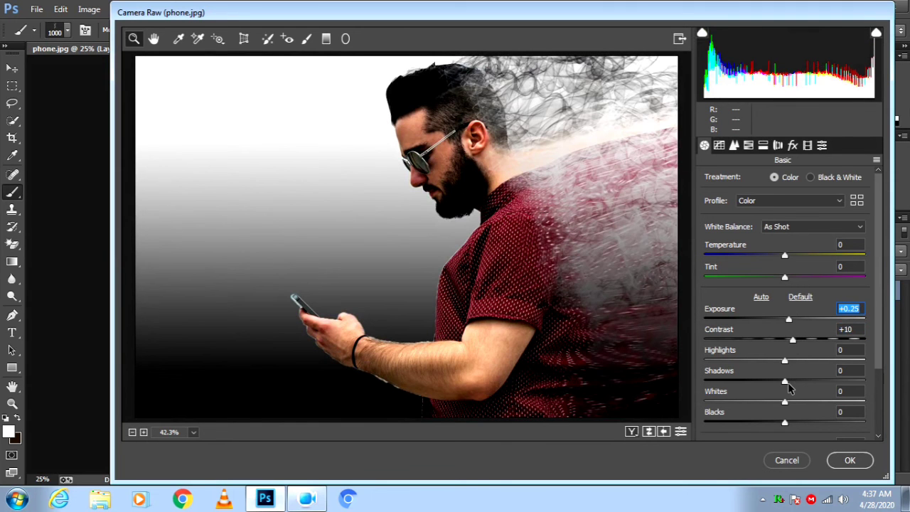
drag(785, 382, 804, 424)
scroll(786, 397, down, 3)
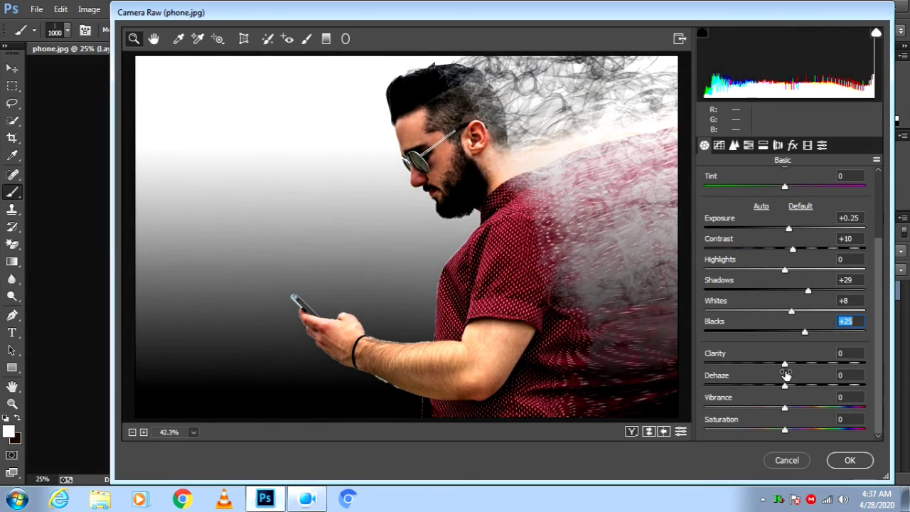
drag(785, 363, 804, 385)
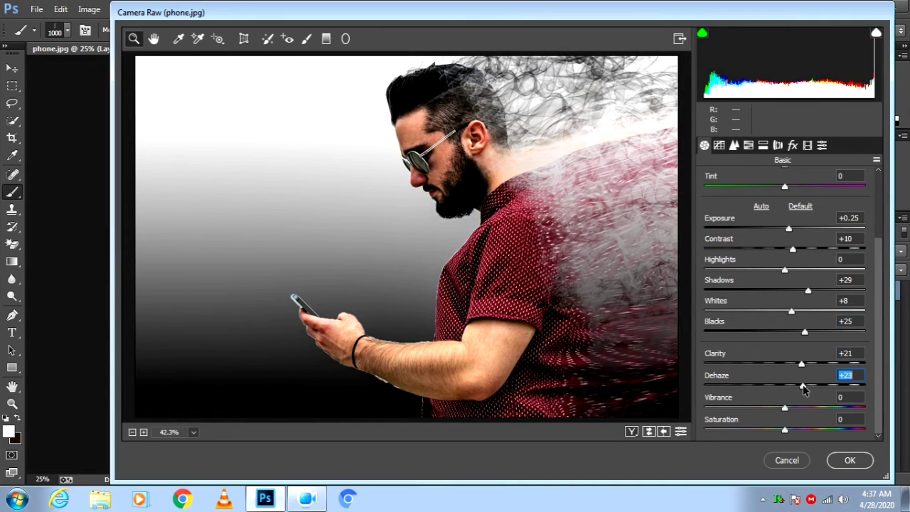
- Draw a diagonal graduated filter from beyond the image's lower right corner to the man's back, with Exposure -4.00, Highlights 0 and Whites 0
click(323, 54)
click(327, 40)
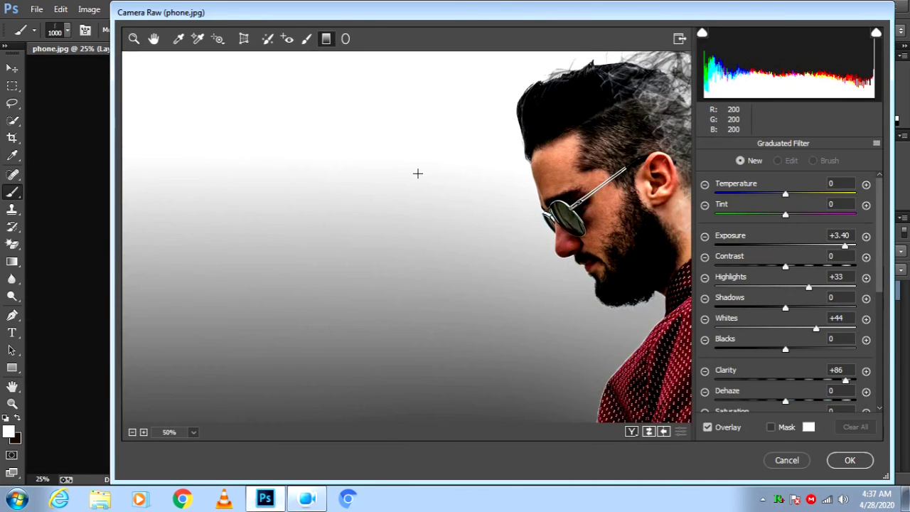
scroll(418, 173, down, 2)
drag(666, 393, 583, 256)
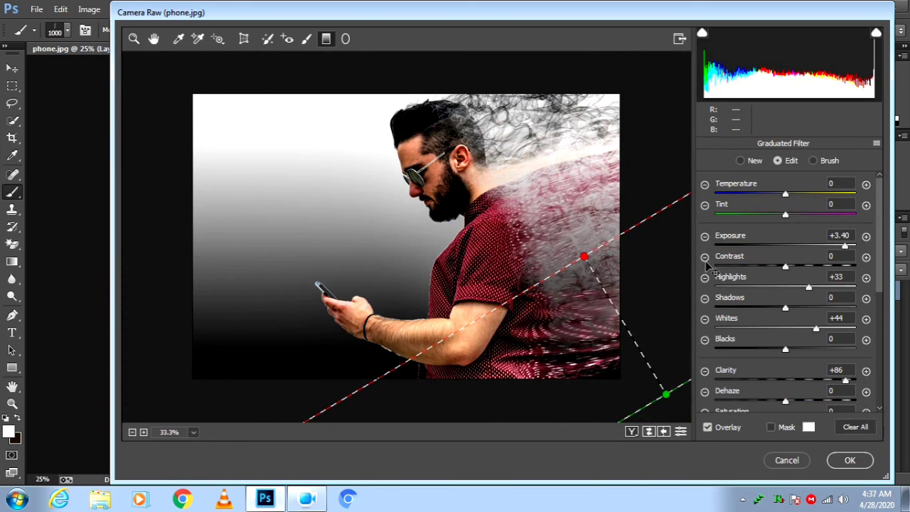
drag(777, 247, 727, 260)
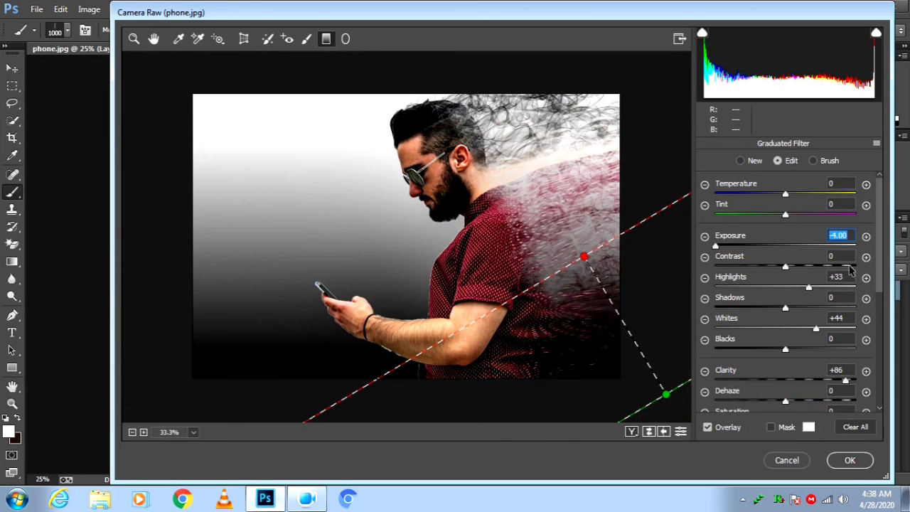
text(0)
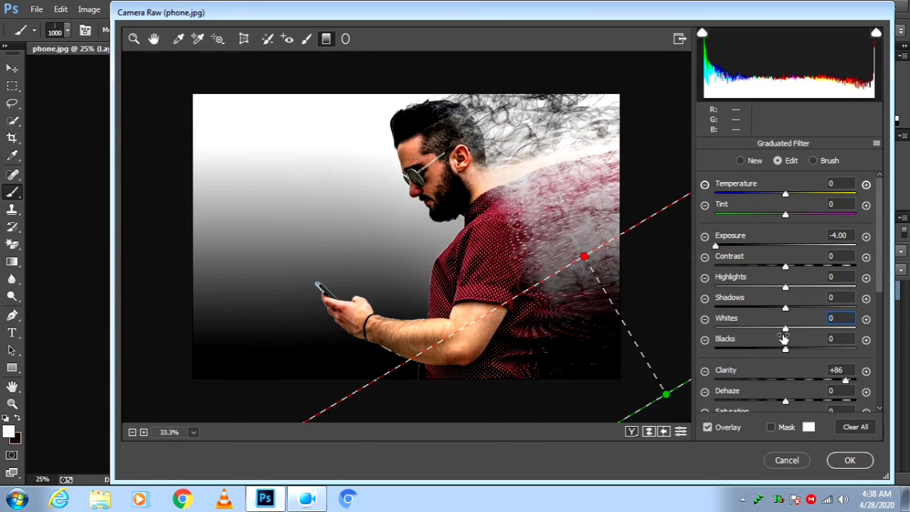
- Add a second graduated filter rising from below the image's bottom edge to darken it, and return to the Basic settings
drag(500, 409, 491, 278)
click(134, 39)
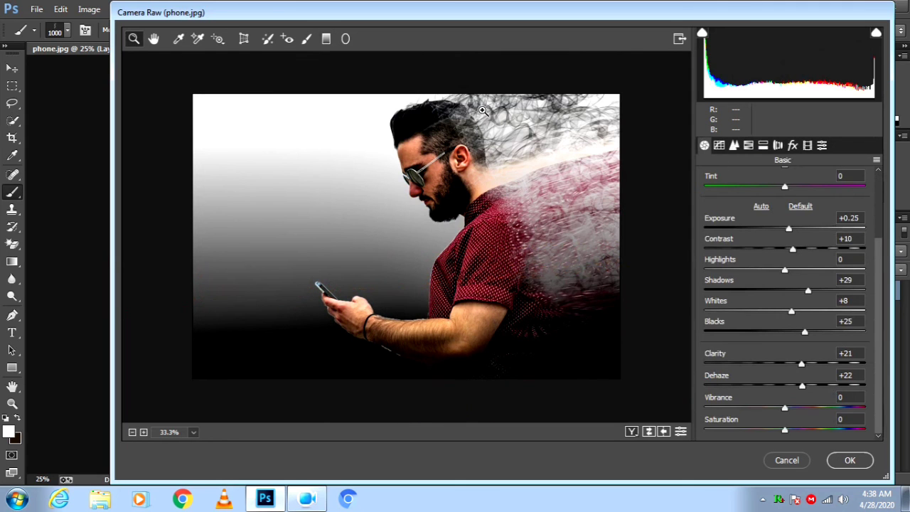
- Shift the Reds hue slightly toward orange in the HSL adjustments
click(734, 145)
click(749, 146)
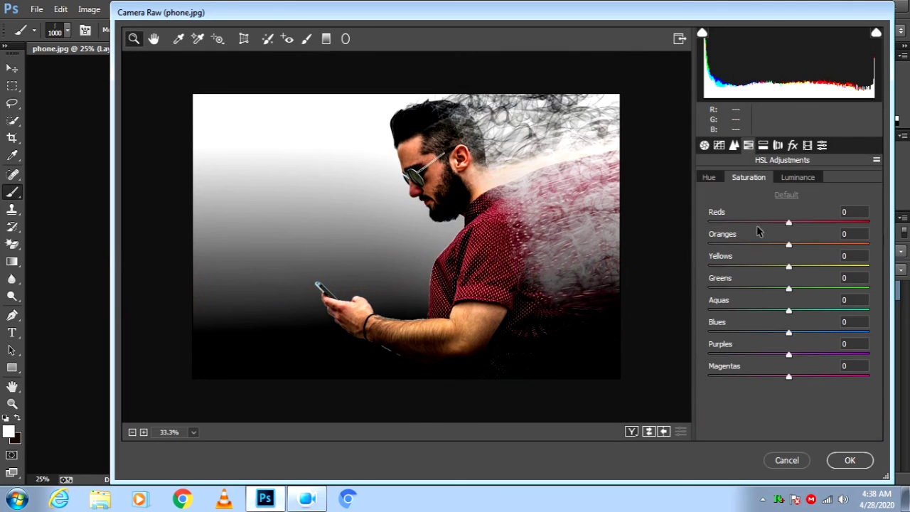
click(709, 177)
drag(776, 224, 804, 221)
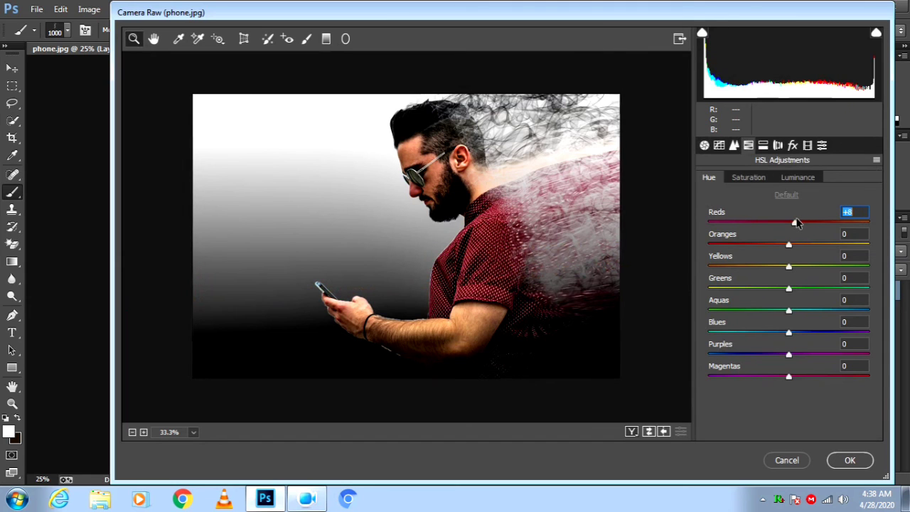
- Set the Oranges saturation to -49 and raise the saturation of the Greens, Blues and Purples
click(761, 179)
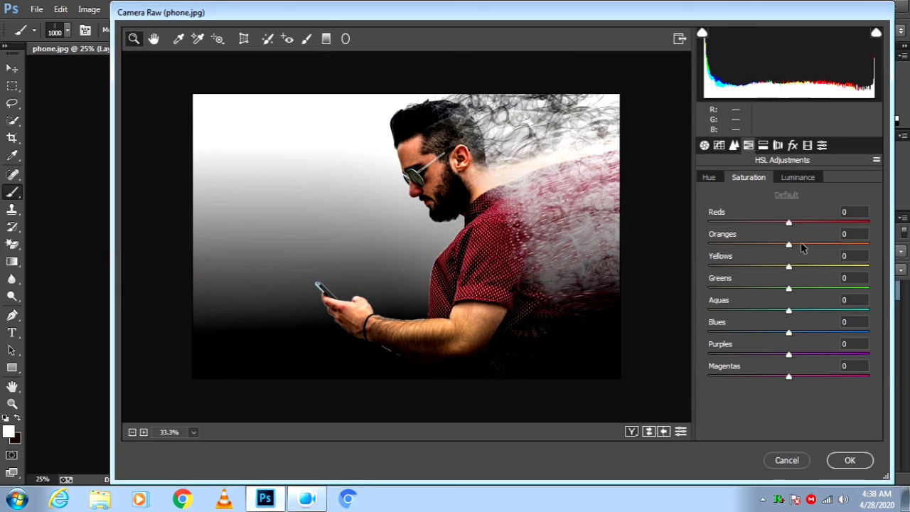
mouse_move(759, 245)
mouse_down()
mouse_move(797, 245)
mouse_move(754, 245)
mouse_up()
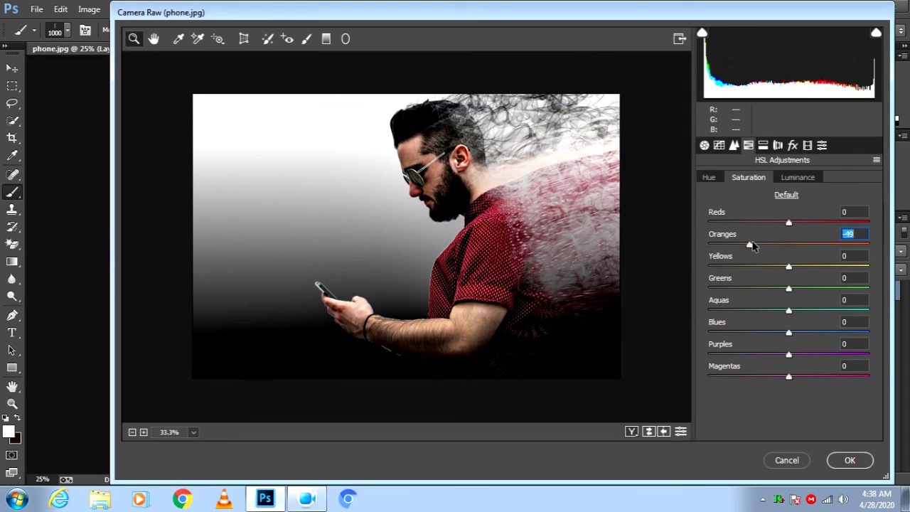
drag(815, 223, 789, 223)
drag(790, 288, 810, 288)
drag(790, 333, 809, 333)
drag(789, 354, 815, 353)
- Darken the image corners with a negative post-crop vignette, look through the presets, and apply the Camera Raw adjustments
click(792, 145)
drag(788, 319, 769, 321)
click(822, 145)
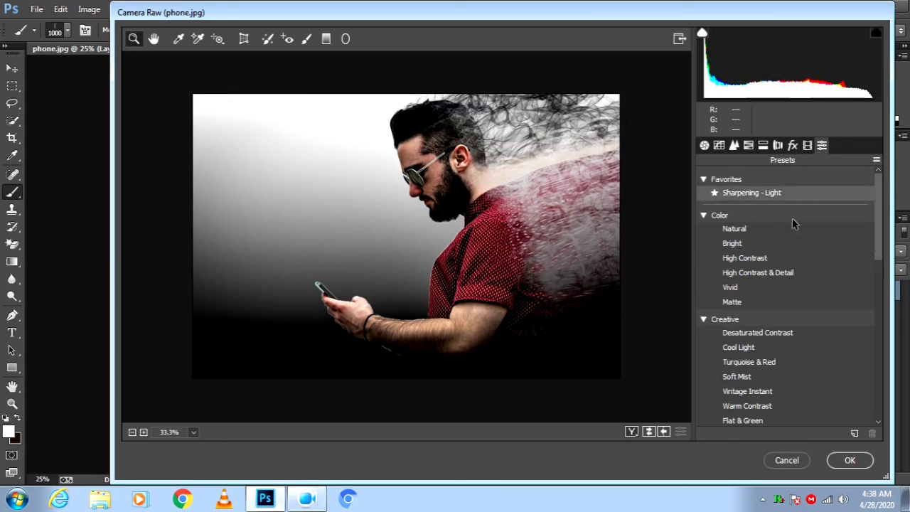
scroll(755, 347, down, 10)
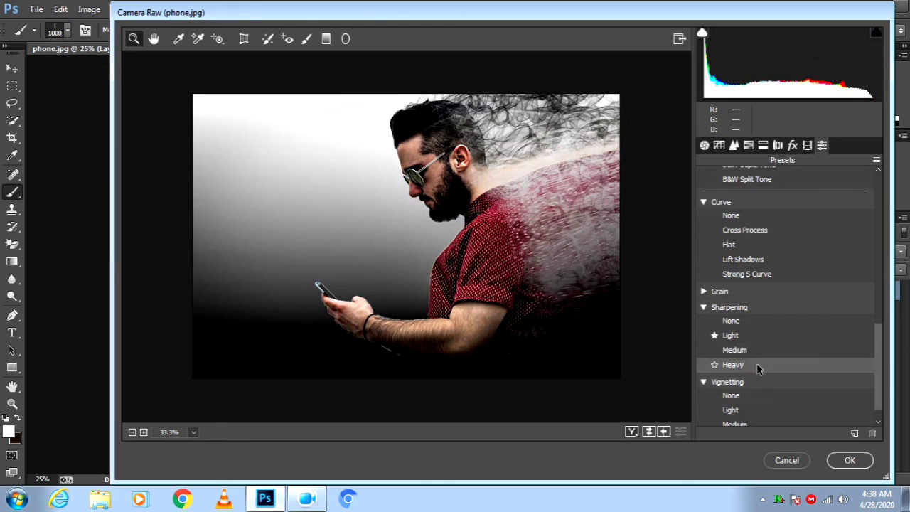
click(850, 460)
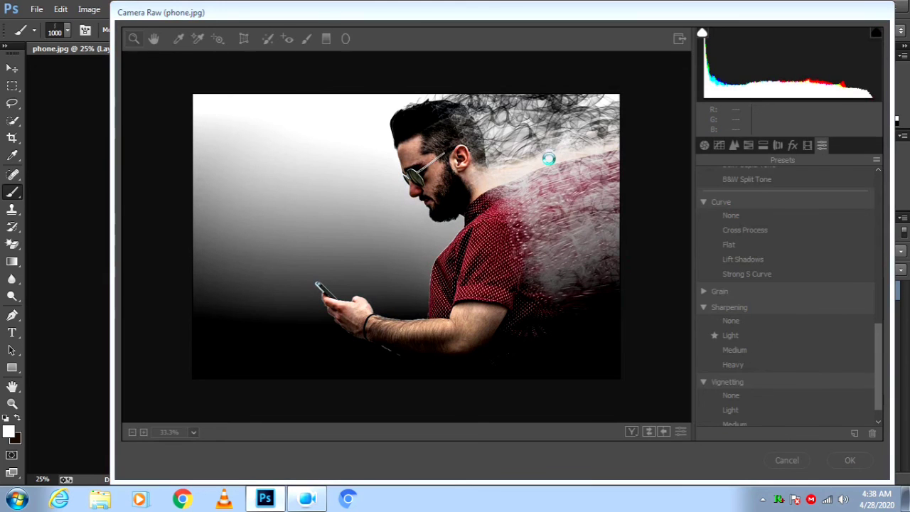
- Examine the graded smoke dispersion up close and as a whole composition
scroll(492, 223, up, 5)
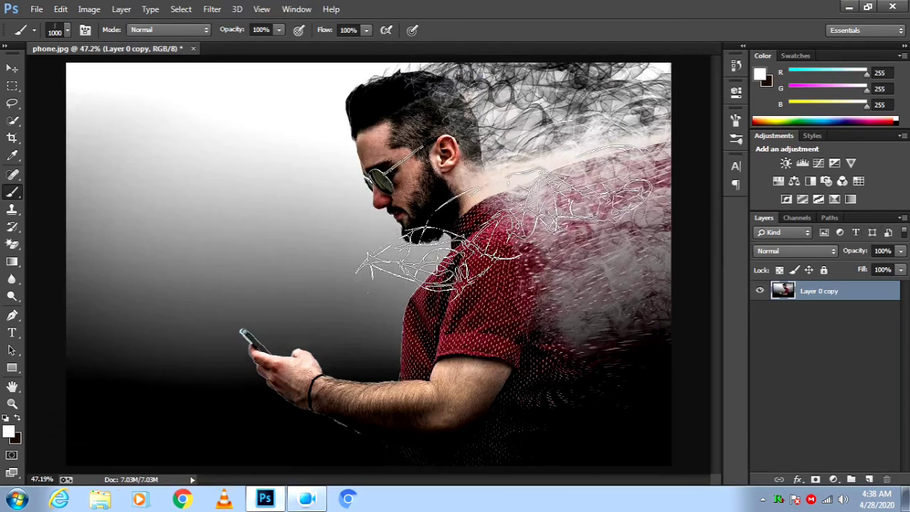
scroll(502, 212, up, 2)
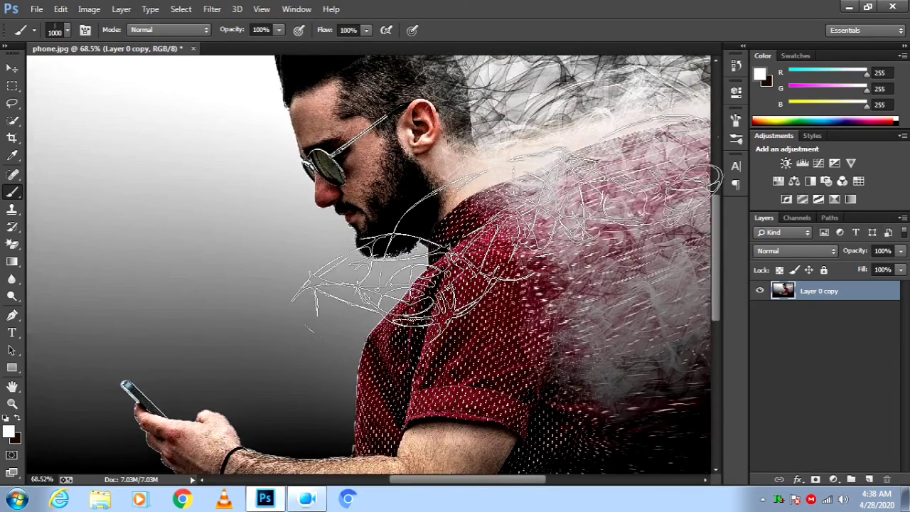
scroll(430, 247, down, 7)
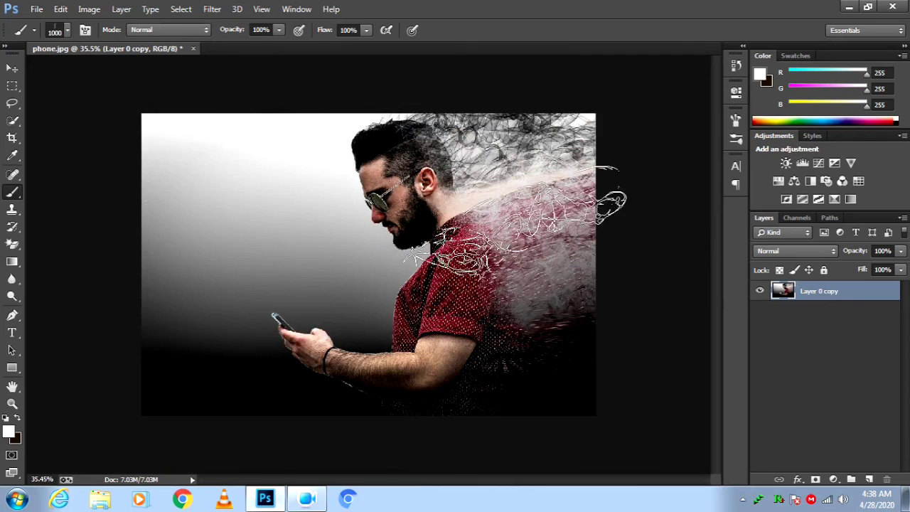
scroll(401, 200, up, 4)
scroll(359, 214, down, 3)
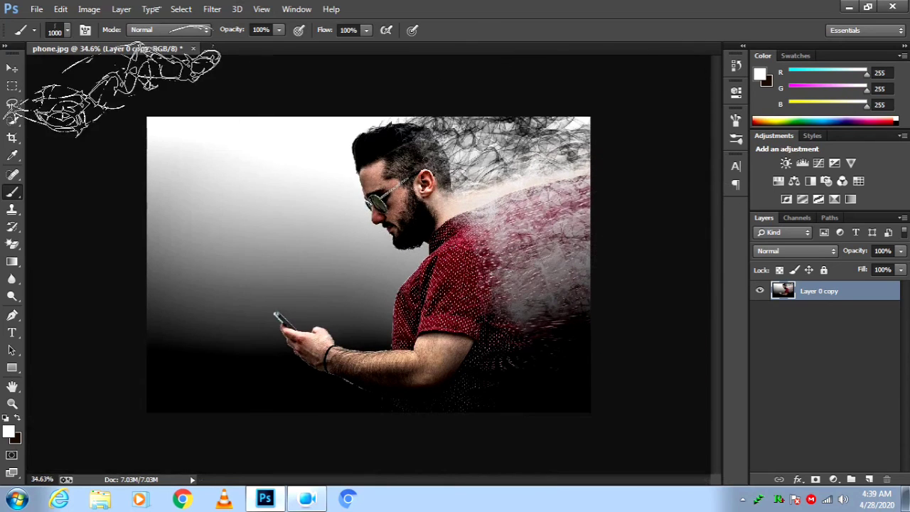
- Save a JPEG copy of the finished image to the Desktop as phonehfjhnj, accepting the JPEG options
click(37, 9)
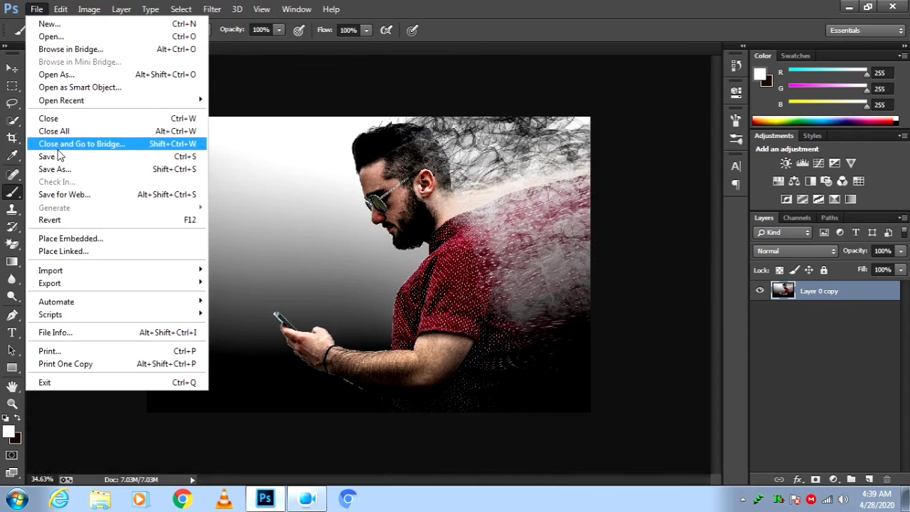
click(366, 261)
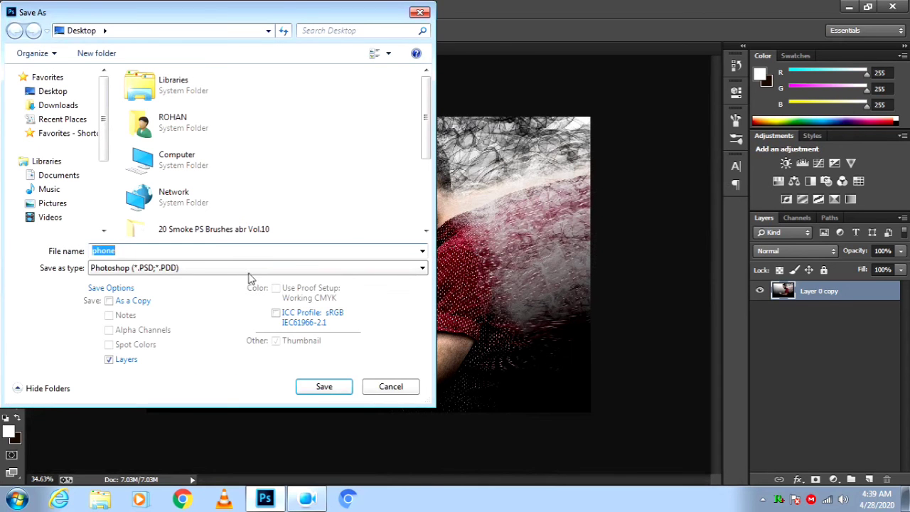
click(247, 268)
click(129, 374)
click(161, 252)
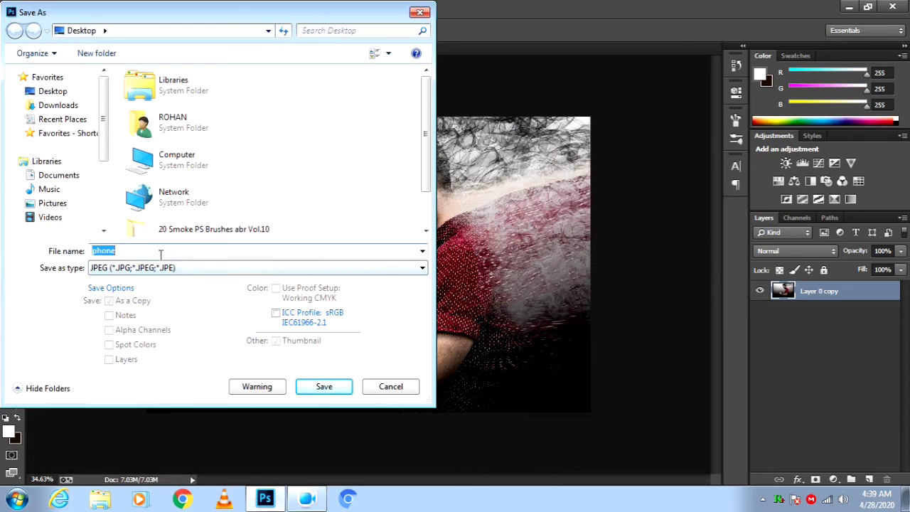
click(321, 390)
click(526, 123)
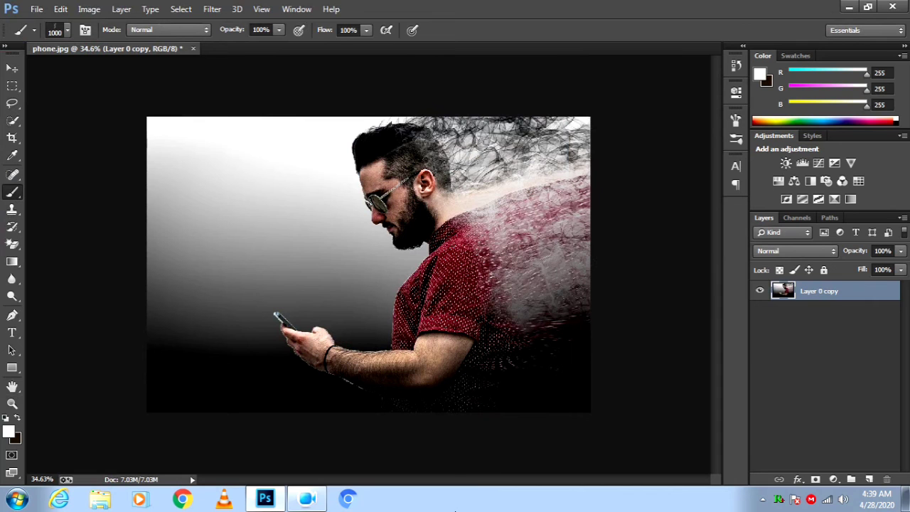
- Quit Photoshop without saving changes to phone.jpg, then check the exported phonehfjhnj image in Windows Photo Viewer and close it
click(892, 6)
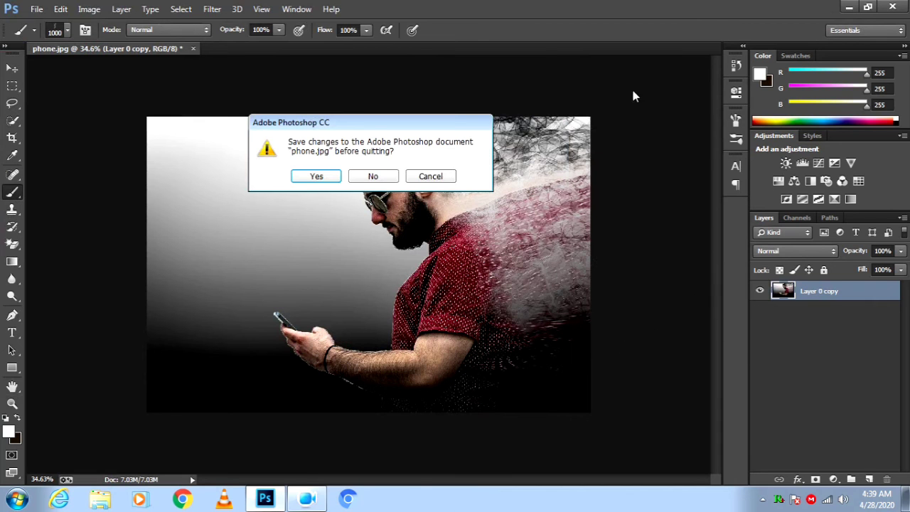
click(380, 177)
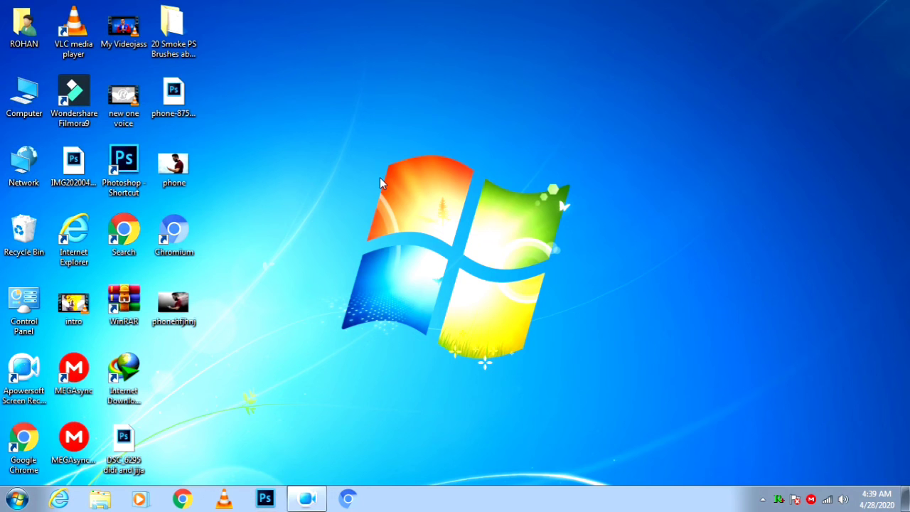
double_click(164, 312)
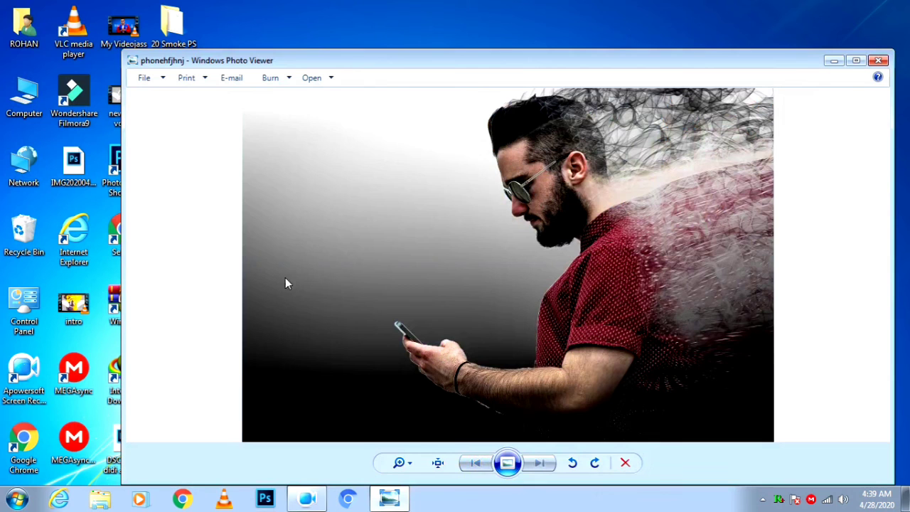
click(878, 60)
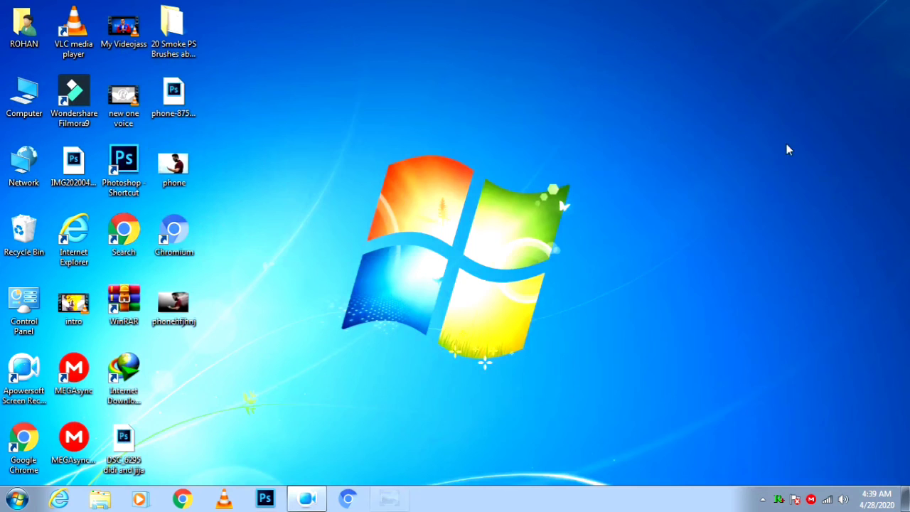
click(320, 501)
click(357, 430)
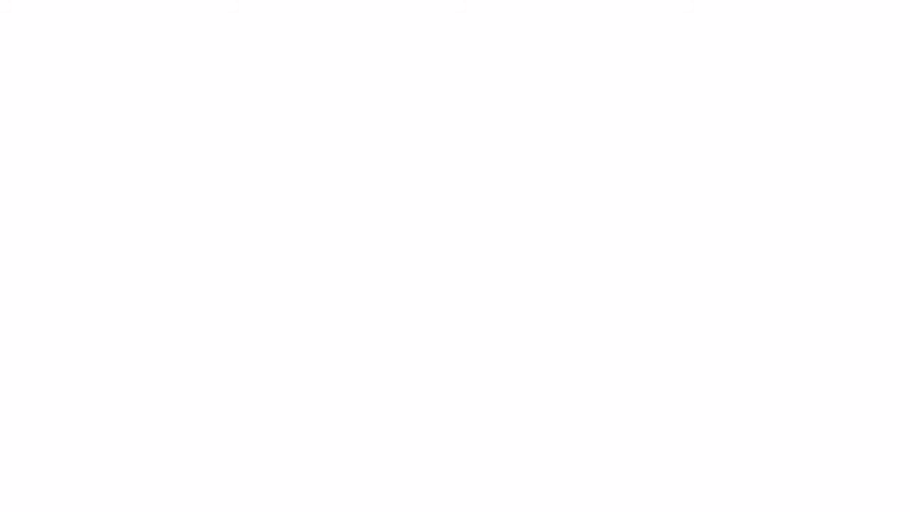